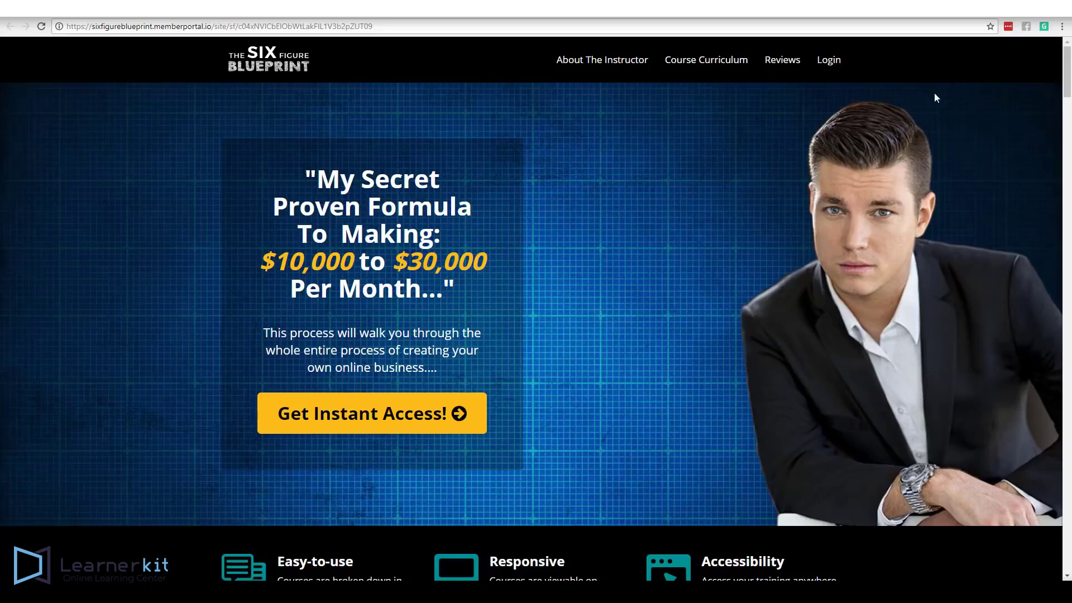
# - Review the Six Figure Blueprint sales page from its headline down to the course module list
pyautogui.scroll(-6, 846, 244)
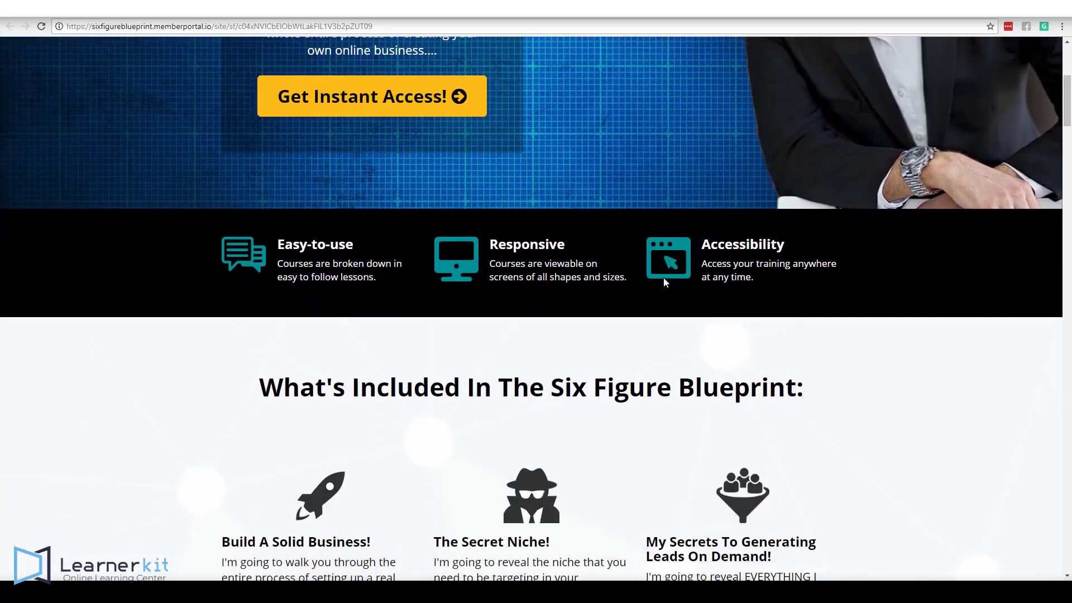
pyautogui.scroll(-6, 1005, 145)
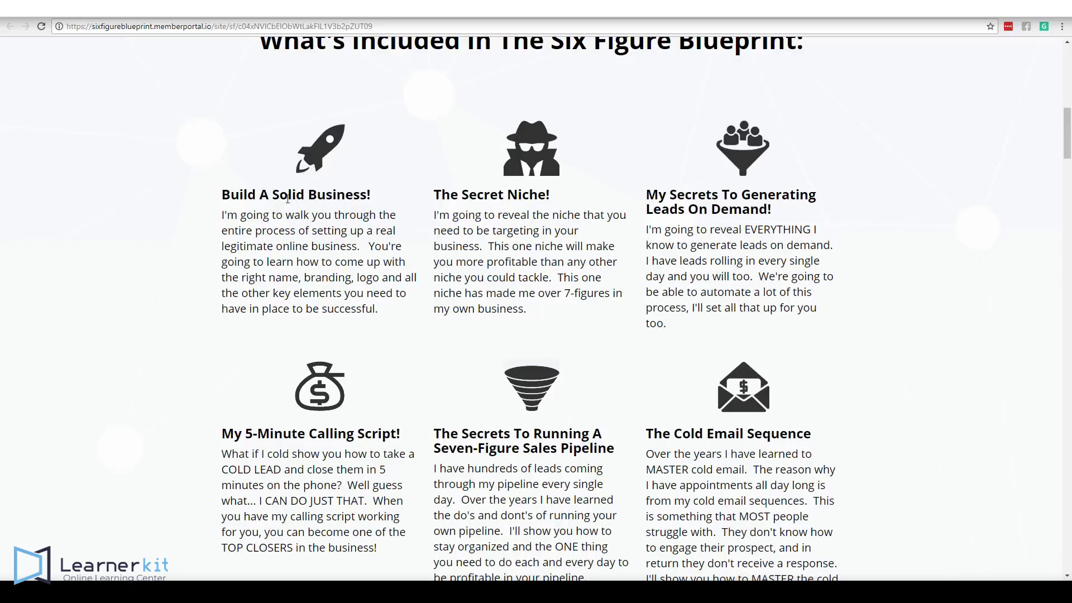
pyautogui.moveTo(1067, 153); pyautogui.dragTo(1064, 342)
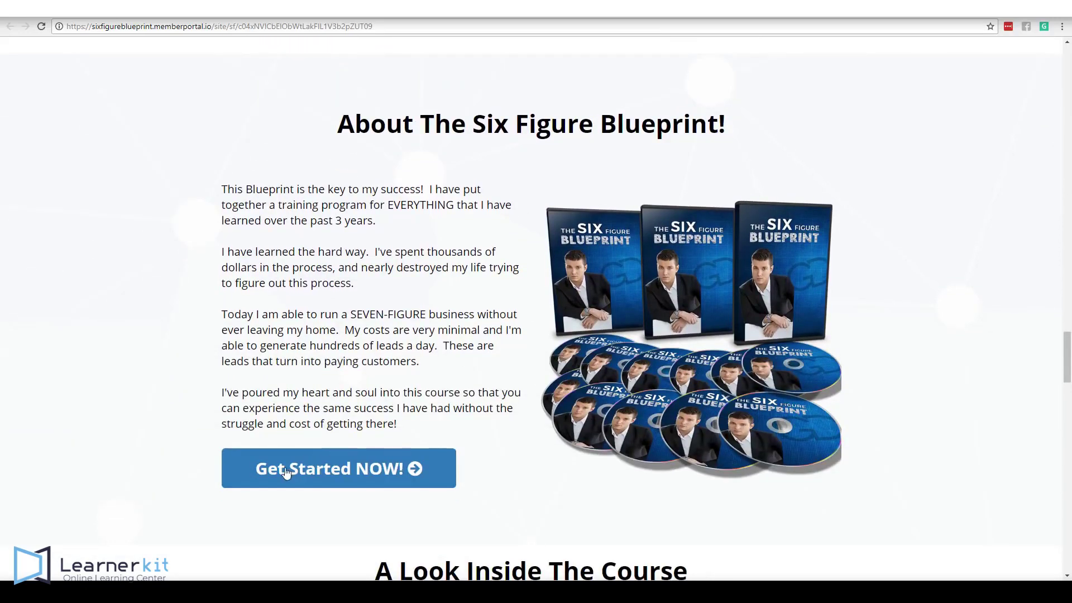
pyautogui.scroll(-6, 1058, 351)
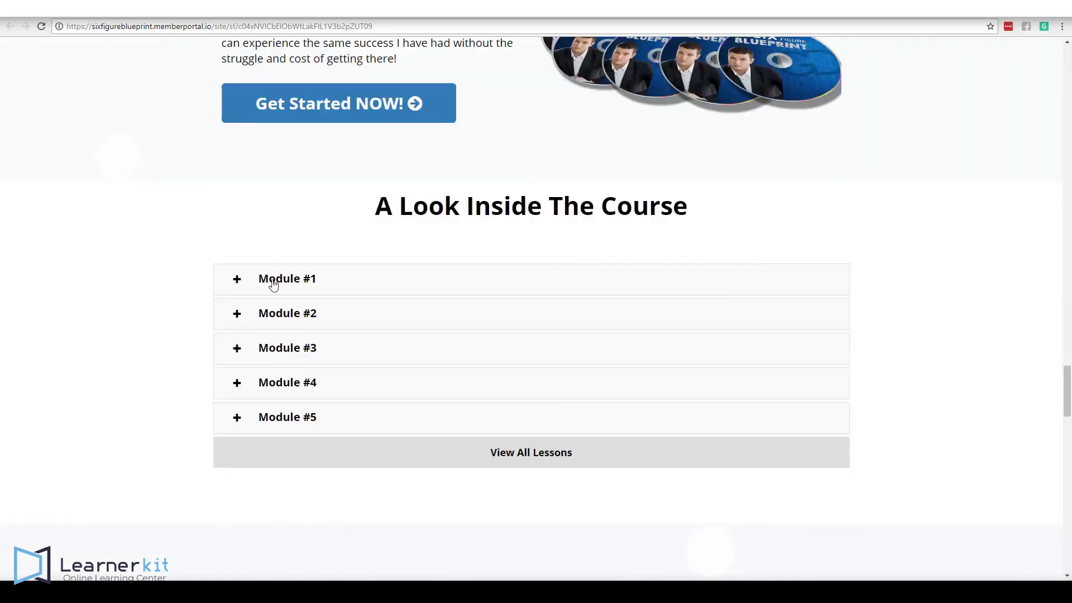
# - Expand and collapse Module #1 and Module #2 in the course outline, and continue to the student ratings
pyautogui.click(240, 282)
pyautogui.click(241, 283)
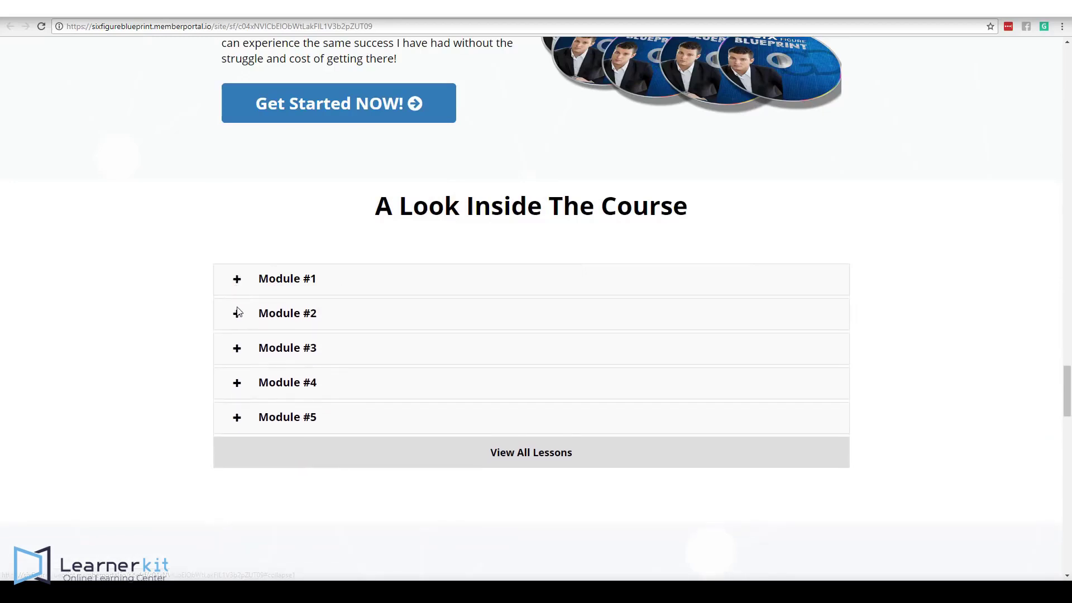
pyautogui.click(240, 315)
pyautogui.click(241, 314)
pyautogui.moveTo(1067, 371); pyautogui.dragTo(1068, 406)
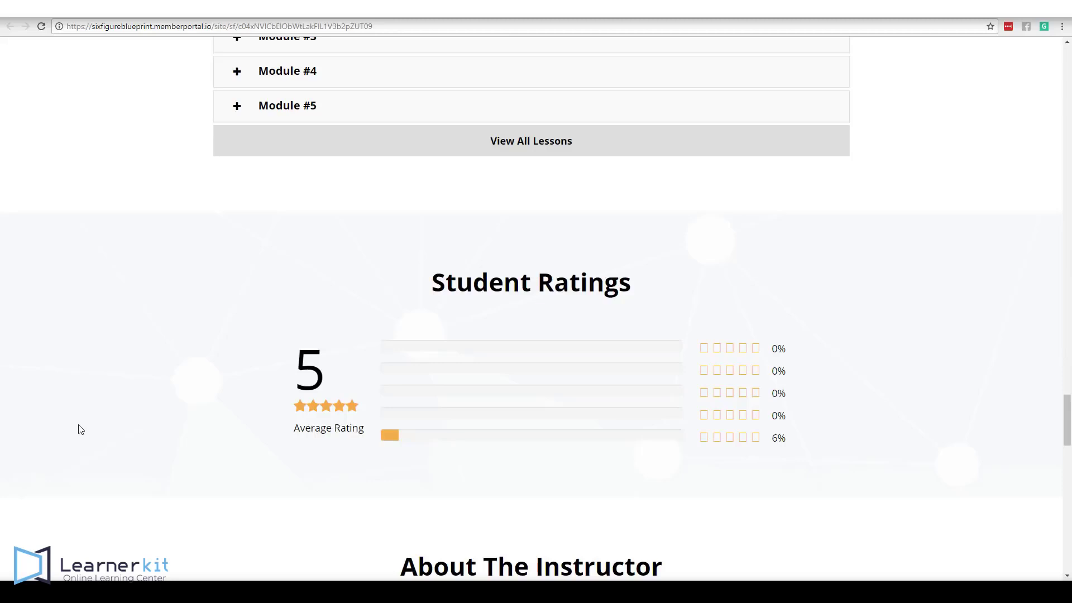
# - Expand and collapse the first three frequently asked questions on the sales page
pyautogui.moveTo(1067, 412); pyautogui.dragTo(1066, 475)
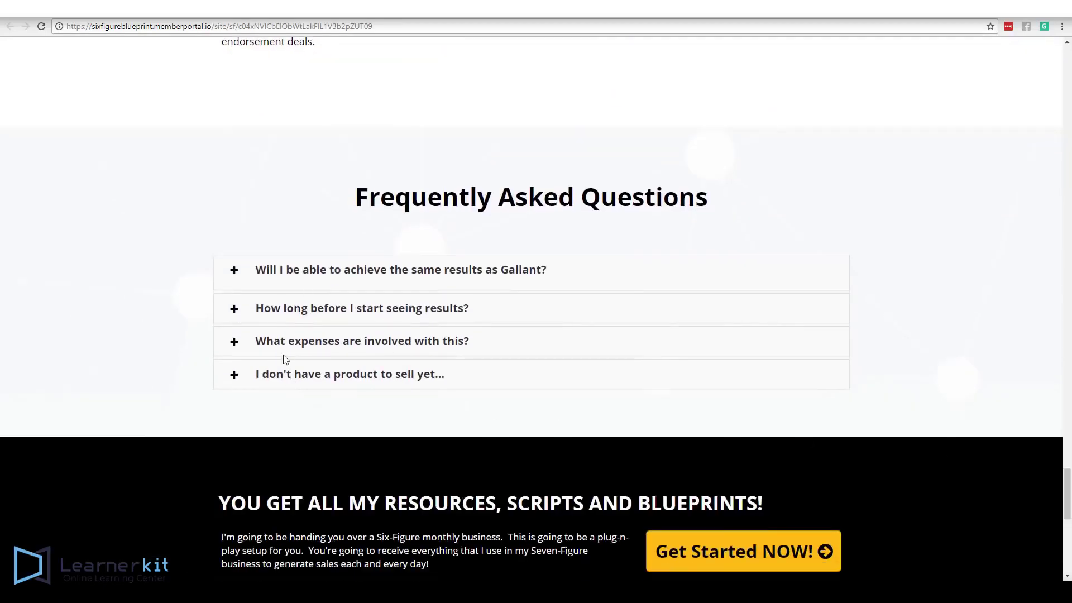
pyautogui.click(233, 269)
pyautogui.click(234, 270)
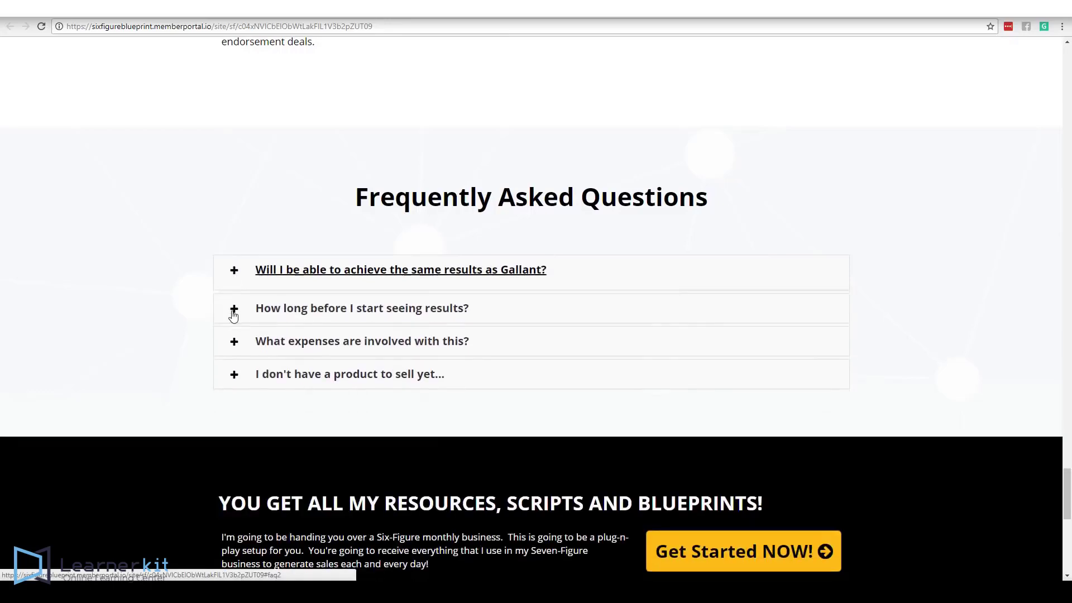
pyautogui.click(233, 313)
pyautogui.click(232, 311)
pyautogui.click(233, 343)
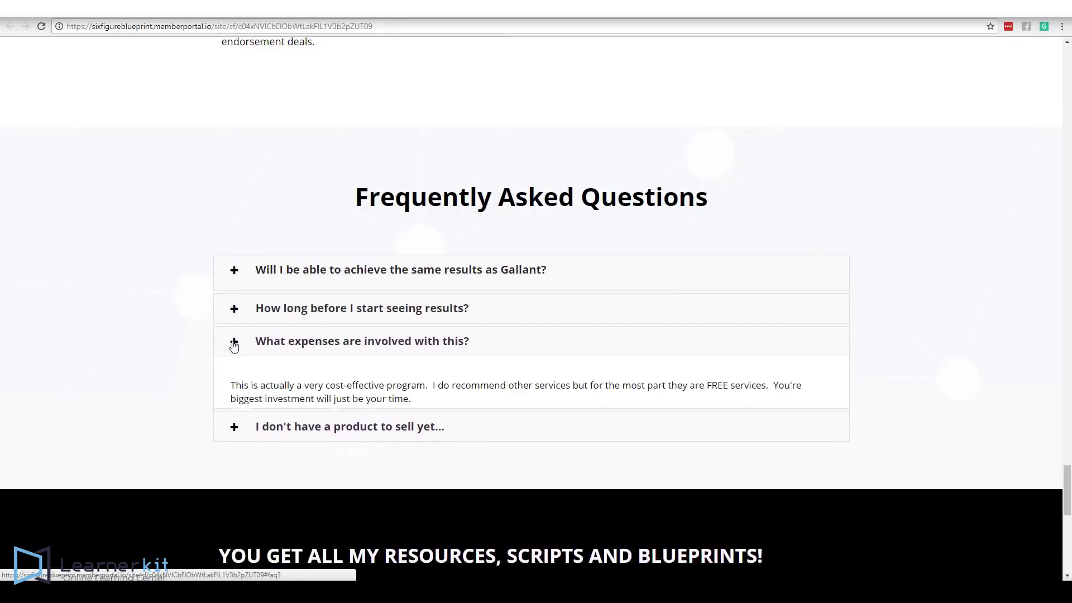
pyautogui.click(234, 343)
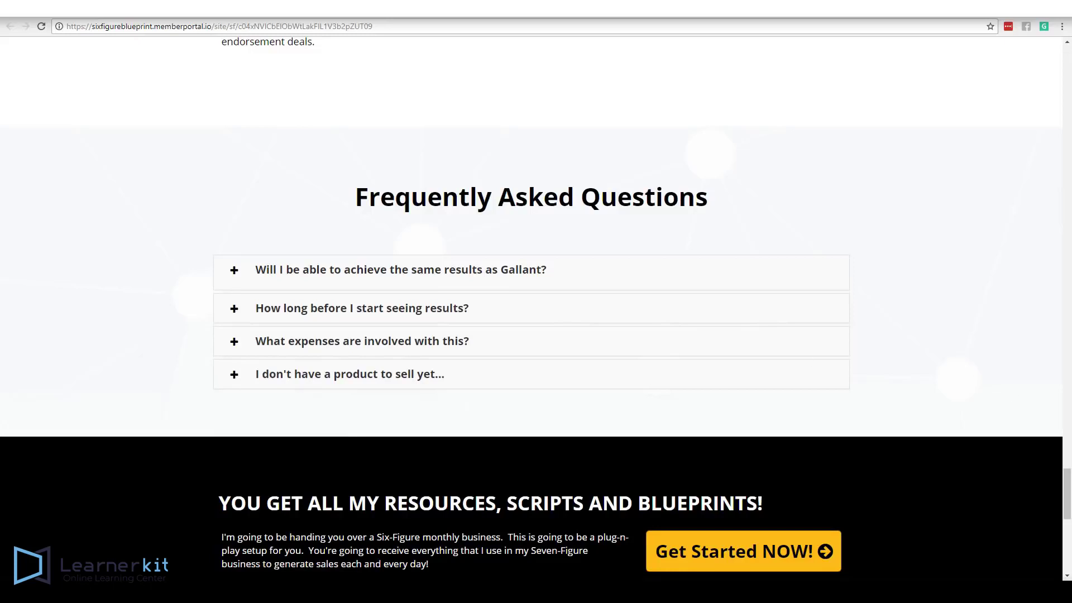
# - View the limited time offer at the end of the sales page, and open the checkout page and return
pyautogui.moveTo(1066, 491); pyautogui.dragTo(1066, 546)
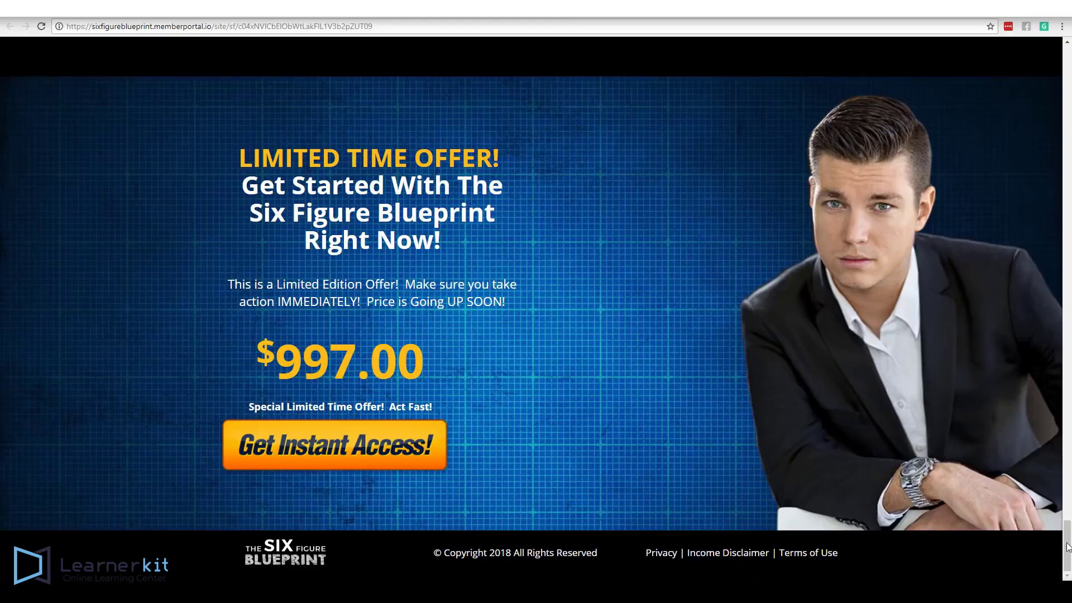
pyautogui.moveTo(1066, 546); pyautogui.dragTo(1056, 69)
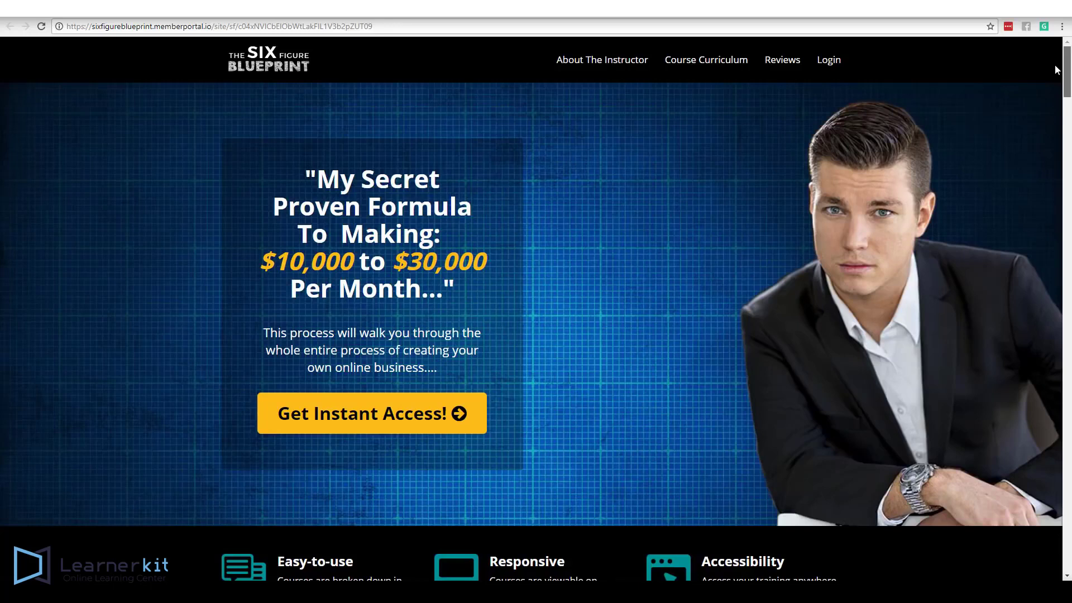
pyautogui.click(384, 413)
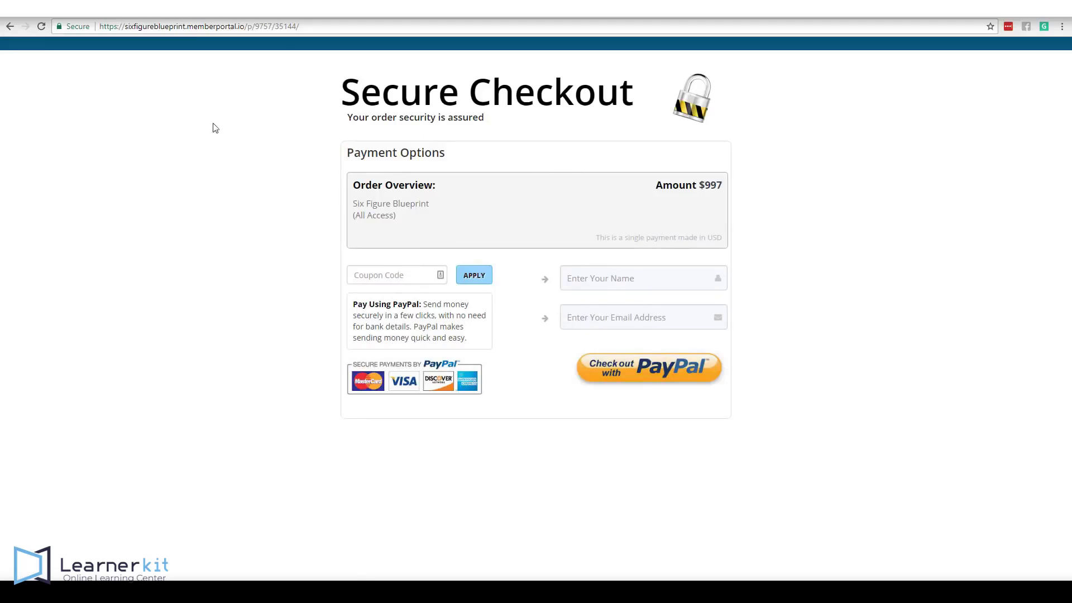
pyautogui.click(10, 26)
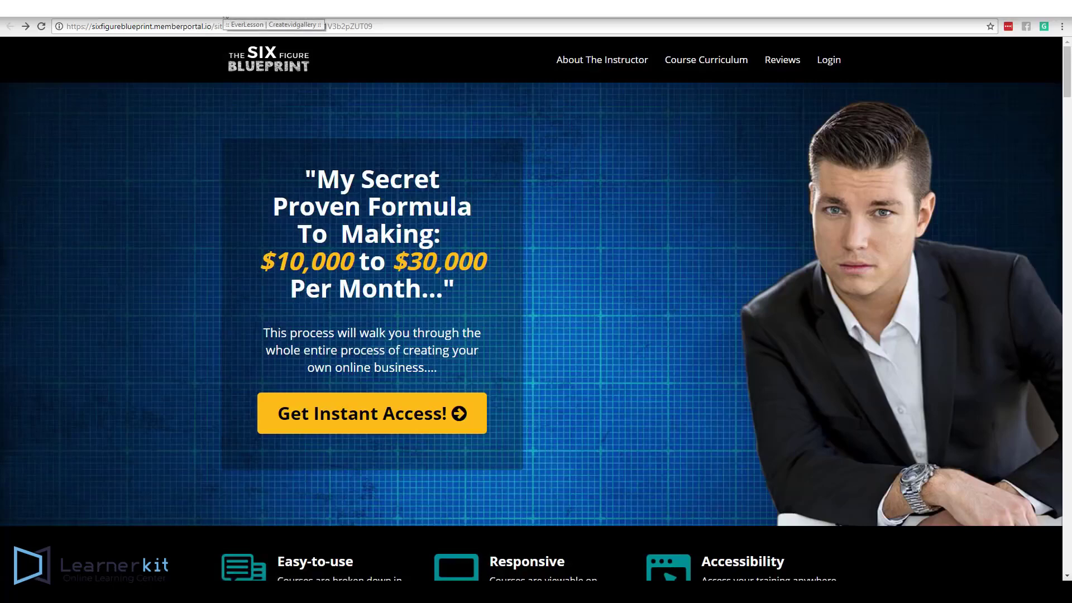
# - Switch to the campaign dashboard and open the Sales Page Funnel settings in EverFunnels
pyautogui.click(226, 17)
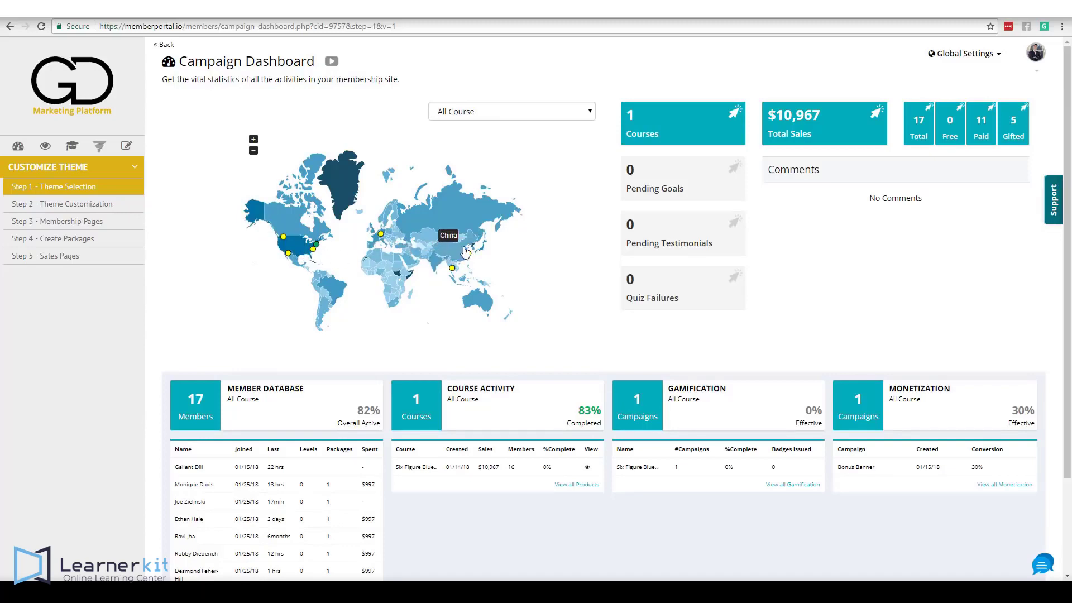
pyautogui.moveTo(317, 250)
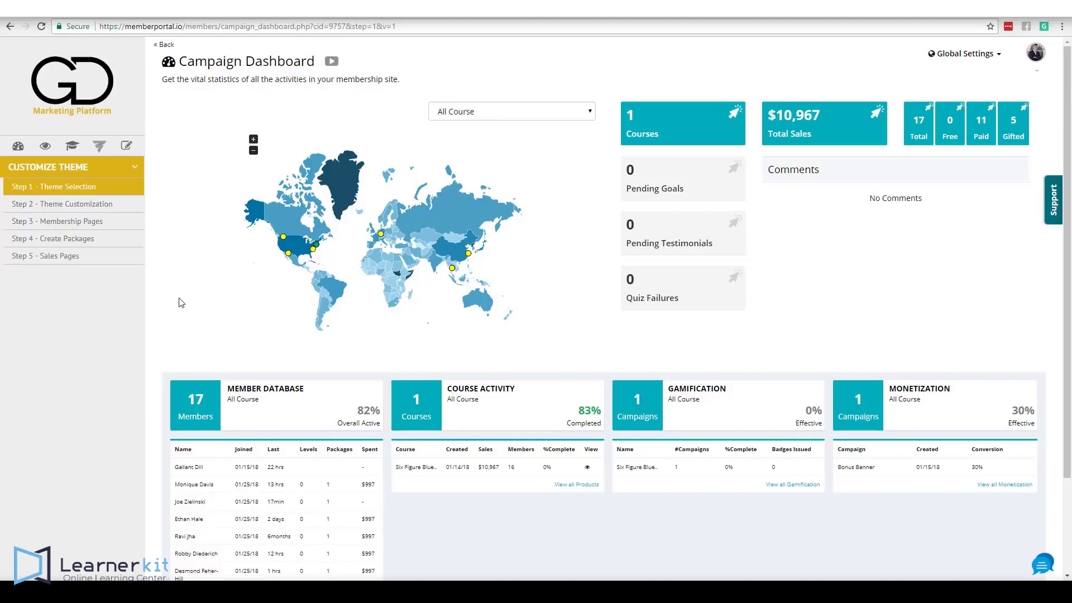
pyautogui.click(100, 145)
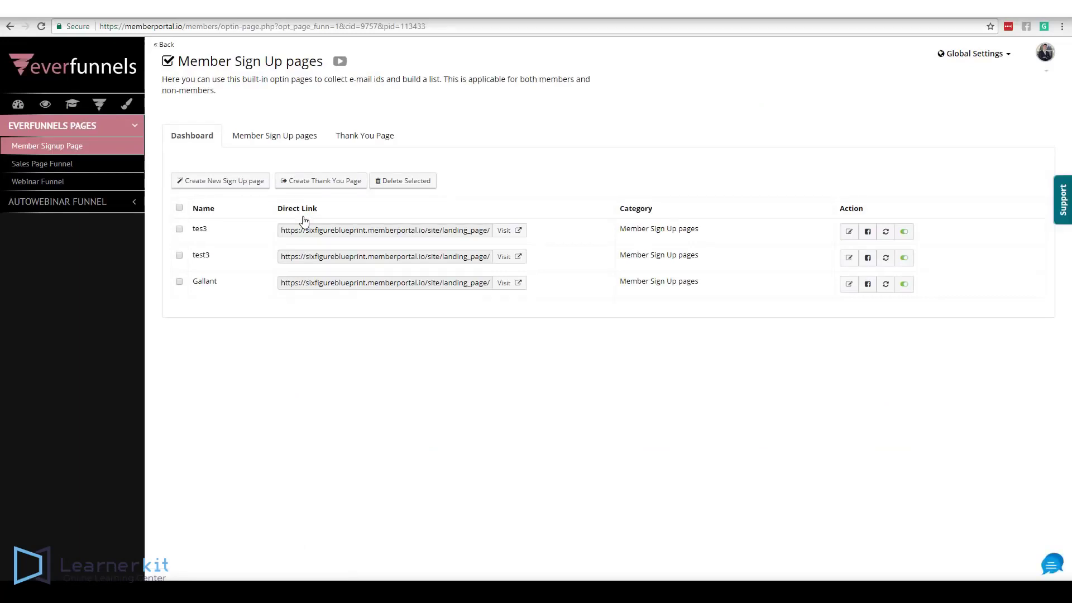
pyautogui.click(54, 163)
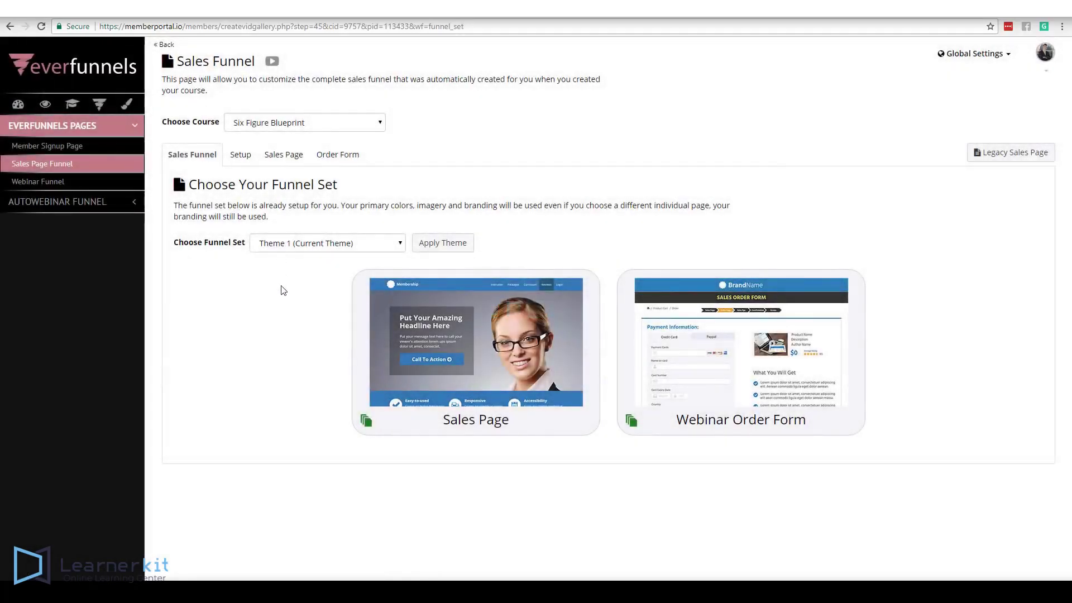
# - Preview the Theme 2 and Theme 3 funnel sets and reselect Theme 1 (Current Theme)
pyautogui.click(400, 249)
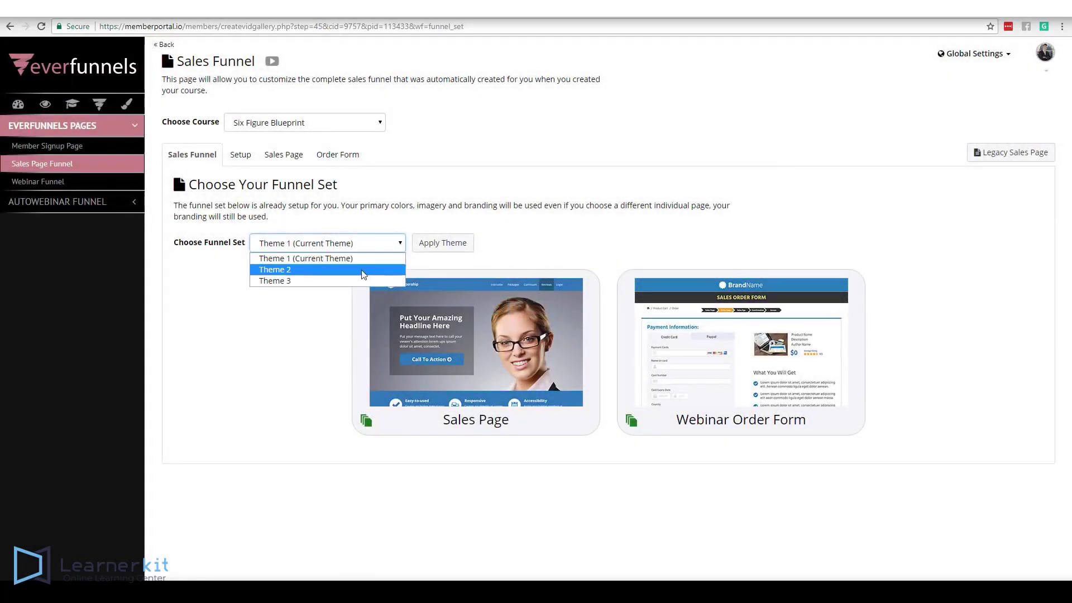
pyautogui.click(346, 269)
pyautogui.click(391, 244)
pyautogui.click(368, 281)
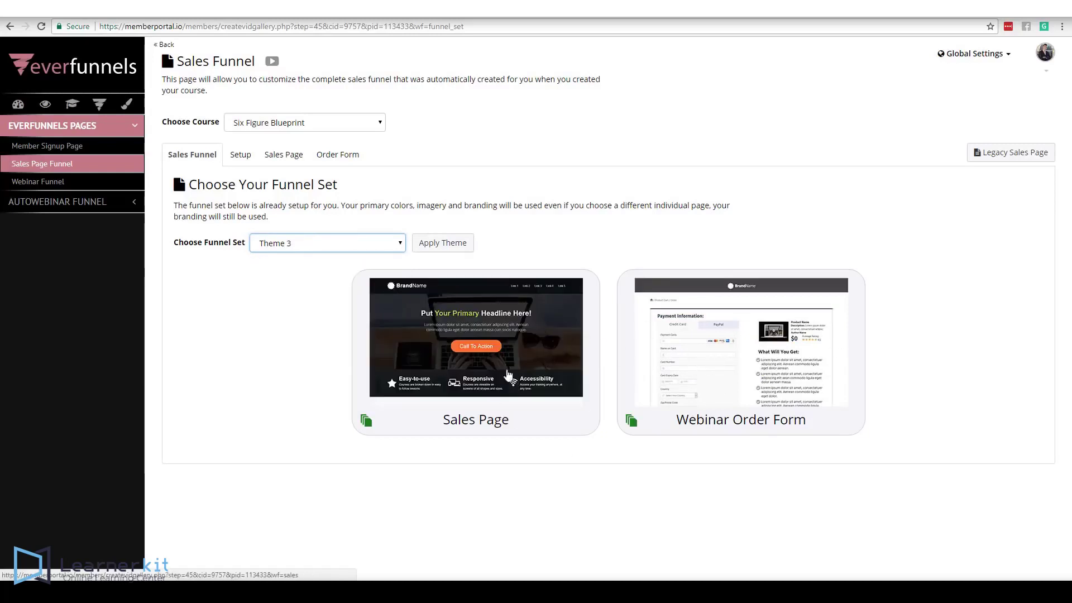
pyautogui.click(385, 243)
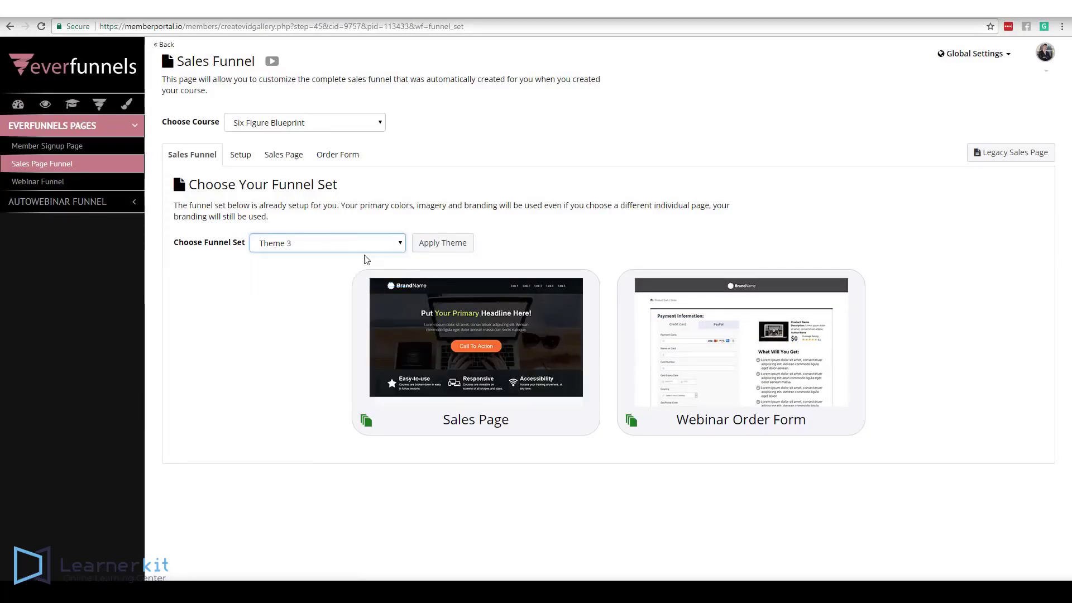
pyautogui.click(364, 257)
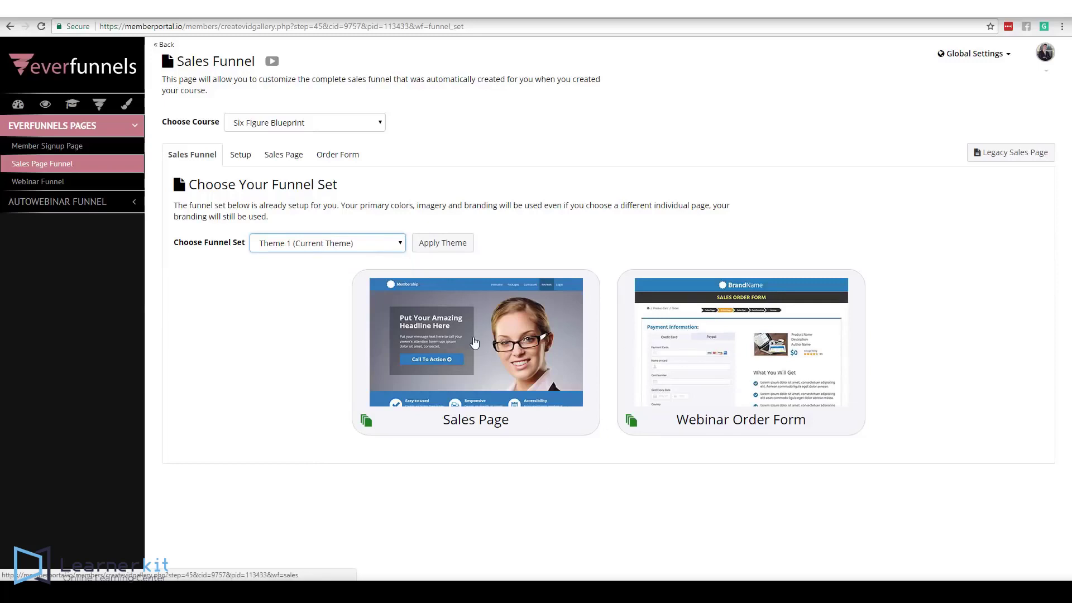
# - Toggle the Testimonials section in the sales page's general setup and open the Benefits settings
pyautogui.click(240, 156)
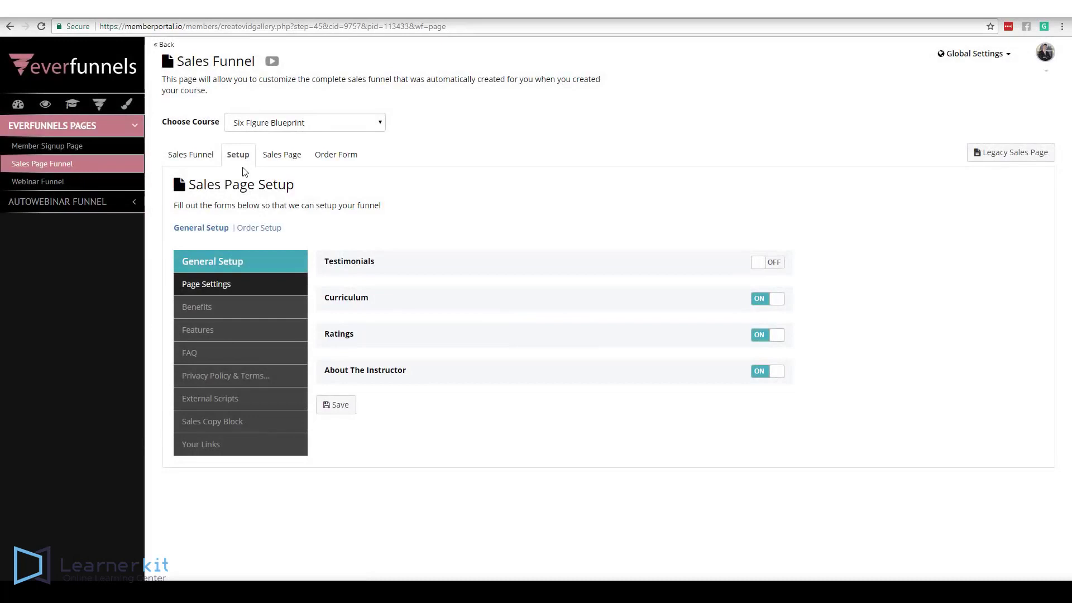
pyautogui.click(778, 266)
pyautogui.click(210, 307)
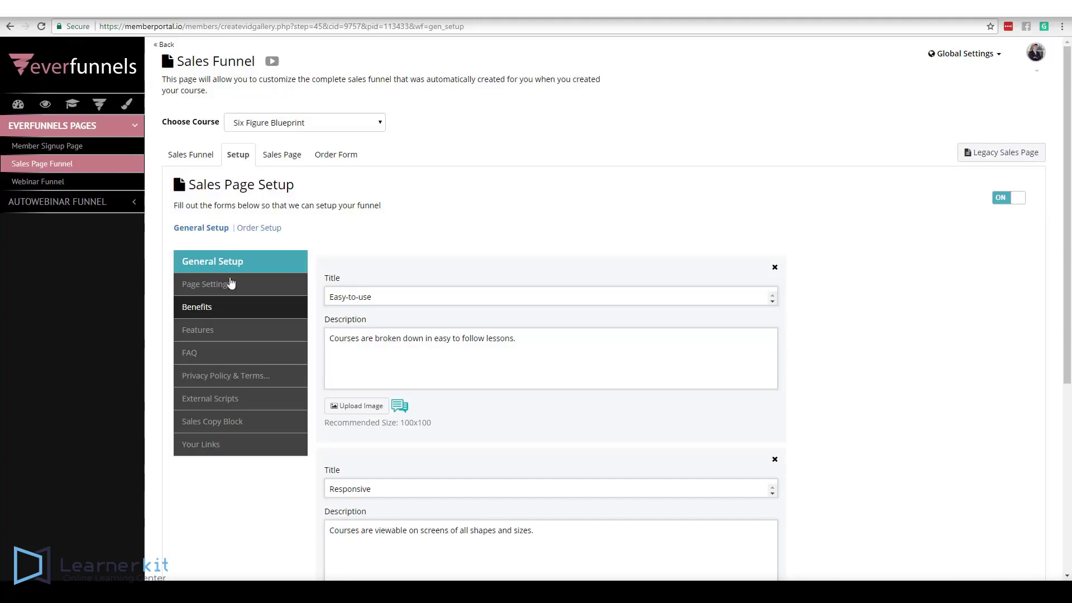
# - Compare the benefit titles and descriptions in the setup with the benefits on the live sales page
pyautogui.moveTo(532, 347); pyautogui.dragTo(320, 339)
pyautogui.moveTo(386, 299); pyautogui.dragTo(323, 297)
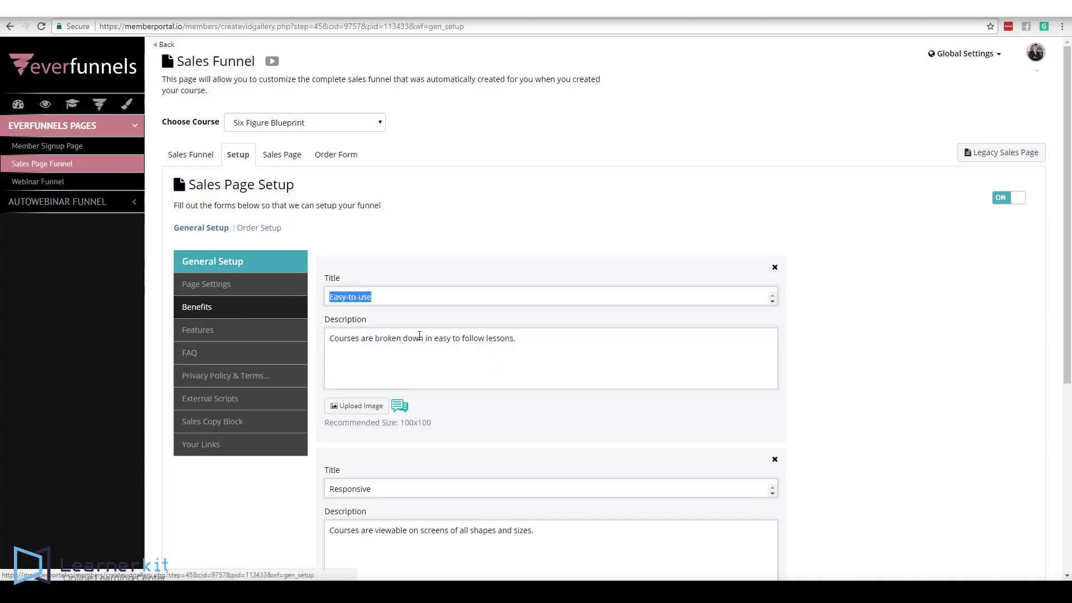
pyautogui.moveTo(550, 339); pyautogui.dragTo(327, 339)
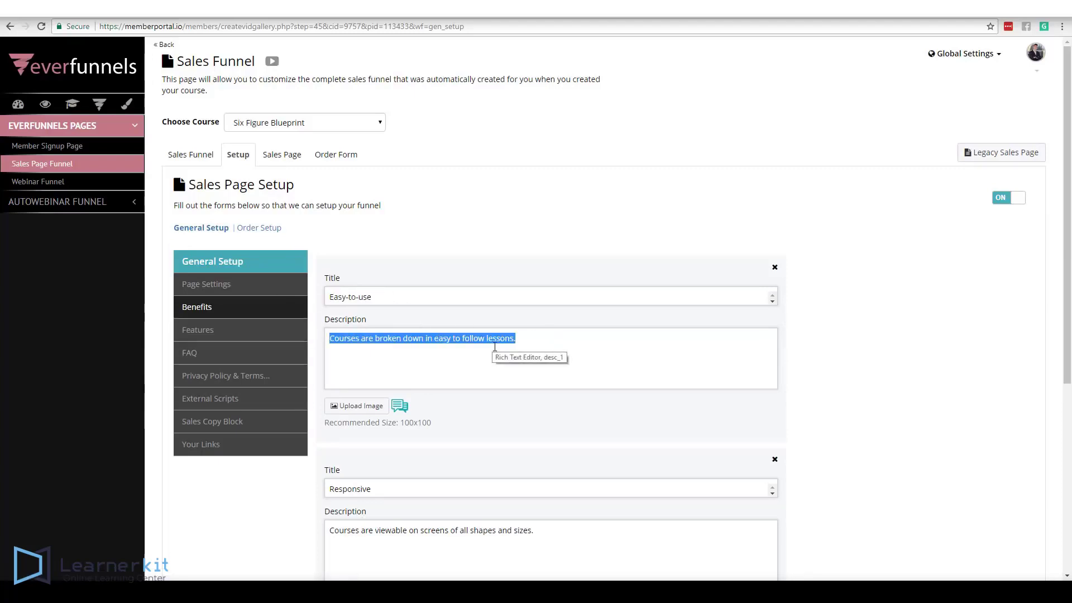
pyautogui.moveTo(1069, 329); pyautogui.dragTo(1069, 517)
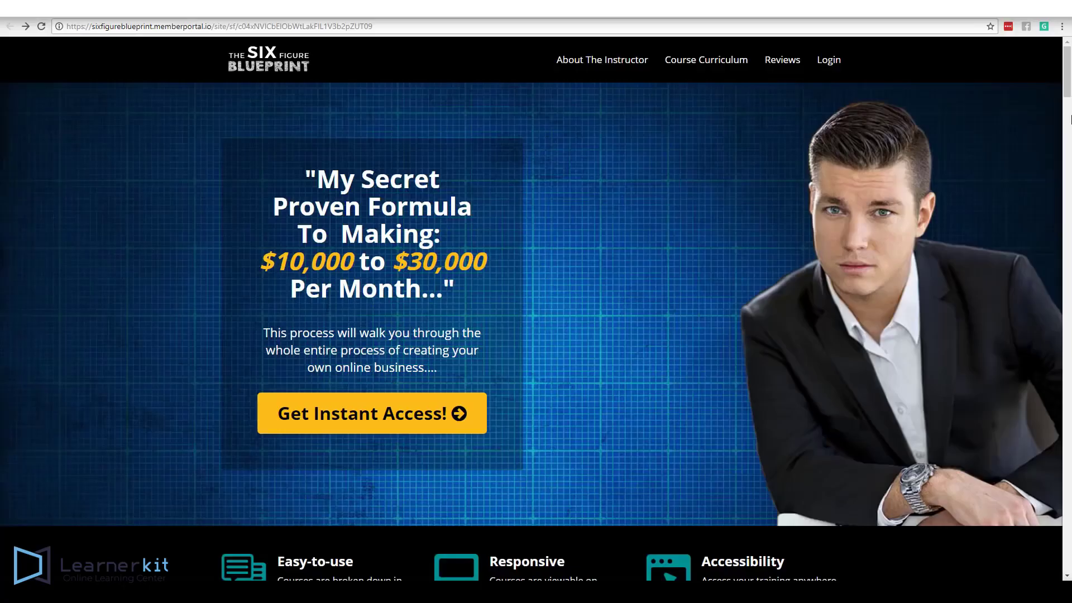
pyautogui.scroll(-5, 1069, 111)
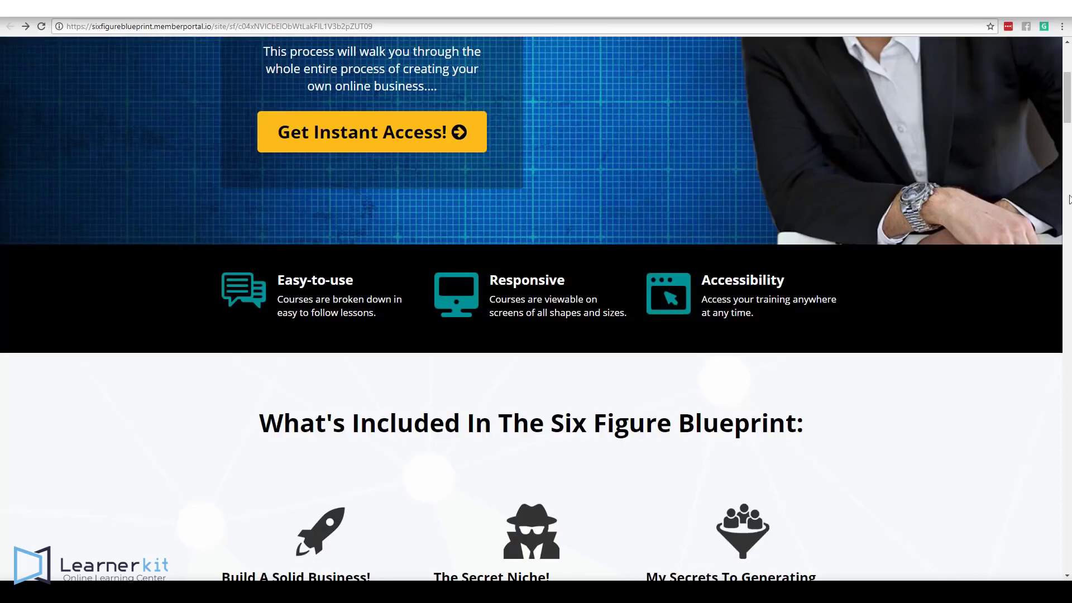
pyautogui.moveTo(1068, 110); pyautogui.dragTo(1067, 149)
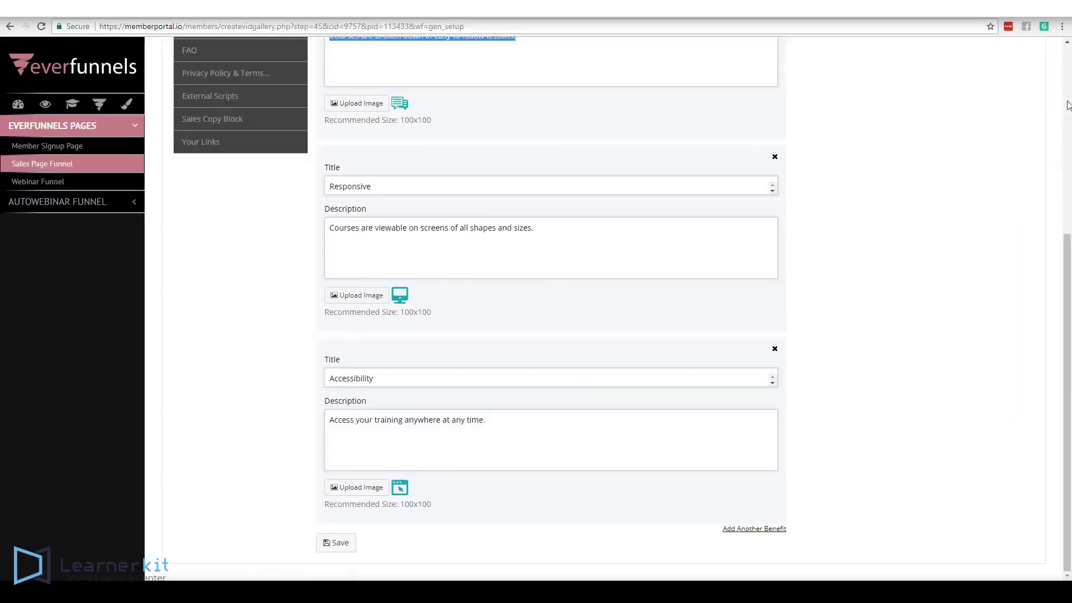
pyautogui.scroll(5, 1069, 247)
# - Open the Features settings and compare the "Build A Solid Business!" title and description with the live sales page
pyautogui.click(197, 274)
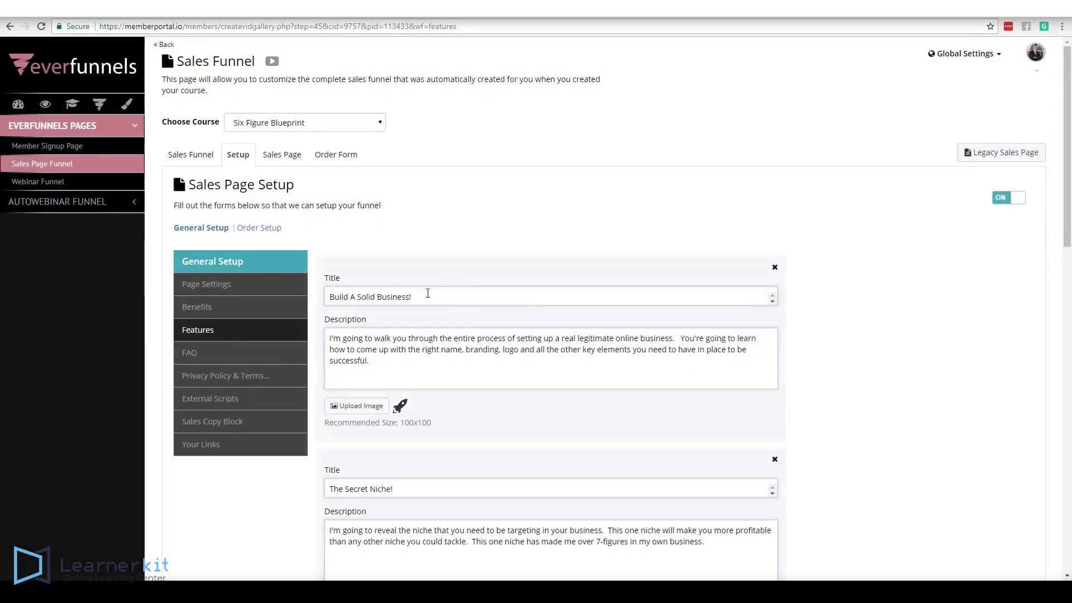
pyautogui.moveTo(429, 297); pyautogui.dragTo(315, 304)
pyautogui.moveTo(373, 364); pyautogui.dragTo(316, 323)
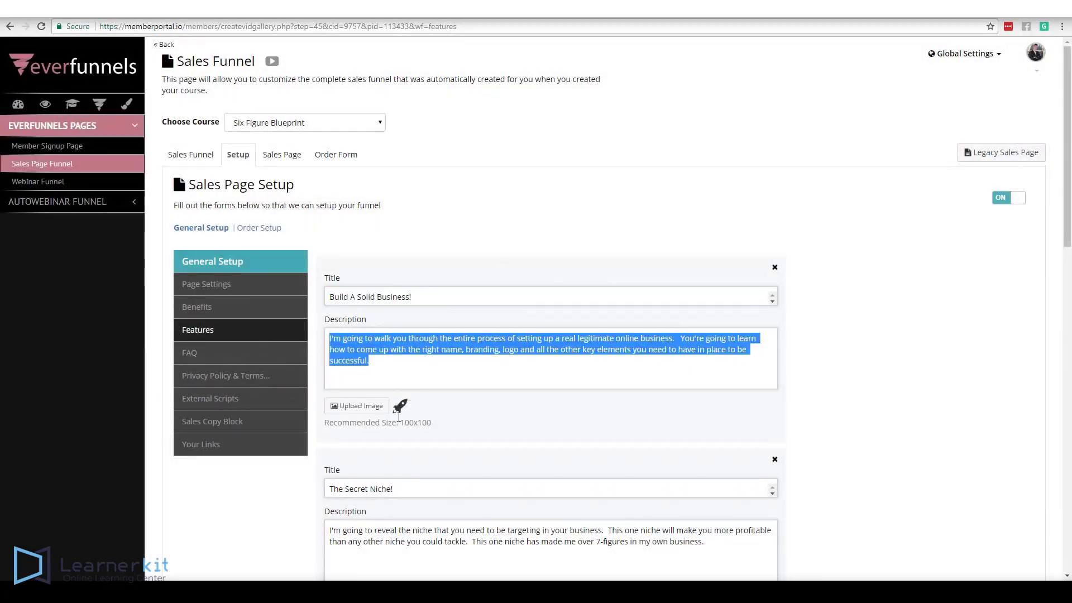
pyautogui.click(169, 16)
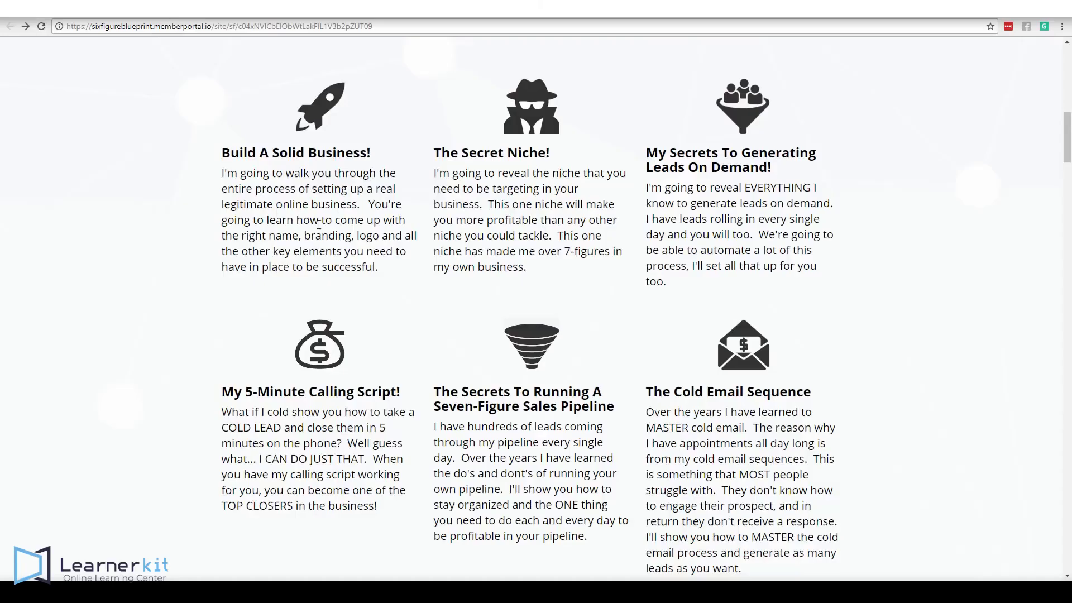
pyautogui.moveTo(384, 162); pyautogui.dragTo(218, 153)
pyautogui.moveTo(397, 268); pyautogui.dragTo(223, 179)
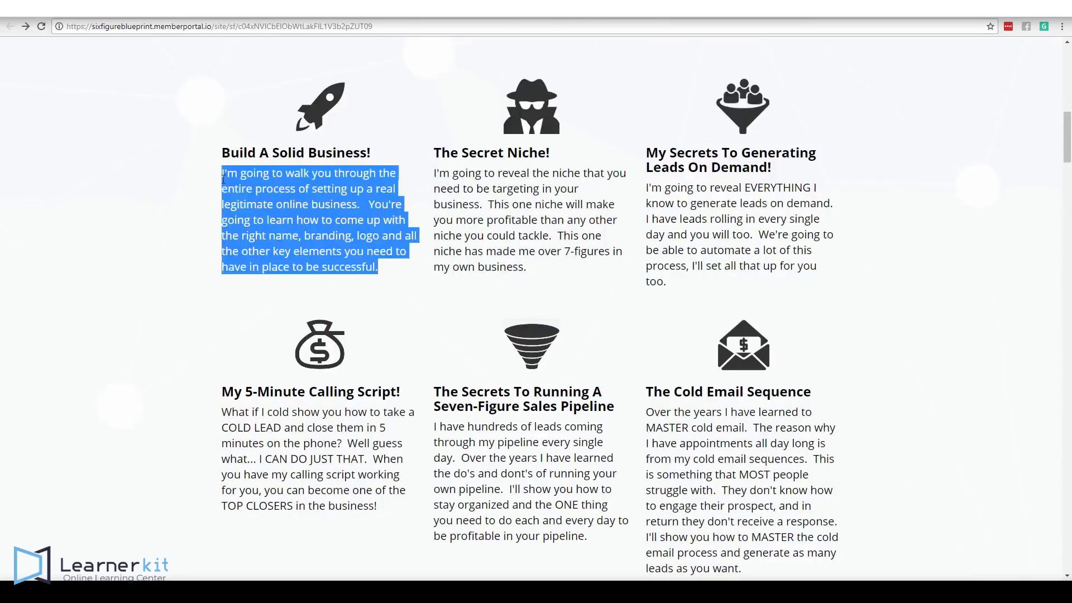
pyautogui.click(938, 217)
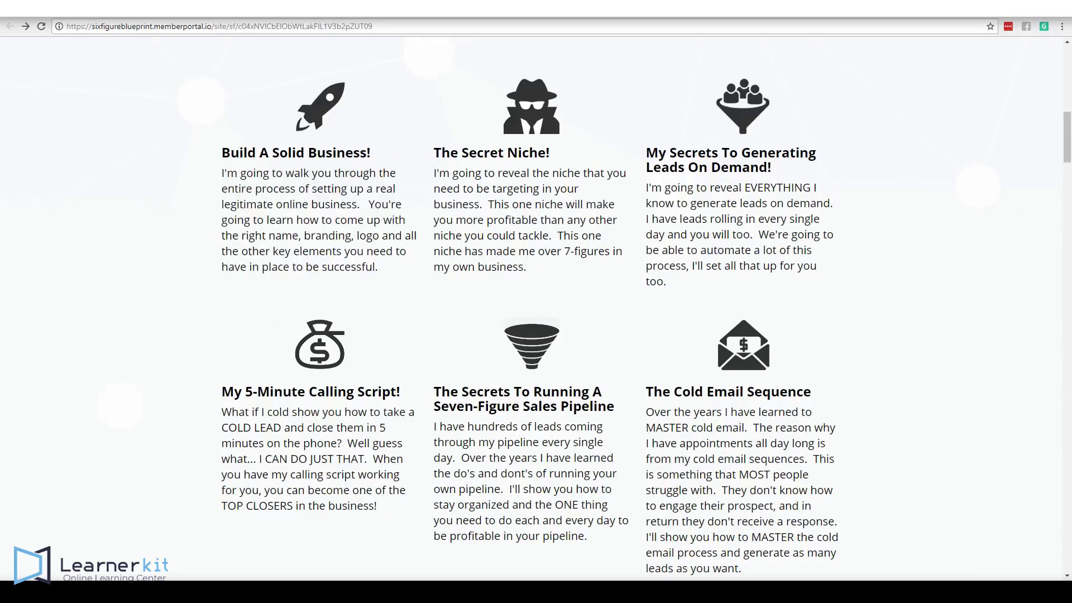
pyautogui.hotkey('alt', 'Tab')
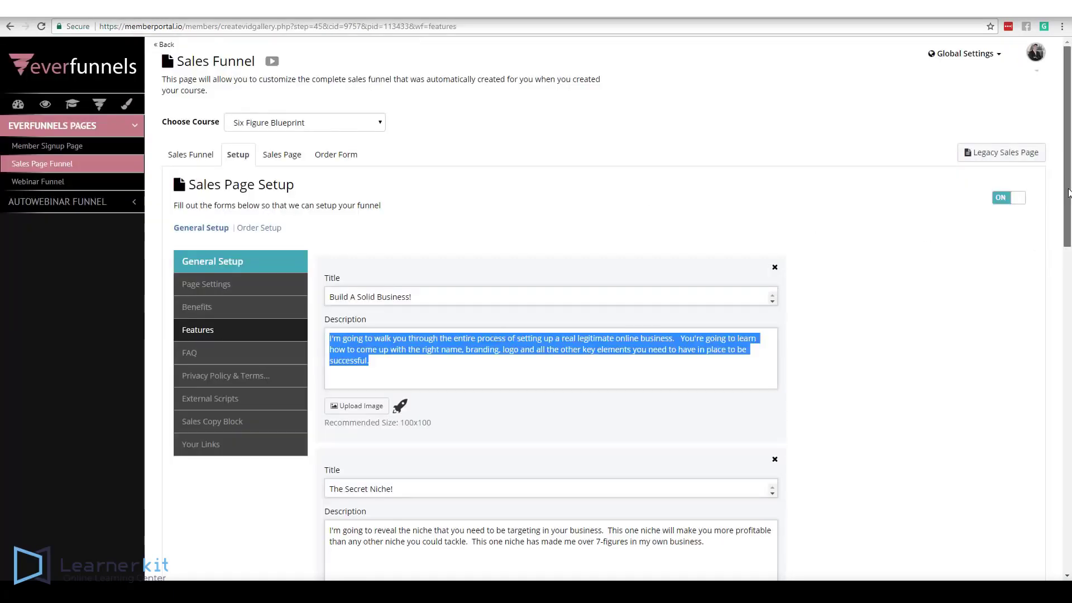
# - Review the remaining feature entries below "Build A Solid Business!" in the Features settings
pyautogui.scroll(-2, 1057, 238)
pyautogui.scroll(-11, 1057, 238)
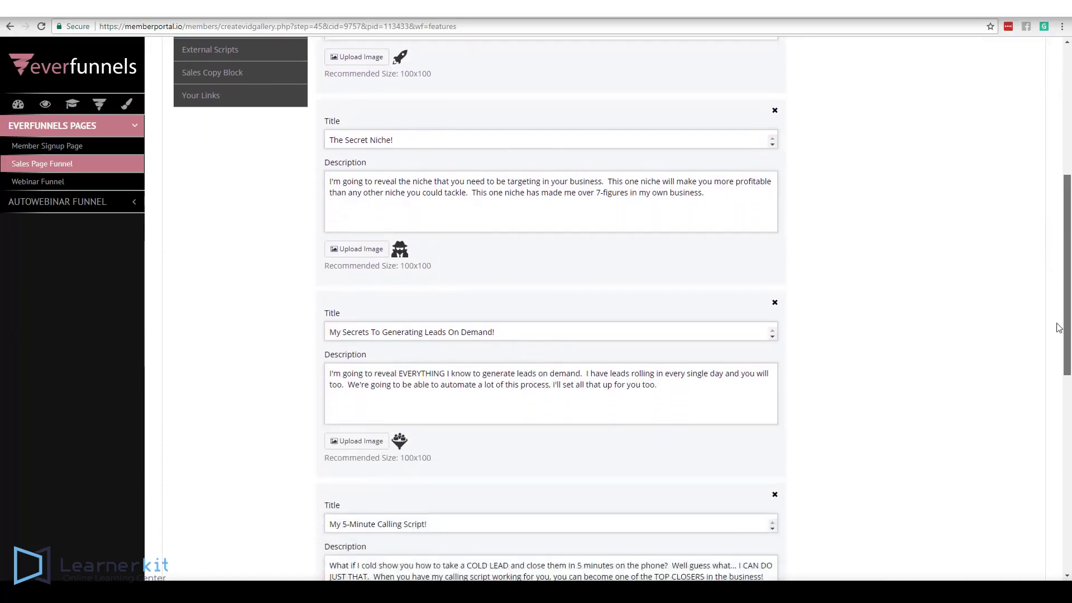
pyautogui.scroll(11, 1052, 480)
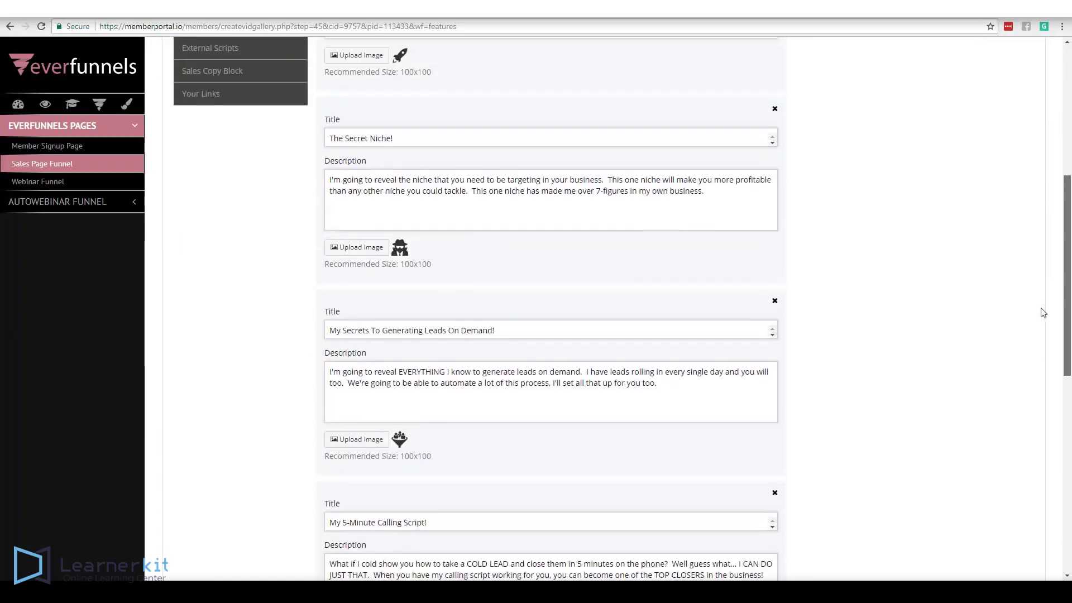
pyautogui.scroll(1, 1040, 224)
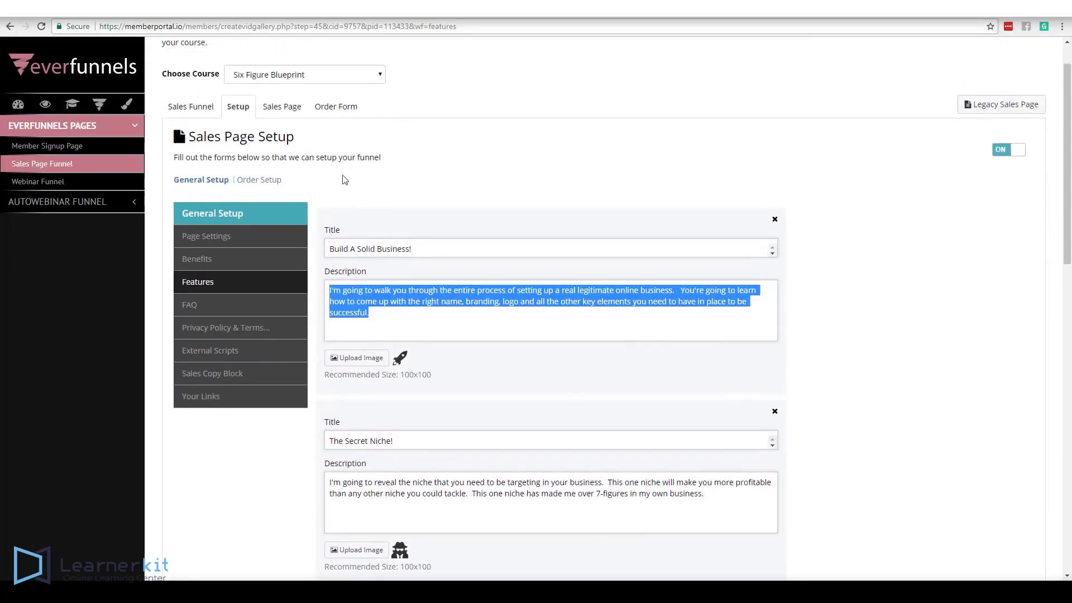
# - Review the first question and answer in the FAQ settings and the FB Retargeting Pixel field in the External Scripts settings
pyautogui.click(190, 304)
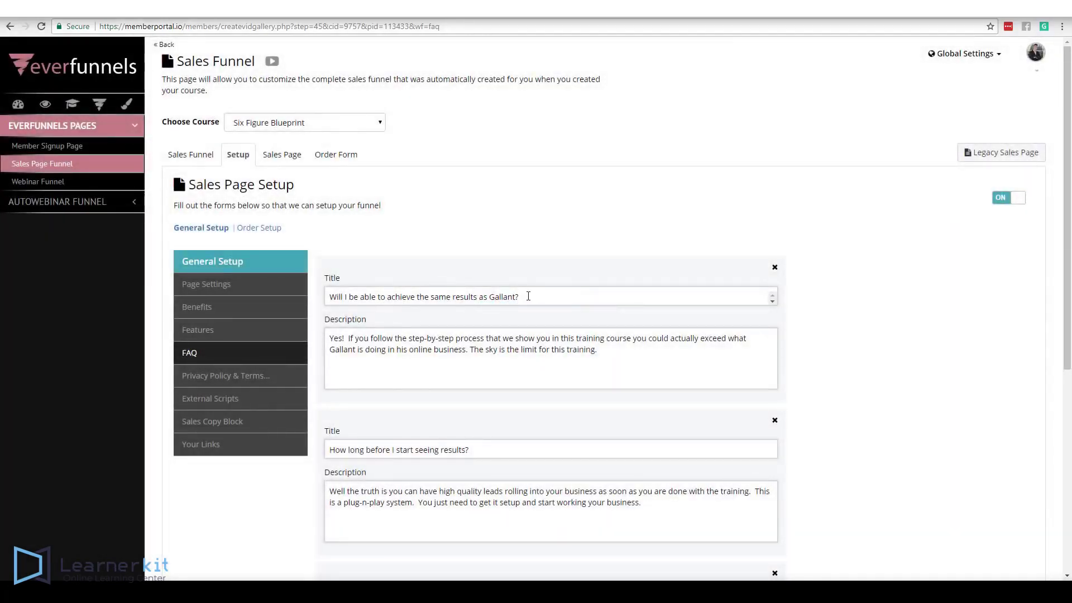
pyautogui.moveTo(519, 297); pyautogui.dragTo(327, 299)
pyautogui.moveTo(659, 351); pyautogui.dragTo(304, 313)
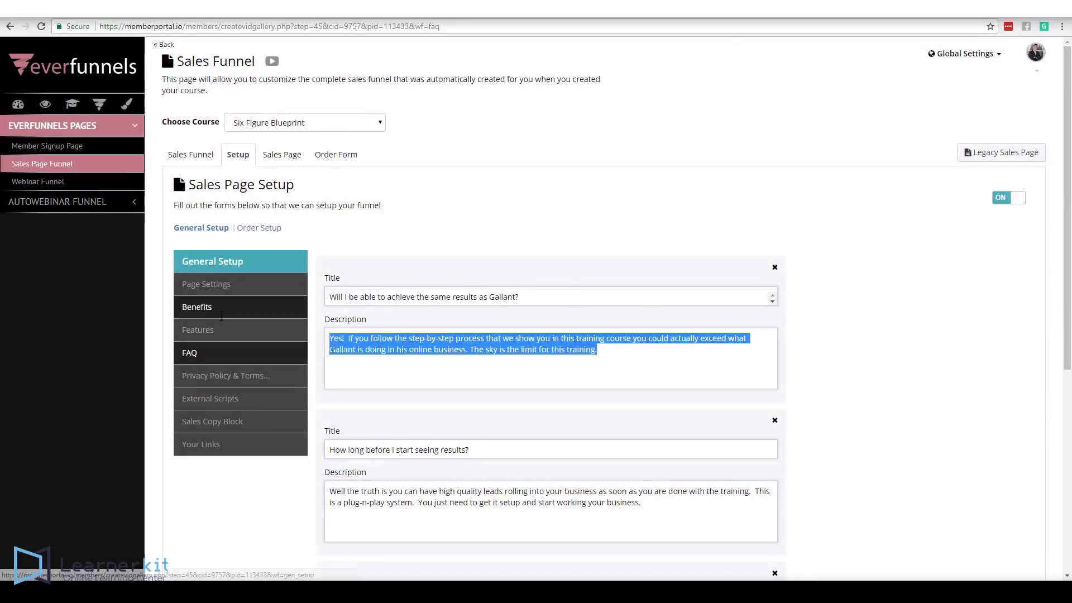
pyautogui.click(624, 198)
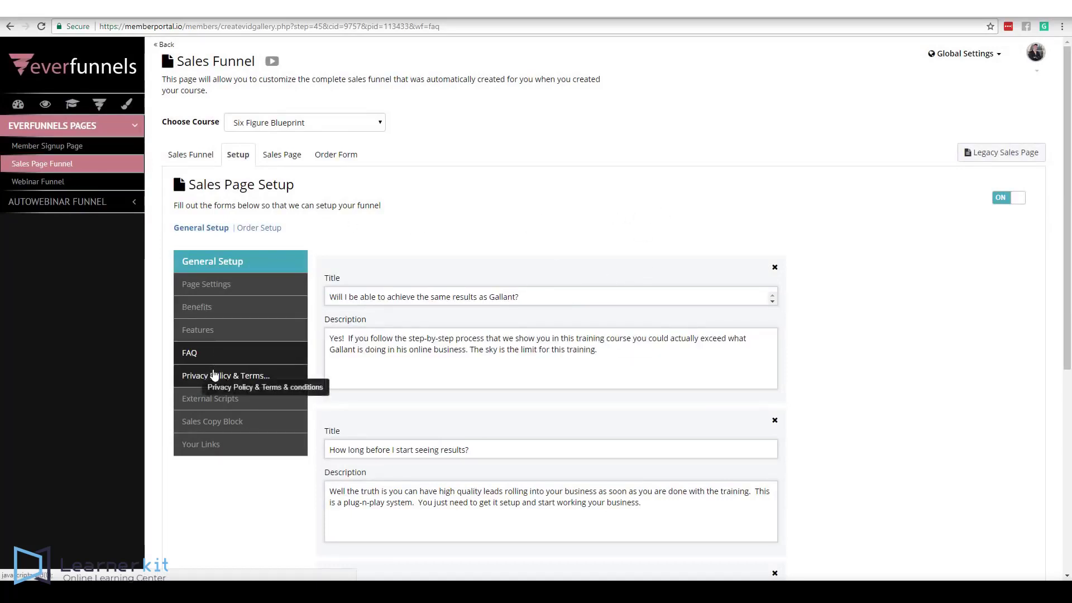
pyautogui.click(214, 400)
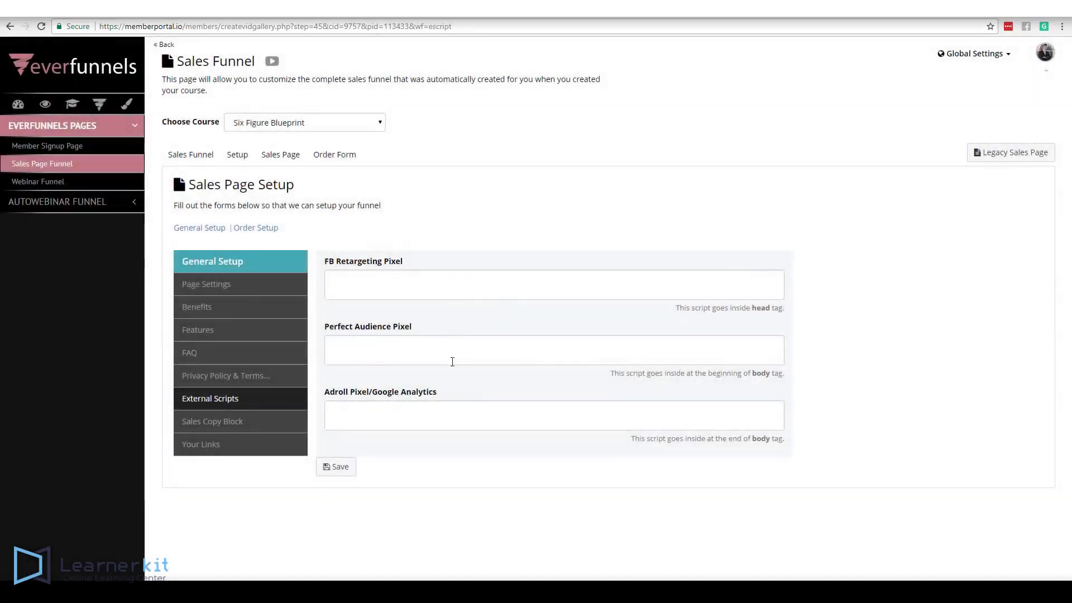
pyautogui.click(380, 287)
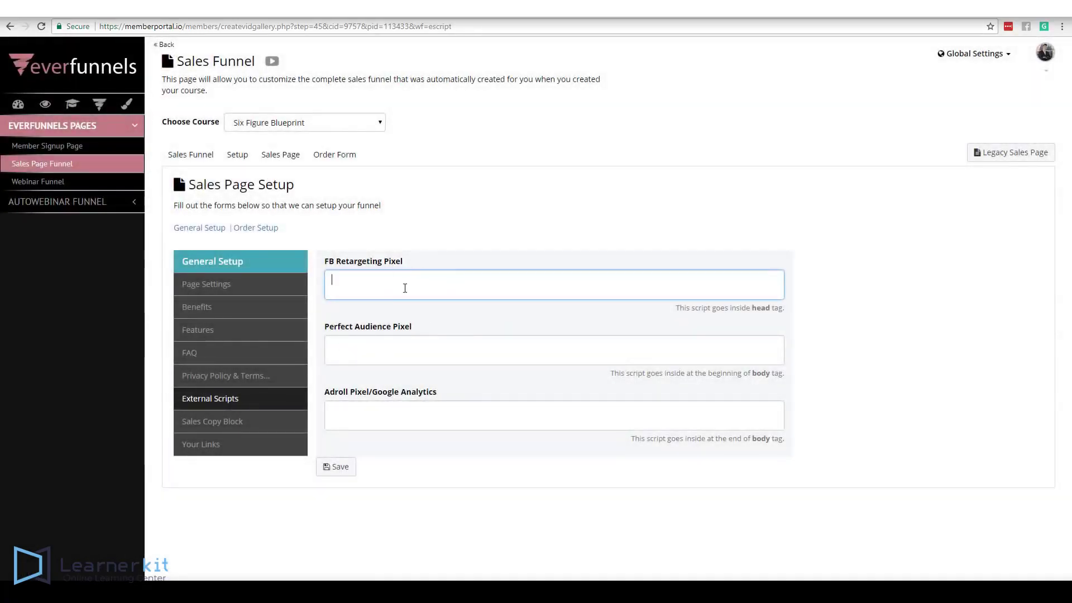
# - Open the Sales Copy Block, compare its text with the sales copy on the live sales page, and close it
pyautogui.click(239, 425)
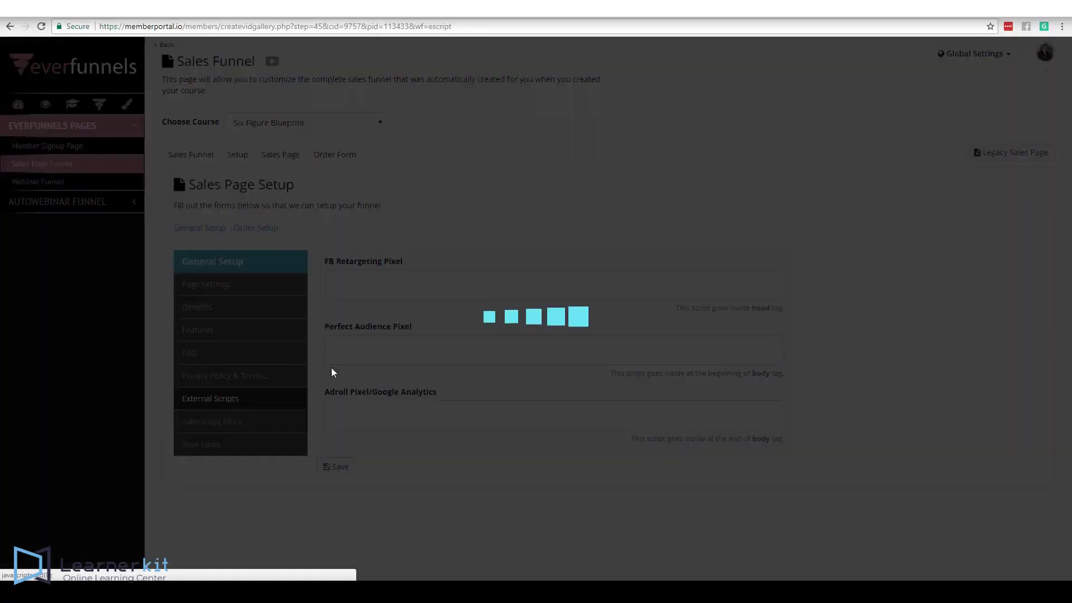
pyautogui.moveTo(1043, 148); pyautogui.dragTo(1054, 125)
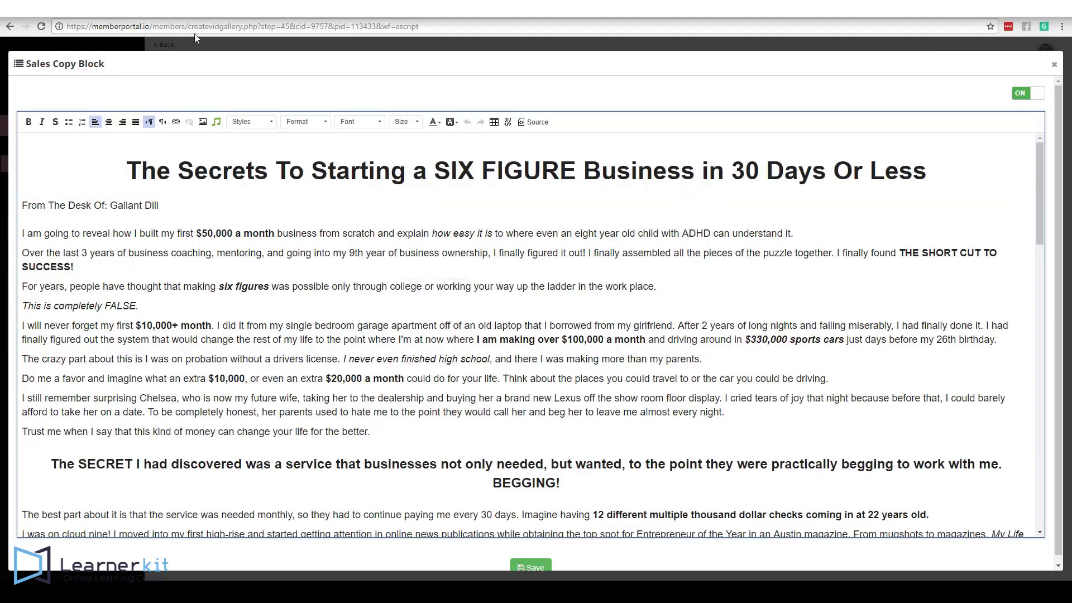
pyautogui.click(164, 17)
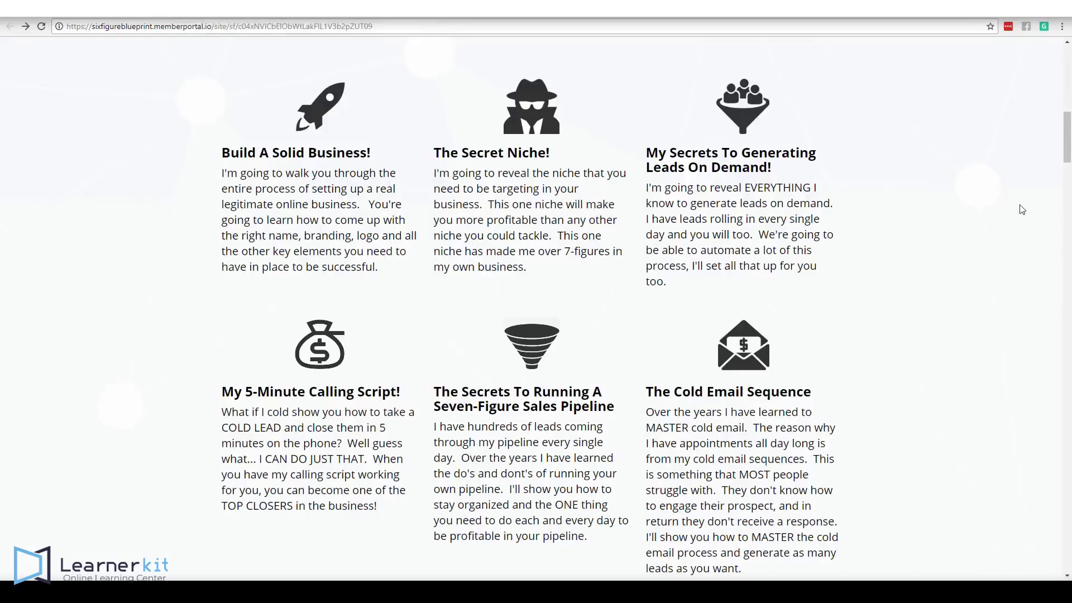
pyautogui.moveTo(1067, 150); pyautogui.dragTo(1051, 188)
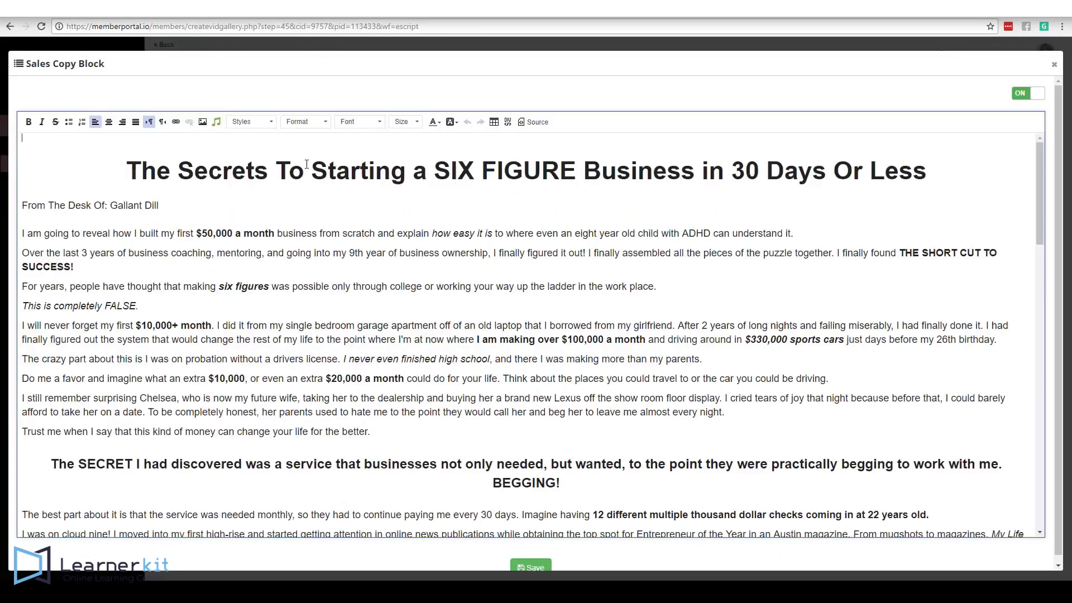
pyautogui.click(1054, 62)
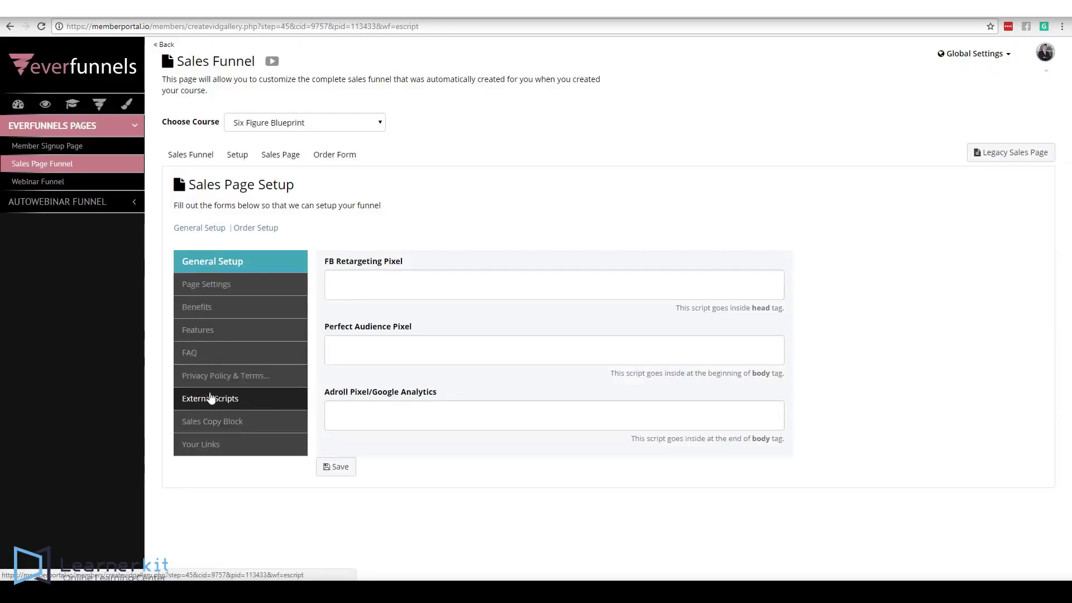
# - Add four more item rows to the "Here's What You'll Get" list in the Order Setup
pyautogui.click(260, 233)
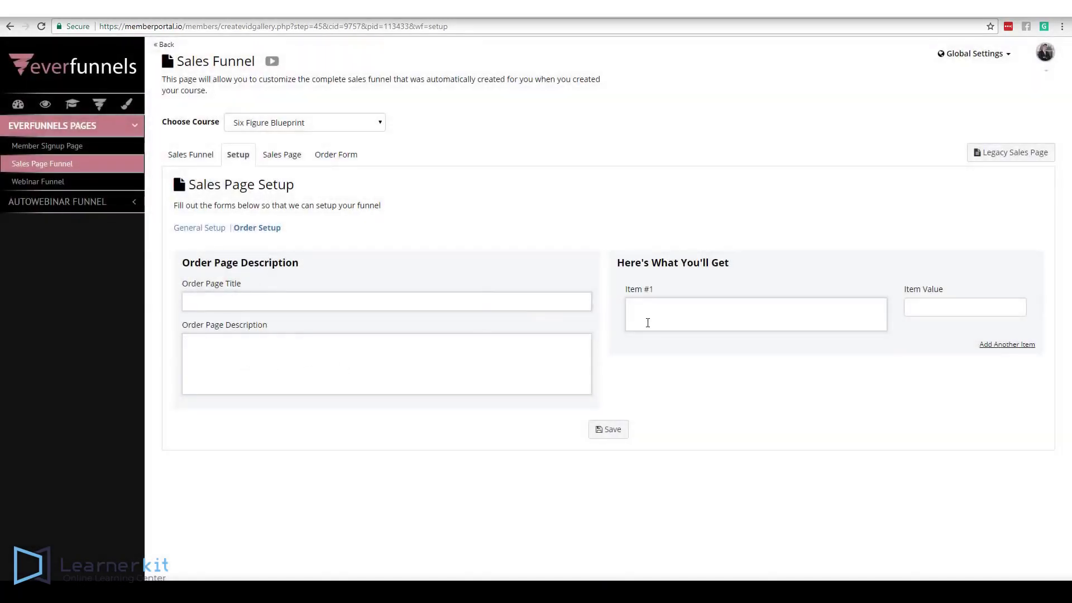
pyautogui.click(1011, 344)
pyautogui.click(1005, 400)
pyautogui.click(1004, 456)
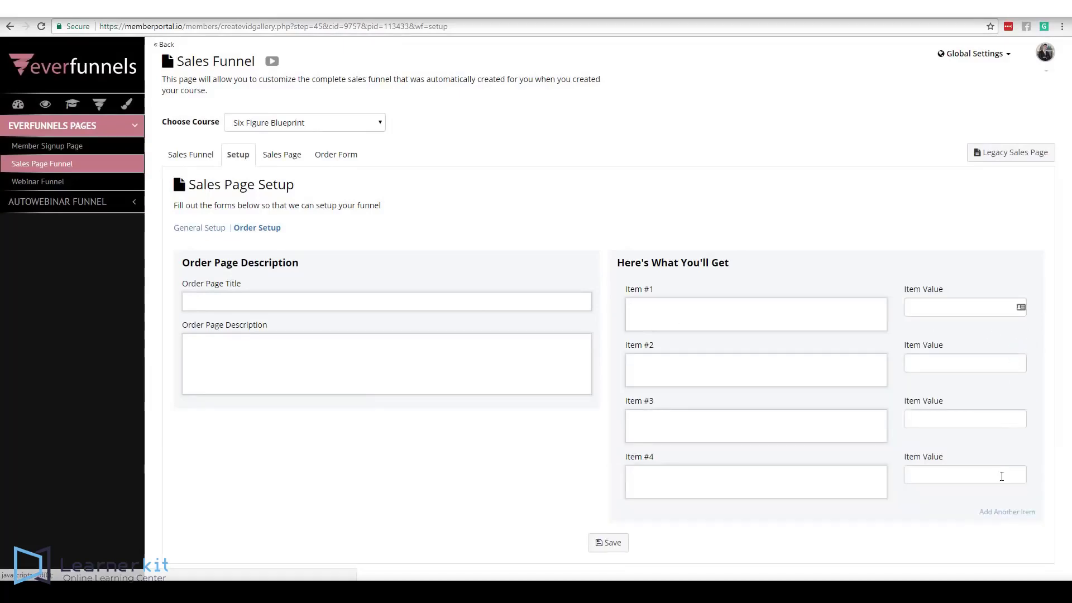
pyautogui.click(1002, 512)
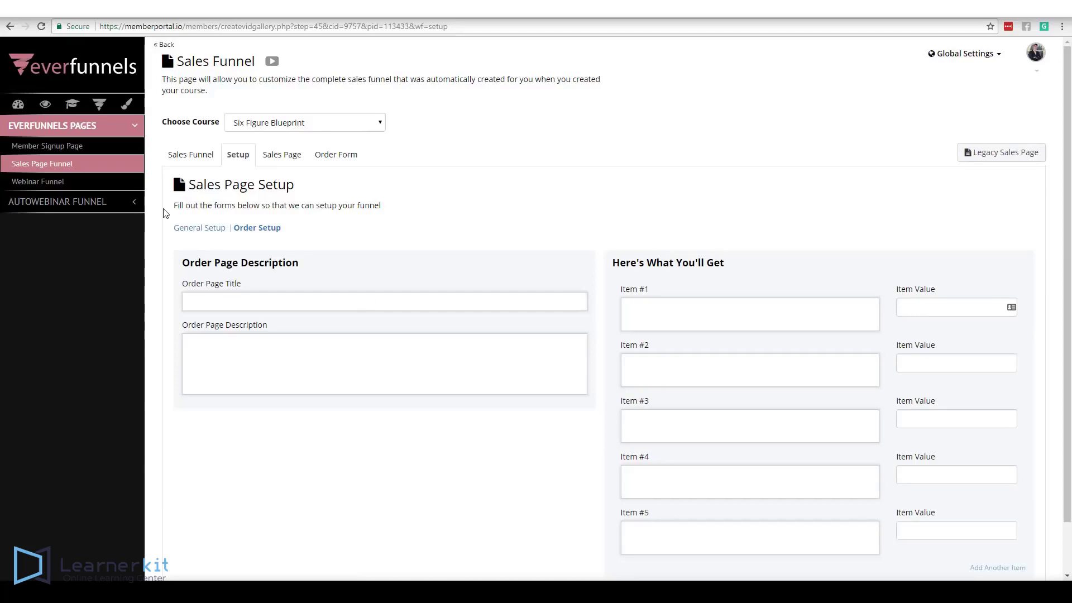
# - Revisit the General Setup, open the Sales Page live editor and activate the text under "About The Six Figure Blueprint!" for editing
pyautogui.click(215, 234)
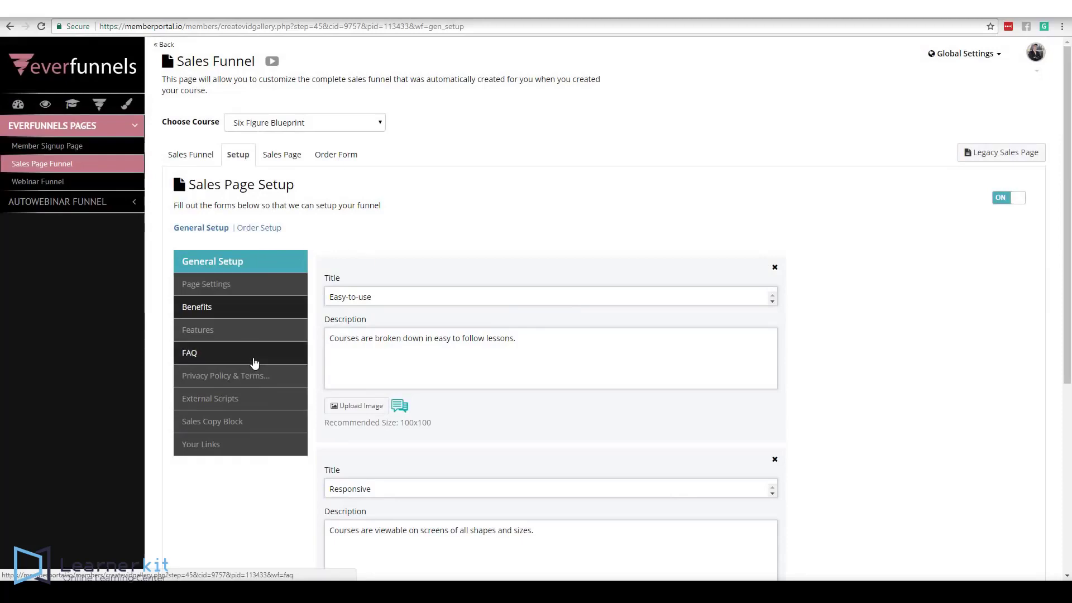
pyautogui.click(285, 161)
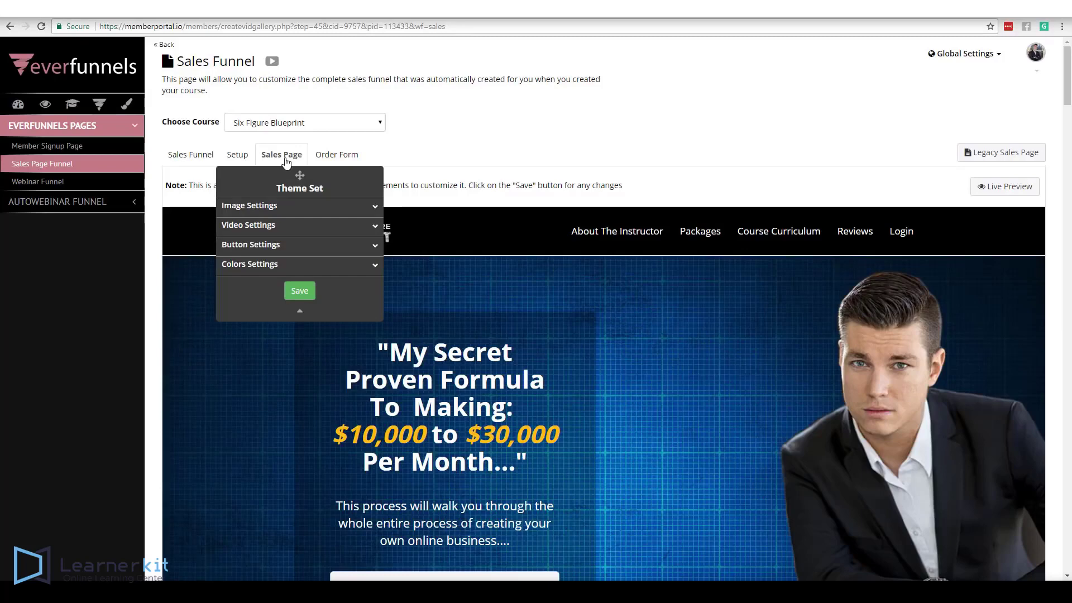
pyautogui.moveTo(1066, 73); pyautogui.dragTo(1052, 237)
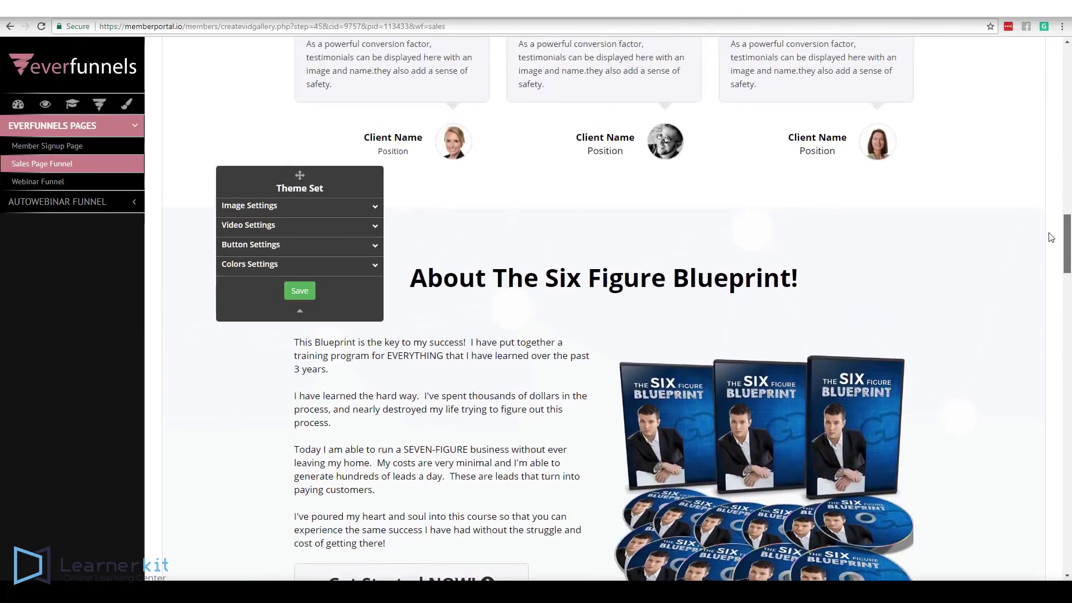
pyautogui.click(455, 356)
pyautogui.click(399, 489)
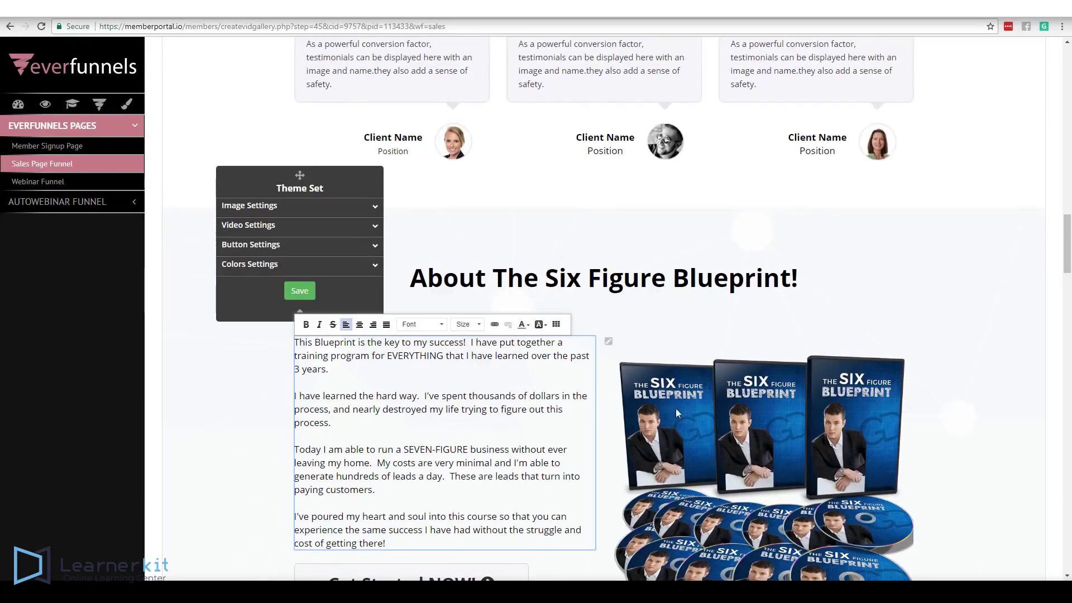
# - Return to the live editor's hero banner and inspect the Image Settings and Button Settings of the Theme Set
pyautogui.moveTo(1068, 237); pyautogui.dragTo(1069, 114)
pyautogui.click(836, 412)
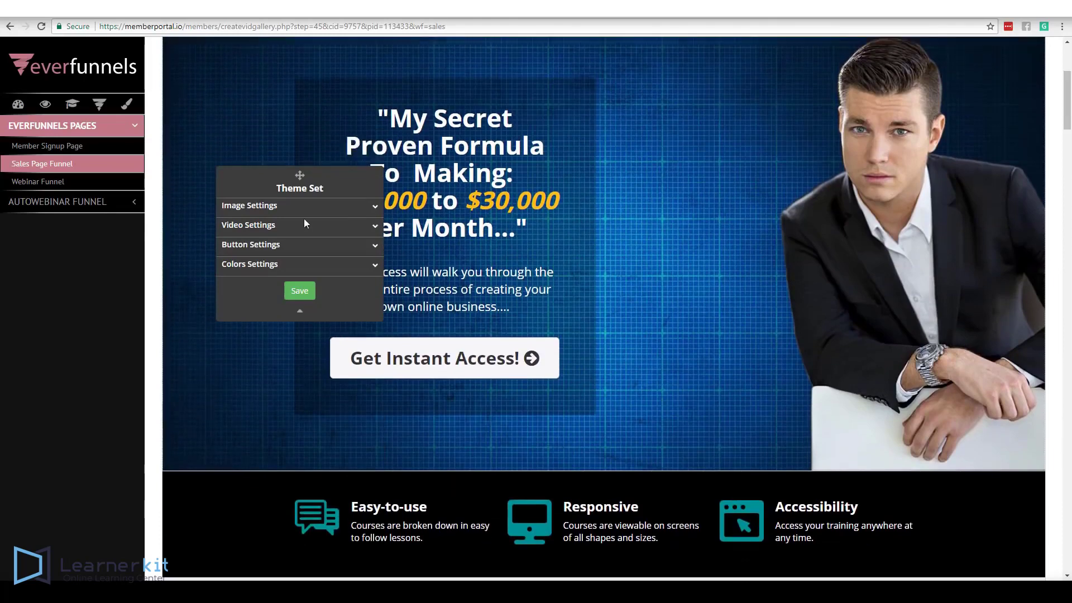
pyautogui.click(374, 207)
pyautogui.click(374, 208)
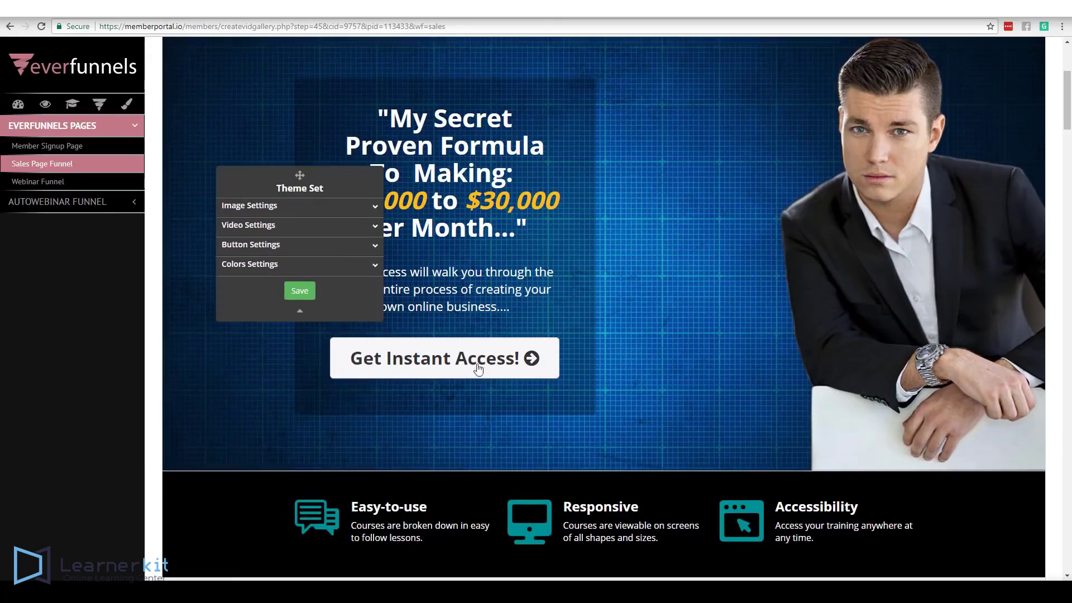
pyautogui.click(376, 245)
pyautogui.click(376, 246)
# - Change the sales page's primary color to the gray #9c9c9c in the Theme Set's Colors Settings
pyautogui.click(377, 268)
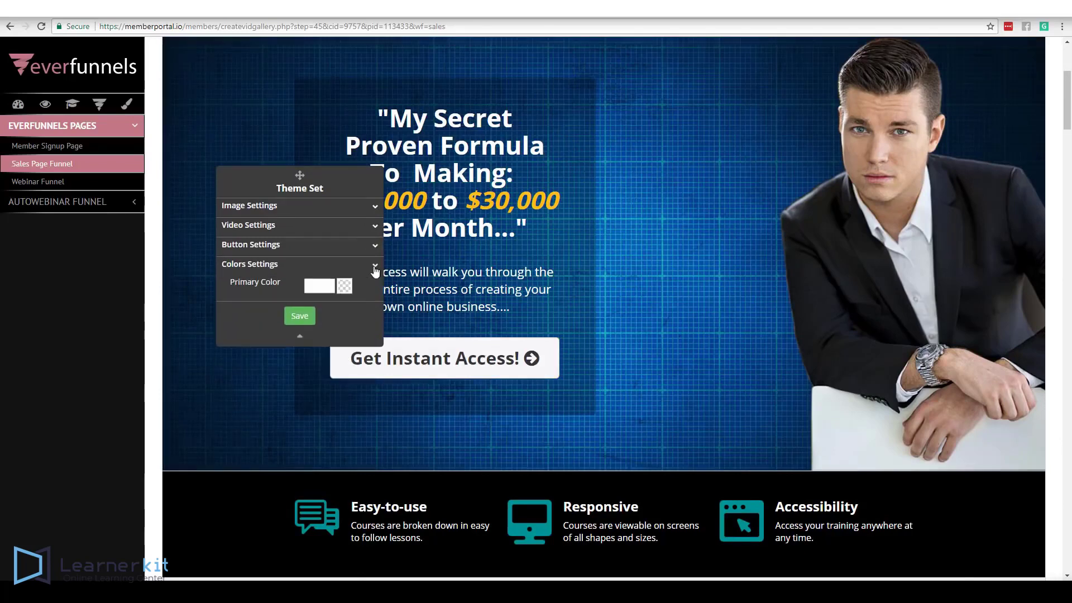
pyautogui.click(324, 287)
pyautogui.click(352, 309)
pyautogui.moveTo(351, 309)
pyautogui.mouseDown()
pyautogui.moveTo(342, 348)
pyautogui.moveTo(318, 370)
pyautogui.moveTo(311, 320)
pyautogui.moveTo(257, 336)
pyautogui.mouseUp()
pyautogui.click(231, 335)
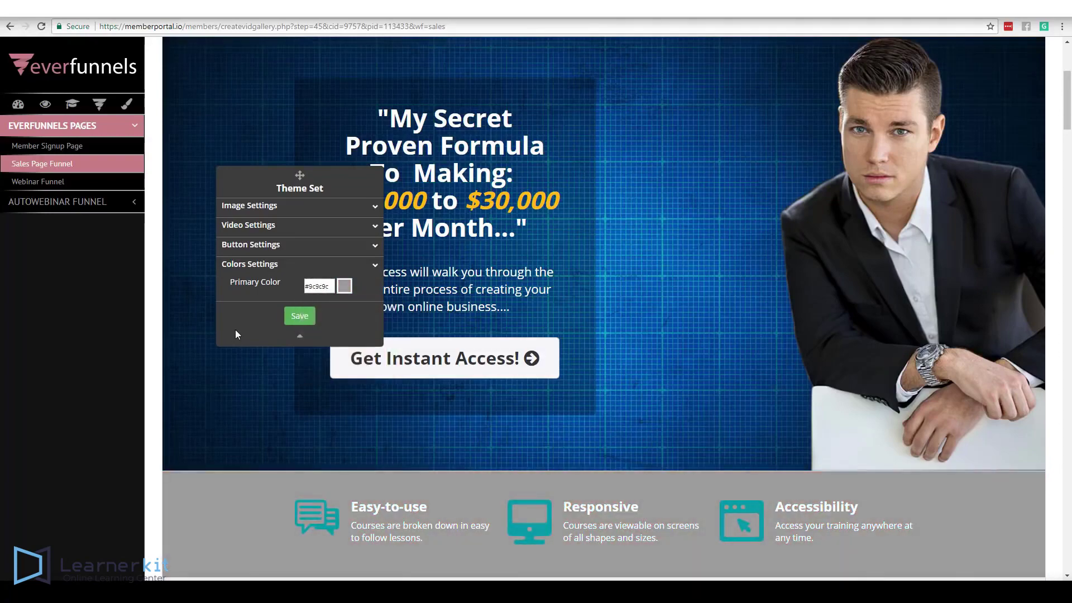
# - Move the Theme Set panel clear of the page header and compare the edited page with the live sales page
pyautogui.moveTo(1068, 118); pyautogui.dragTo(1046, 90)
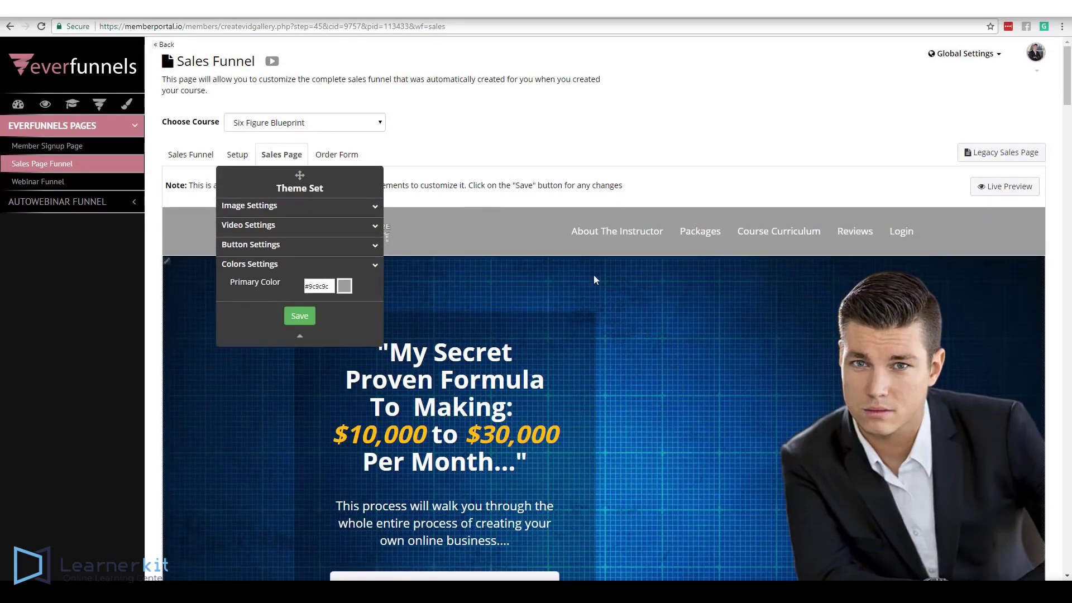
pyautogui.moveTo(300, 176); pyautogui.dragTo(134, 237)
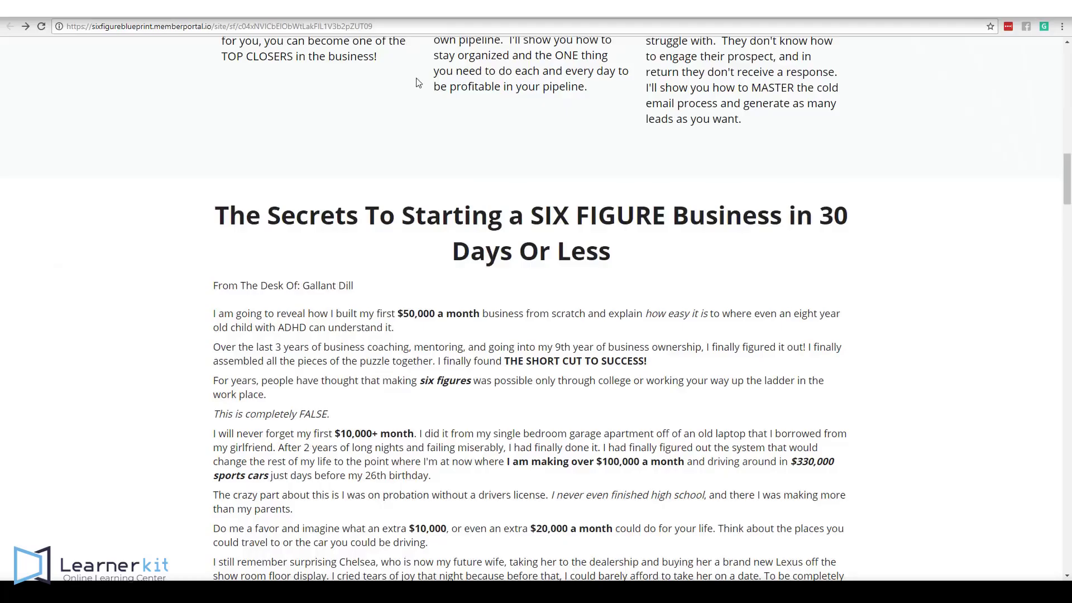
pyautogui.click(241, 9)
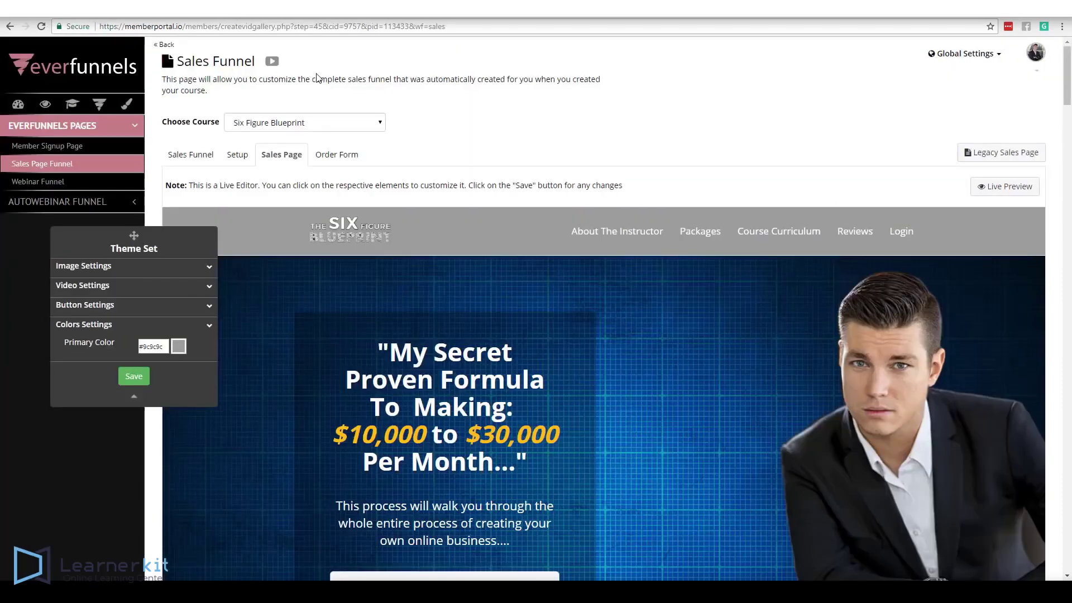
# - Open the Order Form live editor and review its payment details and order summary
pyautogui.click(330, 151)
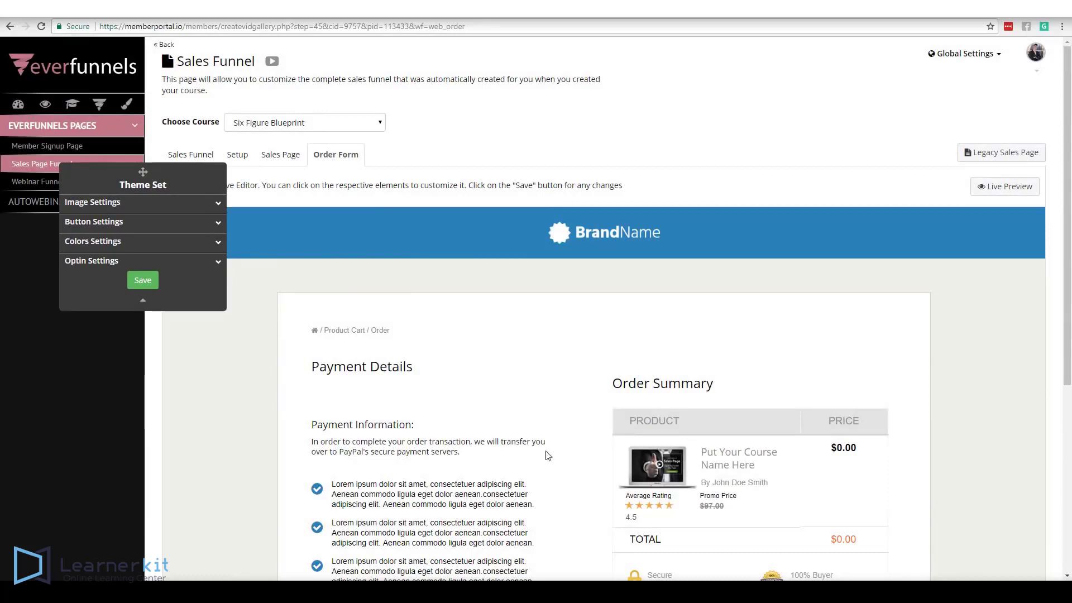
pyautogui.scroll(-3, 1066, 254)
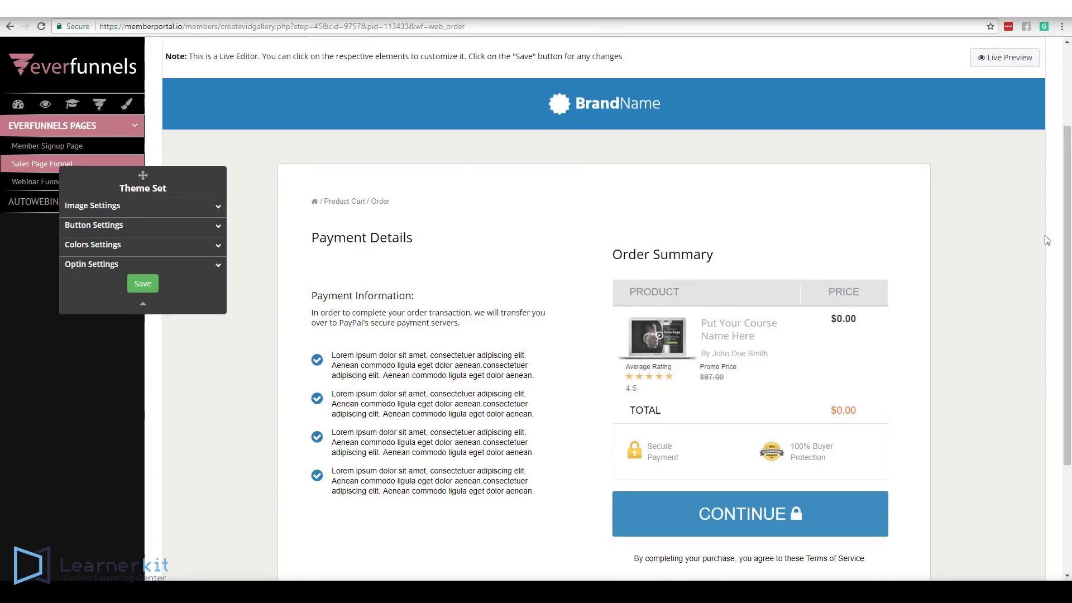
pyautogui.scroll(3, 1066, 240)
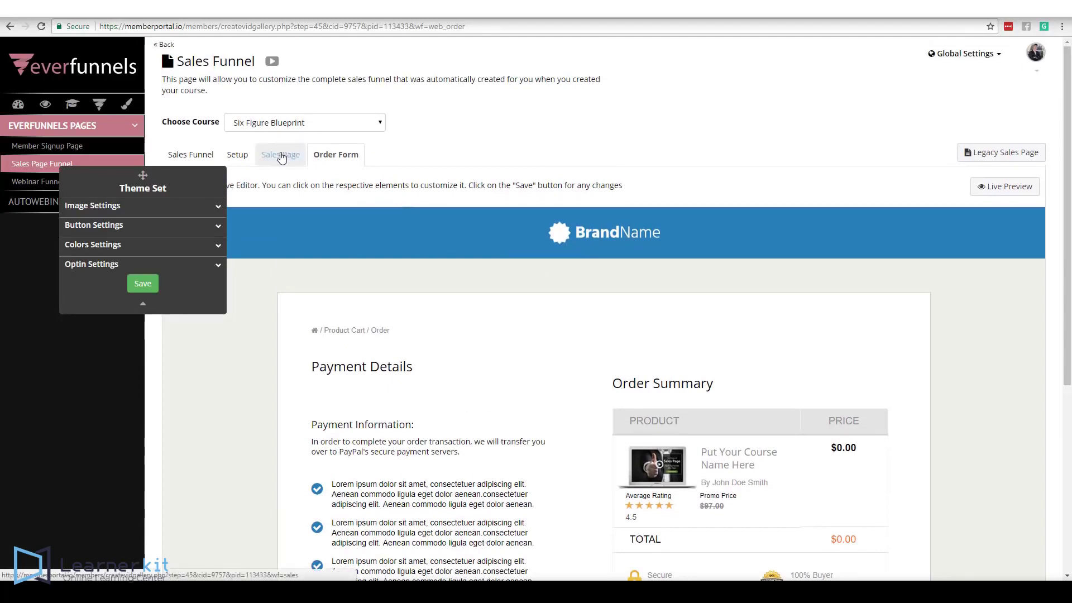
# - Open Your Links in the sales page setup and examine the Sale Page Link and the Webinar Order Form Link
pyautogui.click(235, 155)
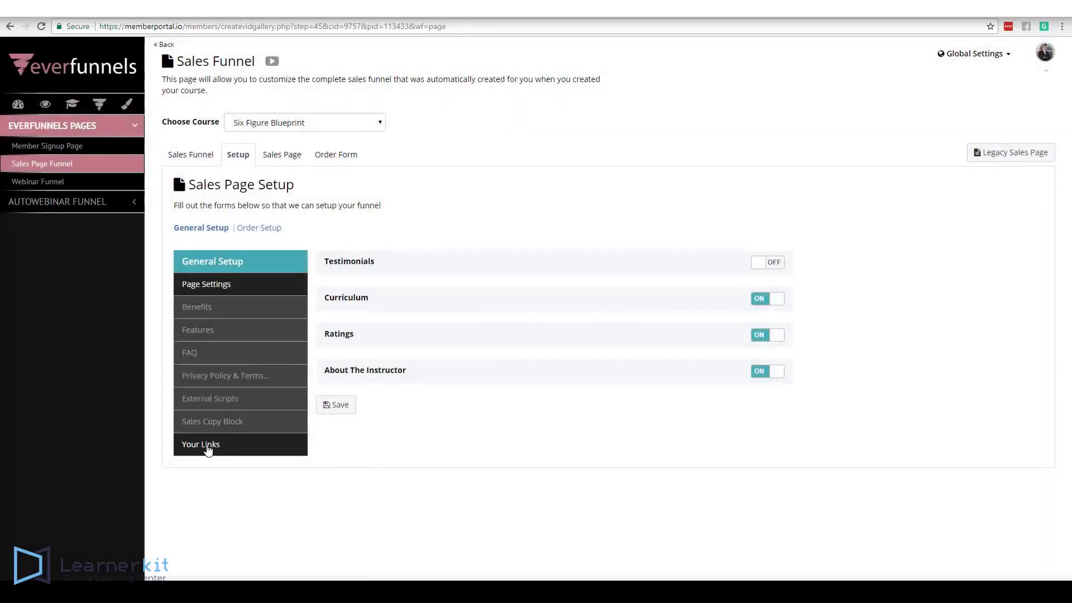
pyautogui.click(210, 445)
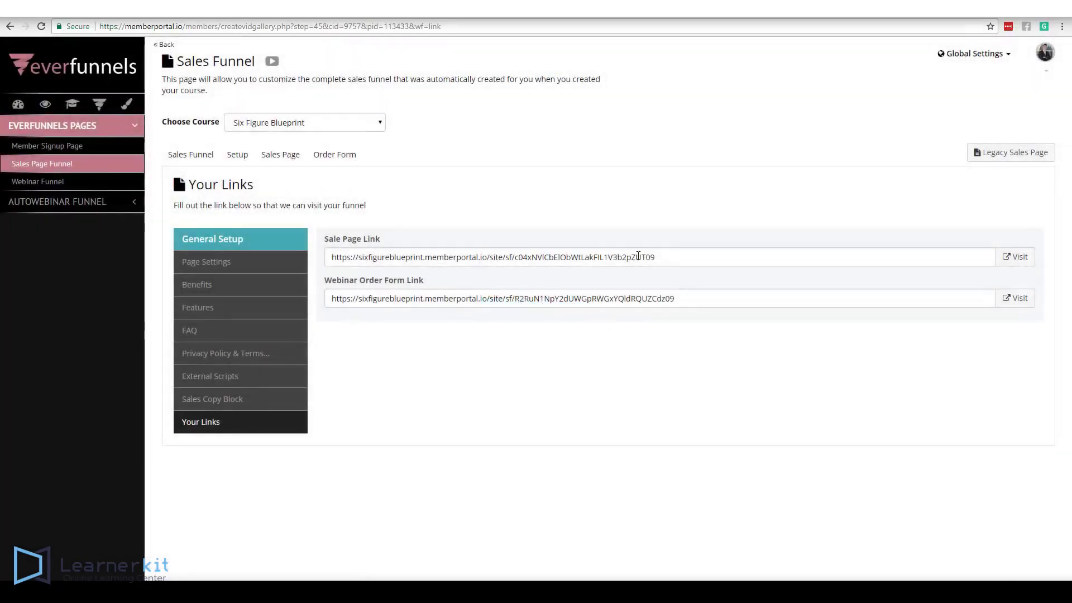
pyautogui.click(540, 259)
pyautogui.click(676, 297)
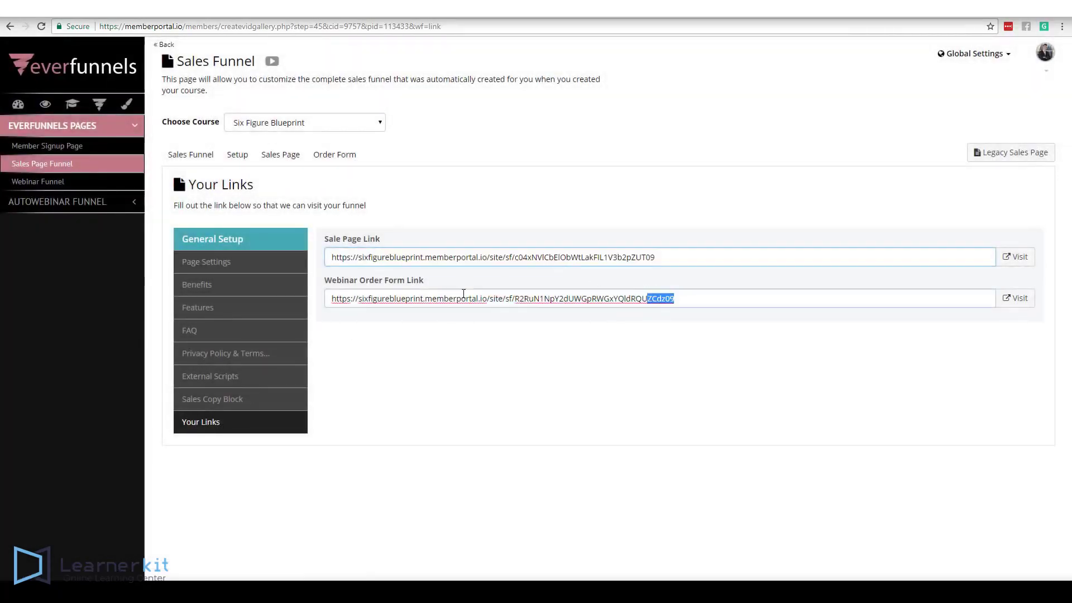
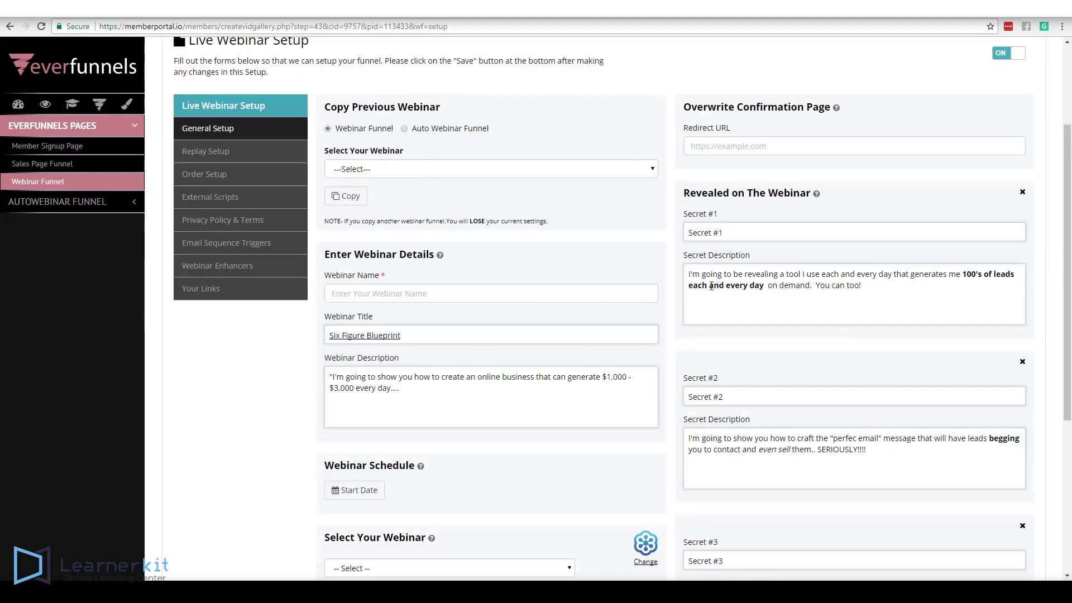
# - Review the webinar name and description fields and the "Revealed on The Webinar" secrets in the Live Webinar Setup
pyautogui.click(426, 299)
pyautogui.click(434, 386)
pyautogui.moveTo(1066, 297); pyautogui.dragTo(1066, 336)
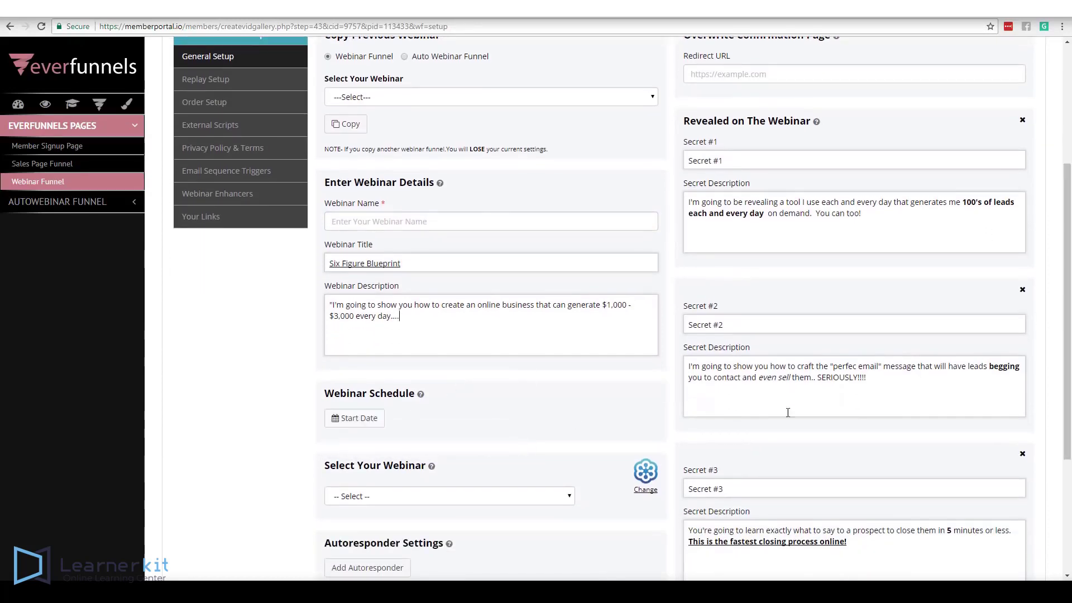
# - Review the webinar selection list, autoresponder and advanced notification settings, and the Hosted By field in the General Setup
pyautogui.moveTo(1066, 375); pyautogui.dragTo(1067, 428)
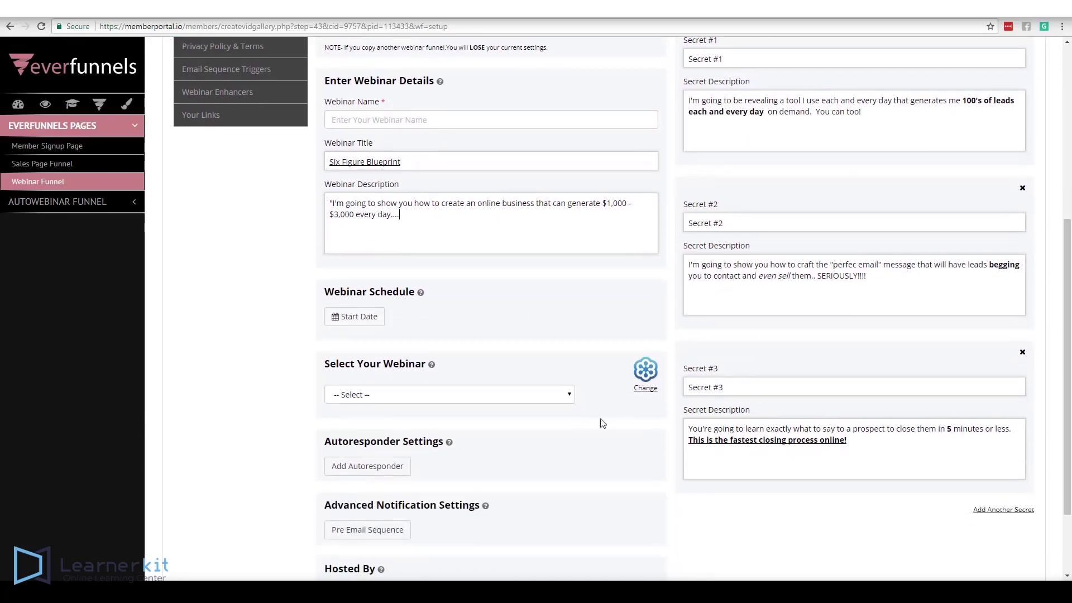
pyautogui.click(569, 398)
pyautogui.click(584, 418)
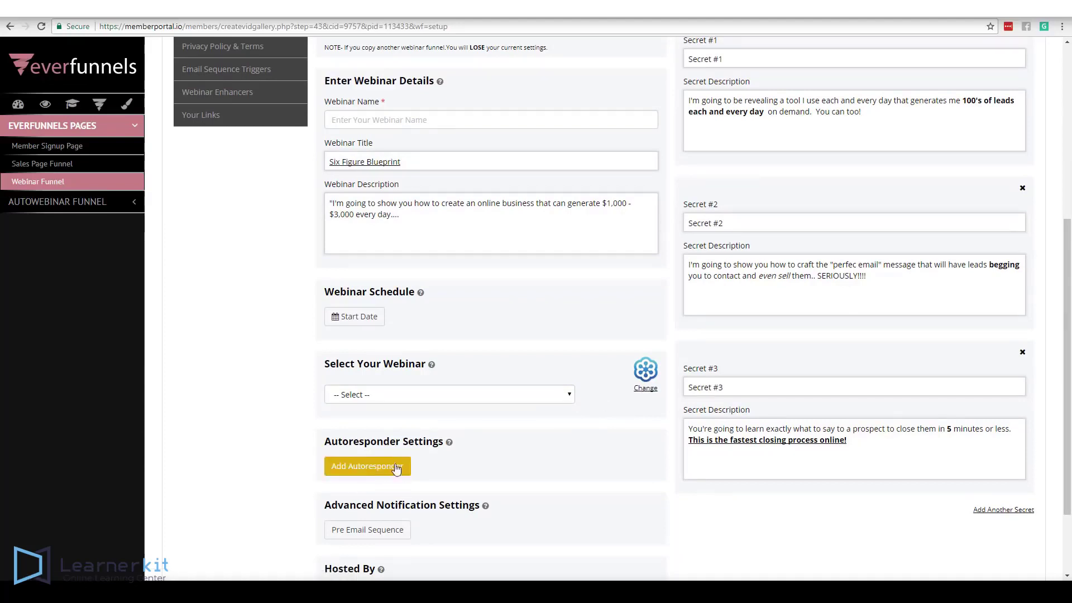
pyautogui.scroll(-2, 508, 398)
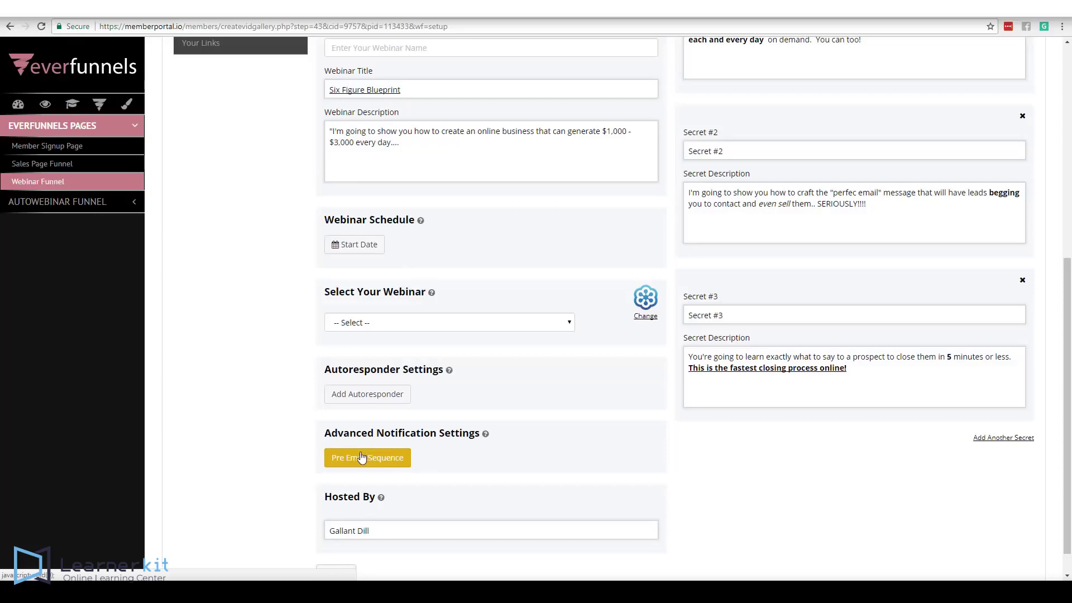
pyautogui.tripleClick(394, 528)
# - Examine the Redirect URL field under Overwrite Confirmation Page and the remaining General Setup sections
pyautogui.moveTo(1066, 360); pyautogui.dragTo(1066, 158)
pyautogui.click(738, 273)
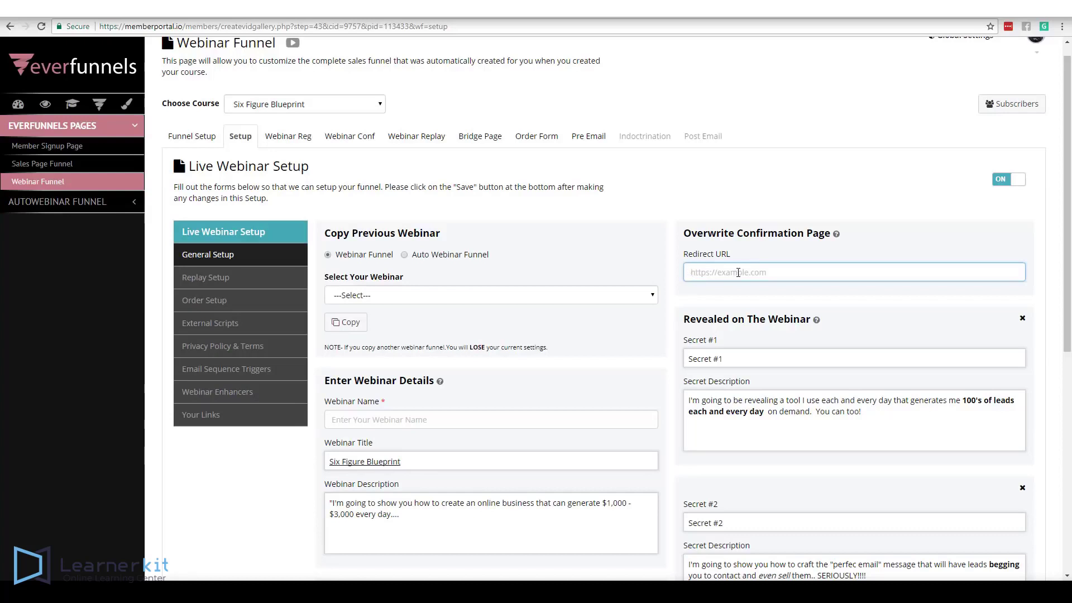
pyautogui.moveTo(1067, 285); pyautogui.dragTo(1043, 489)
pyautogui.scroll(7, 1043, 489)
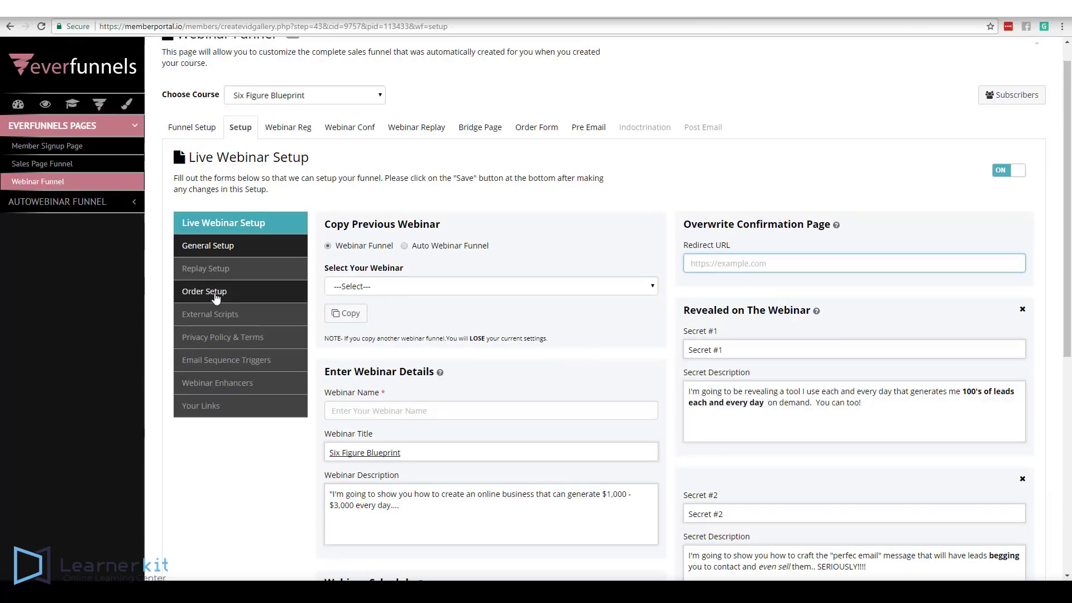
# - Open the webinar's Order Setup and review the order page title, description and the "Here's What You'll Get" items
pyautogui.click(274, 295)
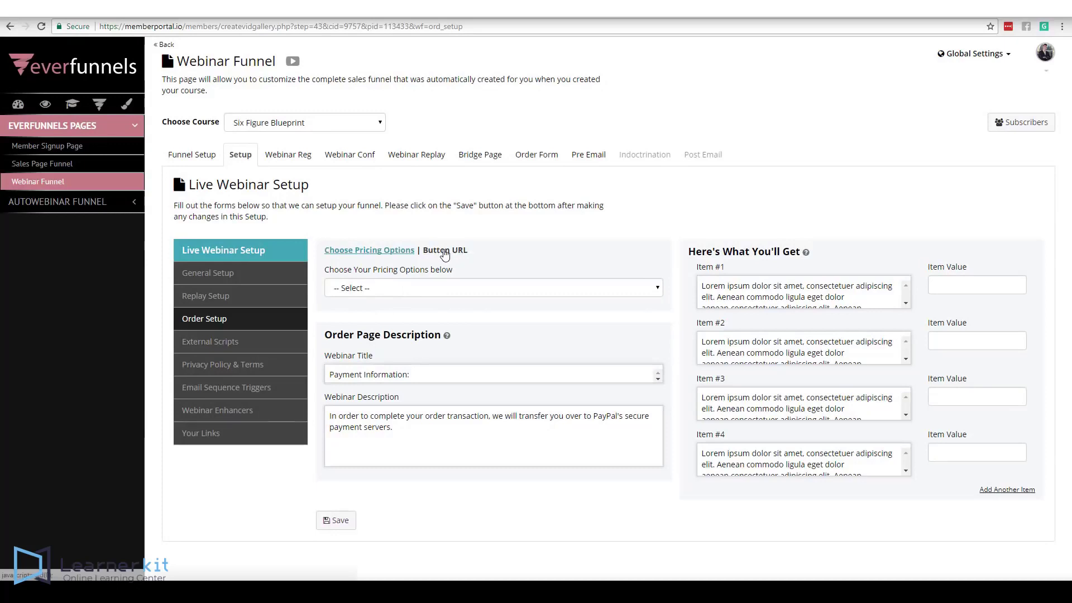
pyautogui.moveTo(416, 373); pyautogui.dragTo(286, 385)
pyautogui.moveTo(394, 428); pyautogui.dragTo(290, 410)
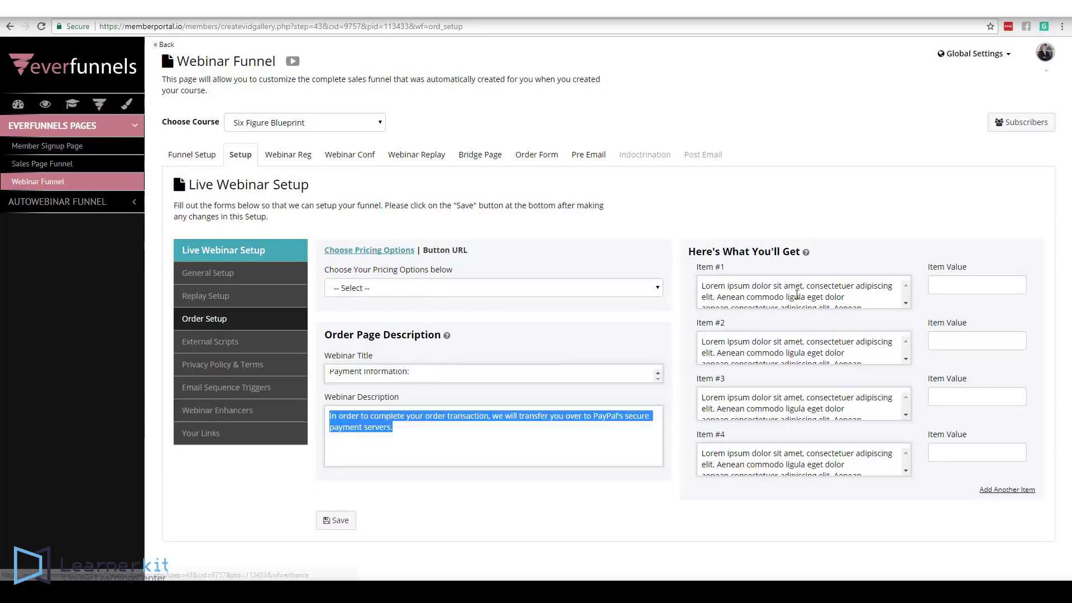
pyautogui.click(791, 286)
pyautogui.moveTo(704, 285); pyautogui.dragTo(850, 335)
pyautogui.moveTo(702, 341); pyautogui.dragTo(869, 378)
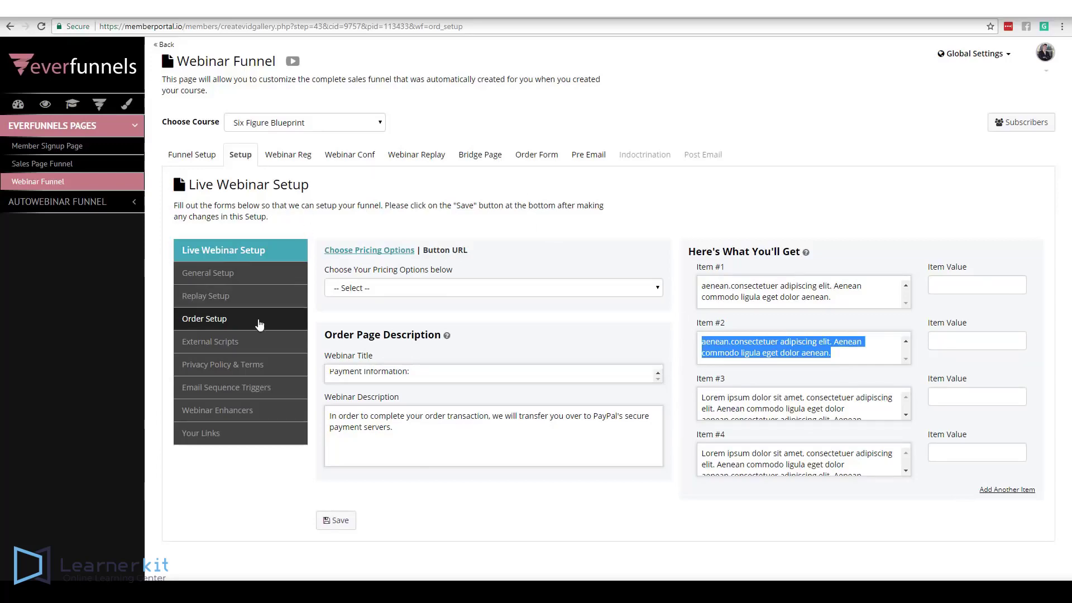
# - Review the External Scripts pixel fields and the Privacy Policy editor, leaving both unchanged
pyautogui.click(235, 344)
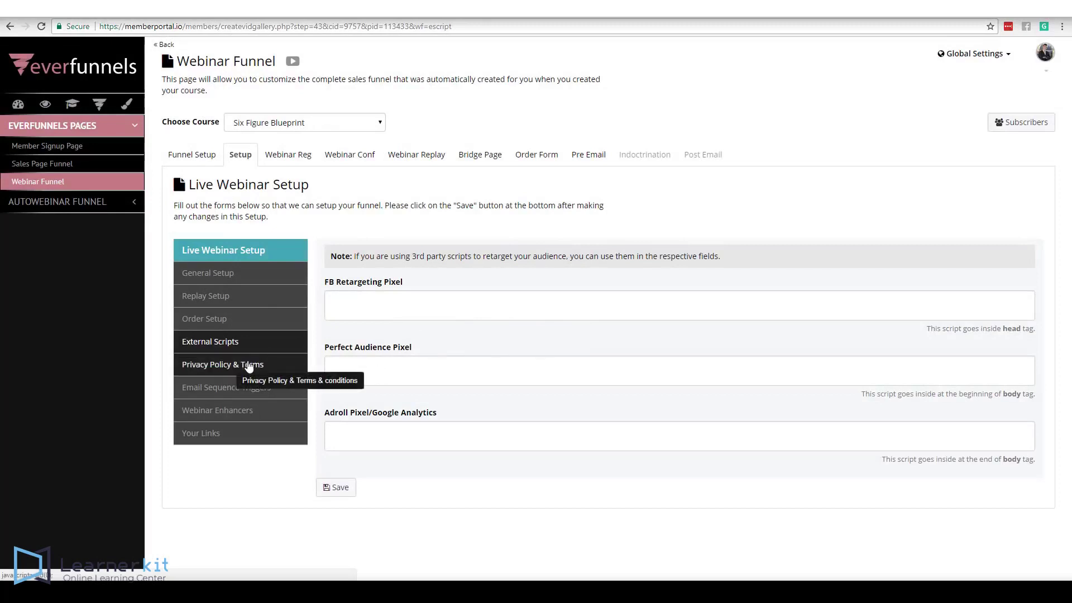
pyautogui.click(270, 365)
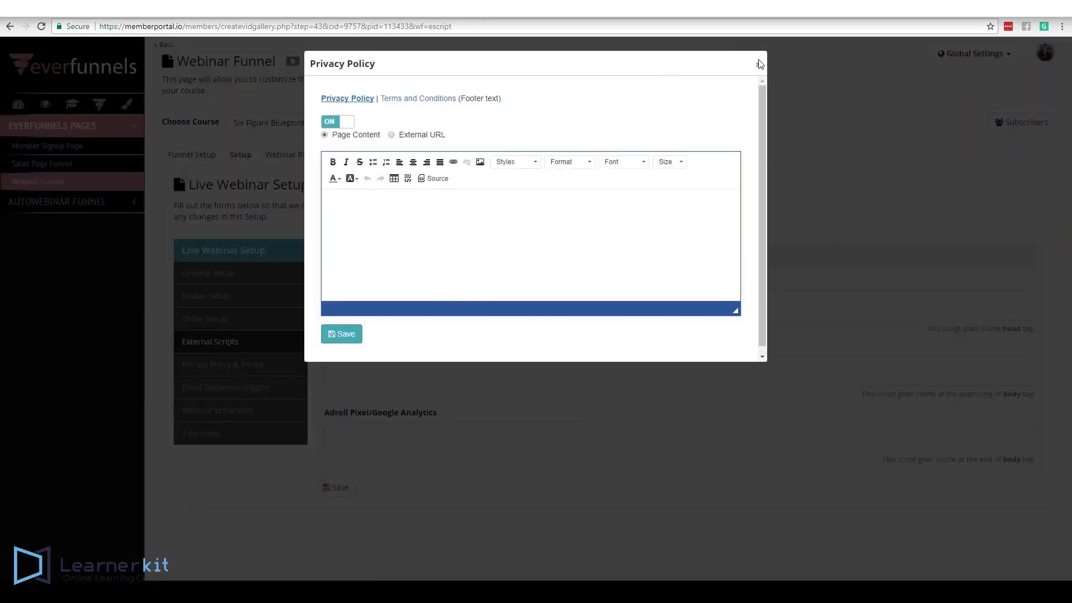
pyautogui.click(760, 64)
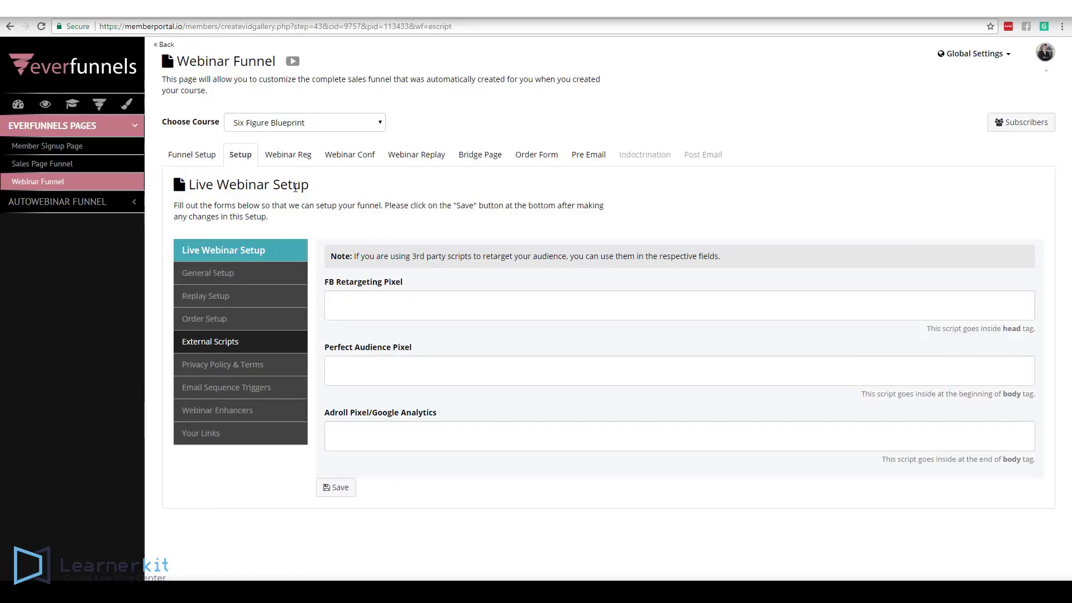
# - Open the Webinar Reg live editor and examine its editable headline, subheadline, schedule and secrets sections
pyautogui.click(288, 154)
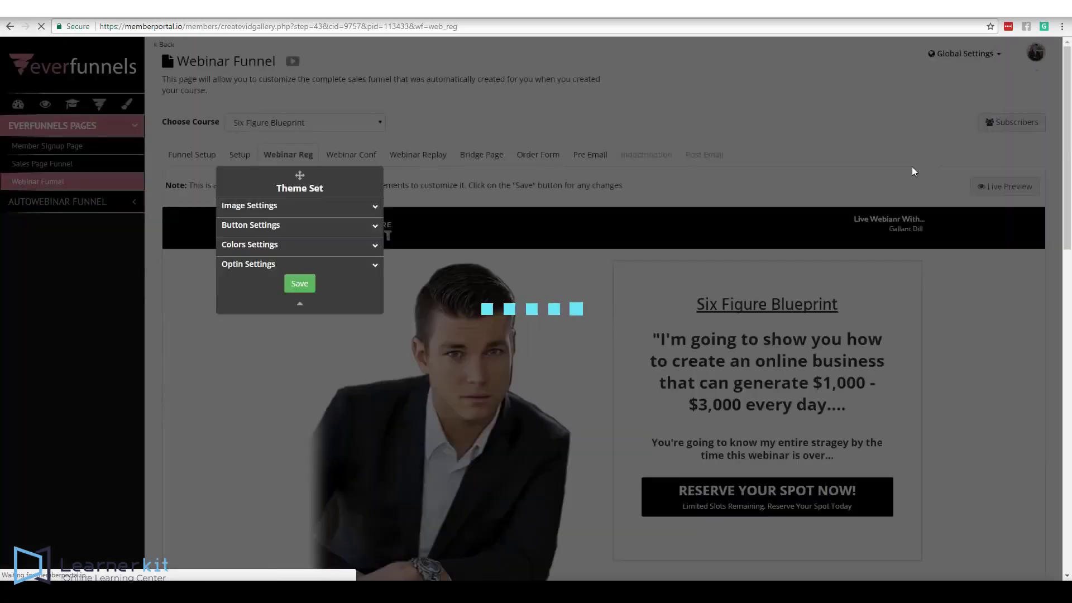
pyautogui.scroll(-6, 1037, 216)
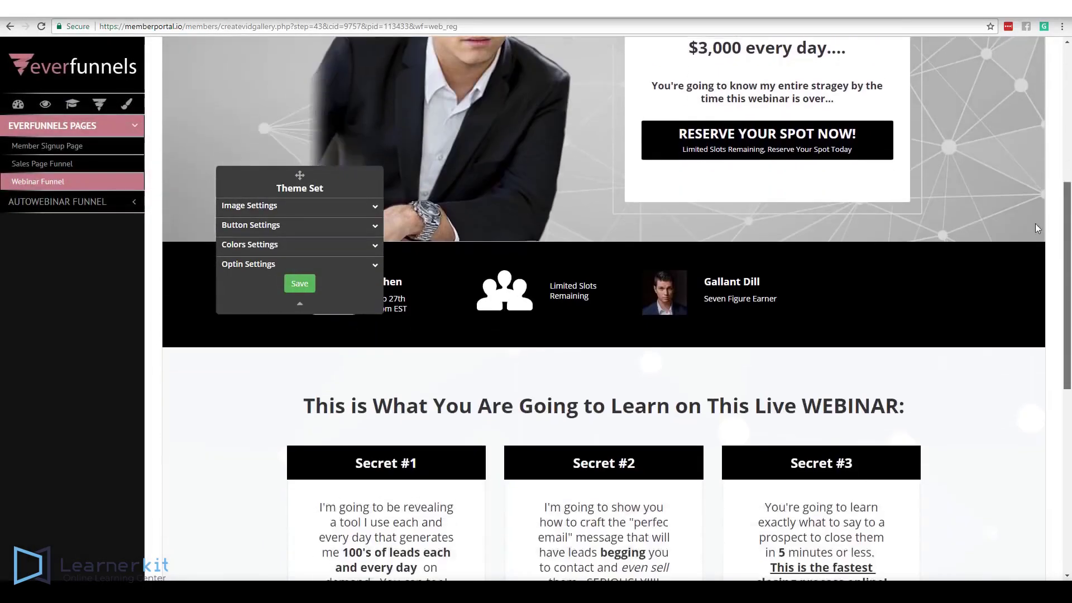
pyautogui.scroll(-2, 1037, 216)
pyautogui.scroll(7, 1034, 203)
pyautogui.click(770, 246)
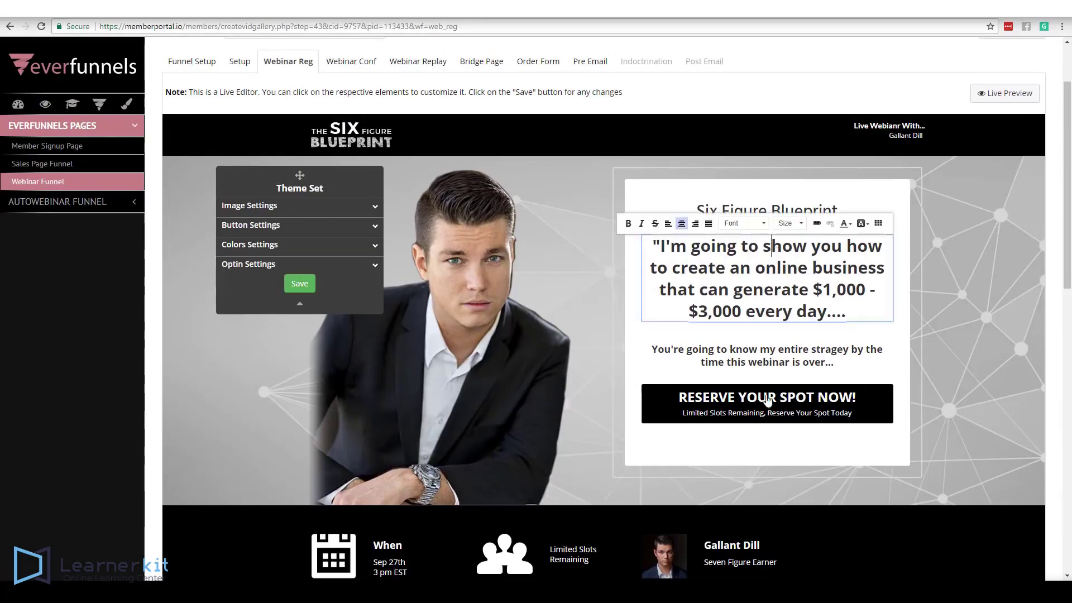
pyautogui.click(770, 362)
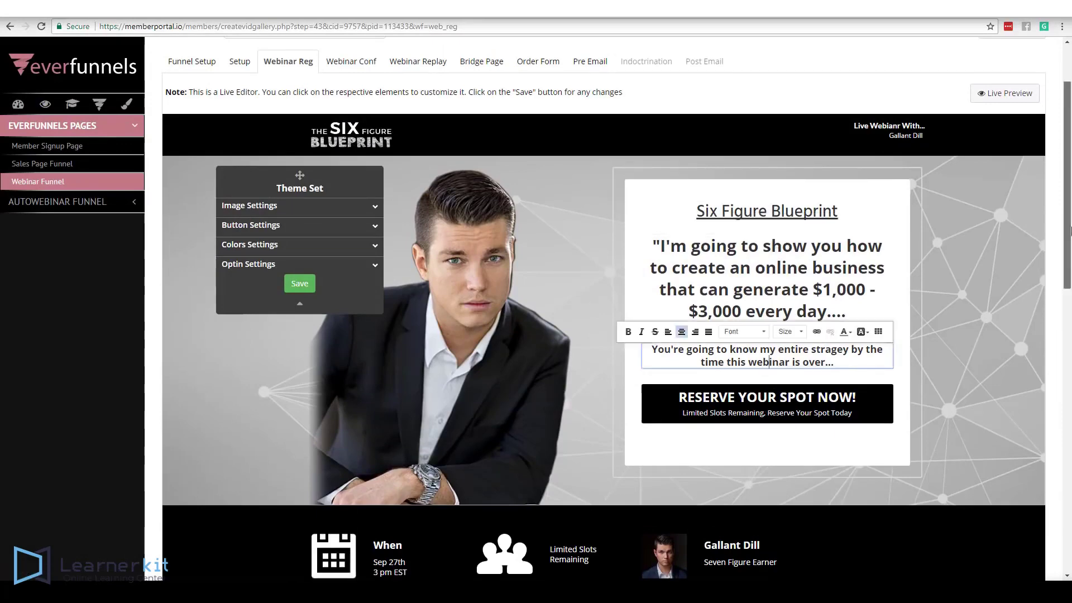
pyautogui.scroll(-3, 1071, 228)
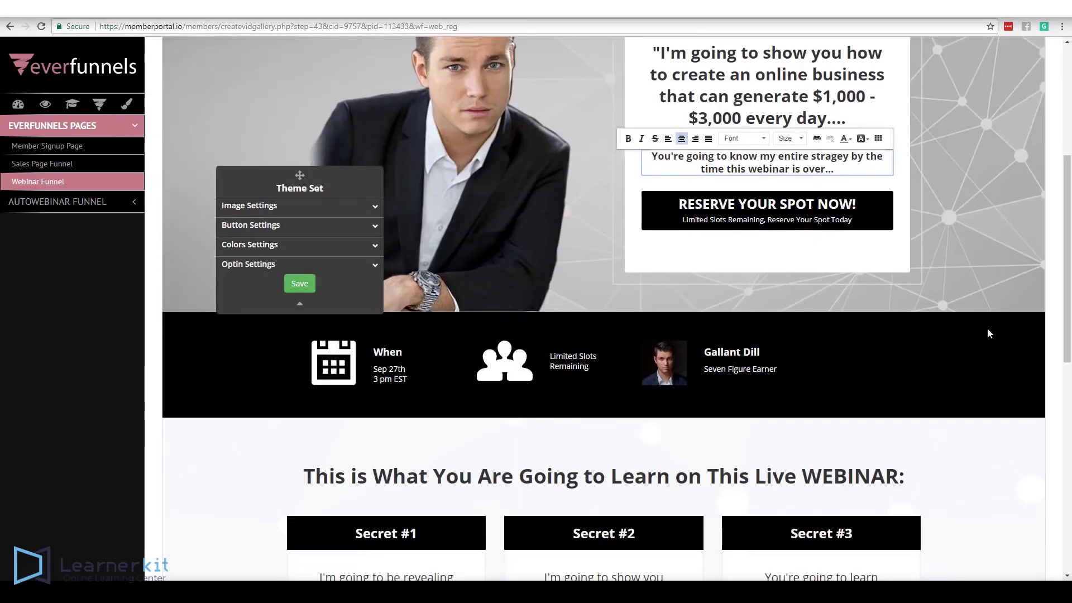
pyautogui.moveTo(1063, 290); pyautogui.dragTo(1063, 182)
pyautogui.moveTo(294, 178); pyautogui.dragTo(185, 235)
# - Open the Webinar Conf live editor and review the confirmation message, thank-you video, countdown and social links
pyautogui.click(351, 155)
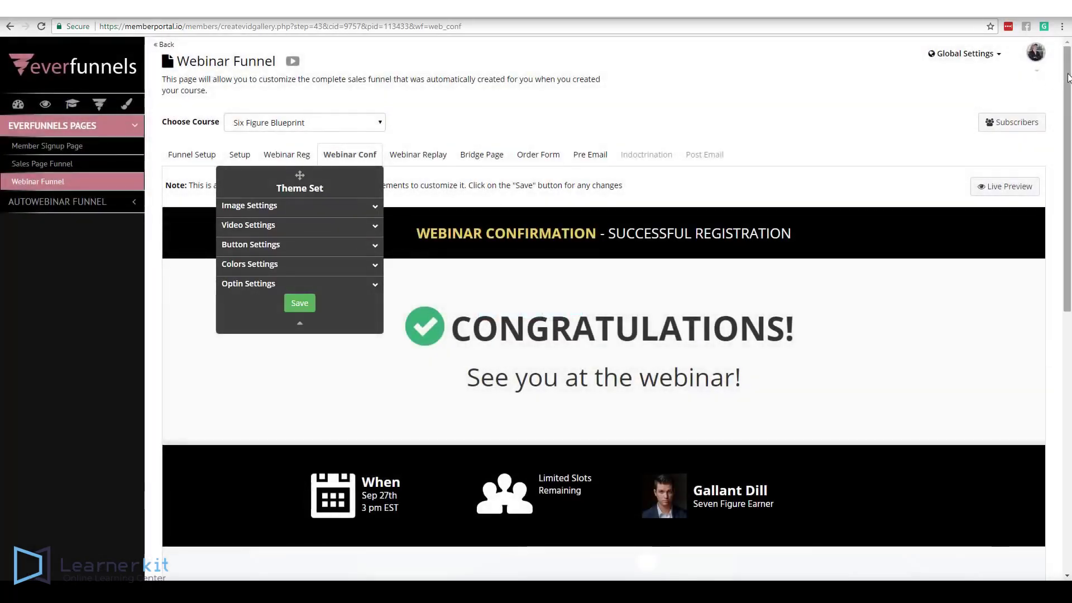
pyautogui.moveTo(1066, 83); pyautogui.dragTo(1033, 200)
pyautogui.scroll(-4, 893, 217)
pyautogui.scroll(1, 778, 233)
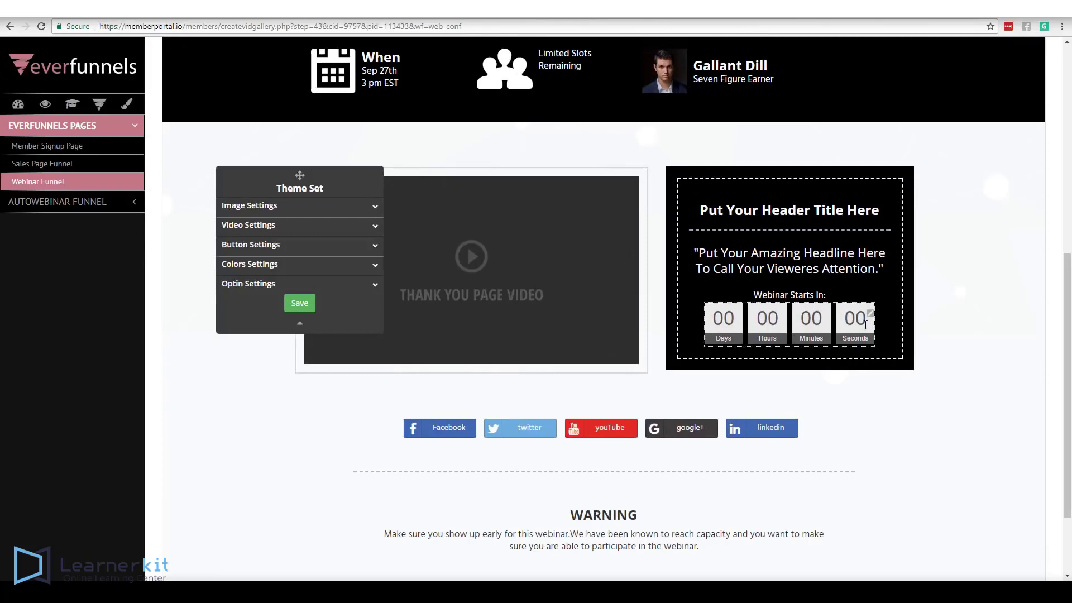
# - Look at the confirmation page's Video Settings and its Add New Video dialog, then close the dialog without adding a video
pyautogui.click(250, 225)
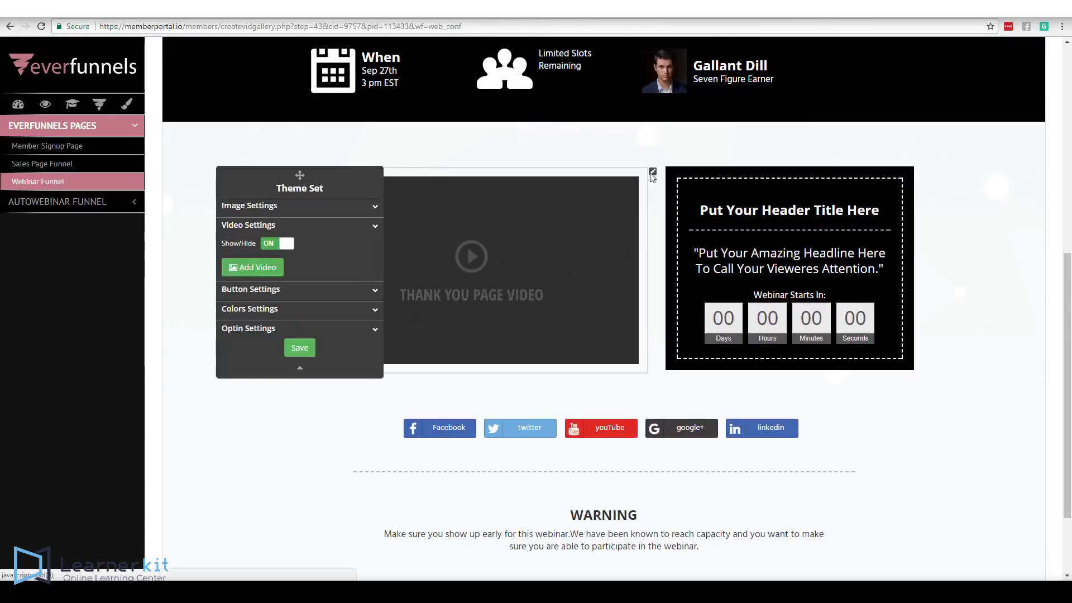
pyautogui.click(249, 264)
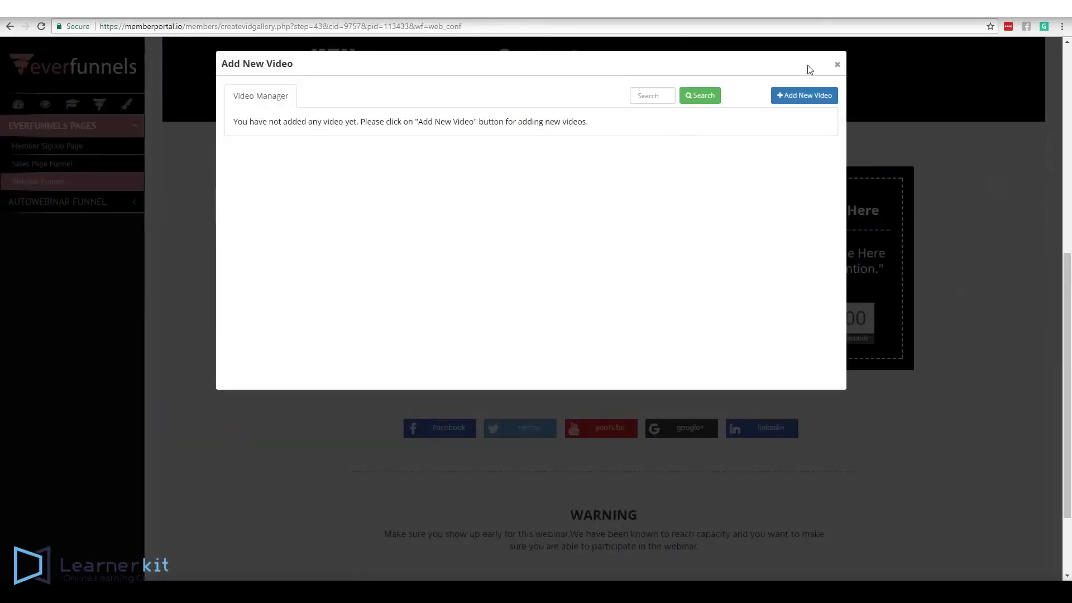
pyautogui.click(837, 66)
pyautogui.moveTo(1062, 373); pyautogui.dragTo(1067, 159)
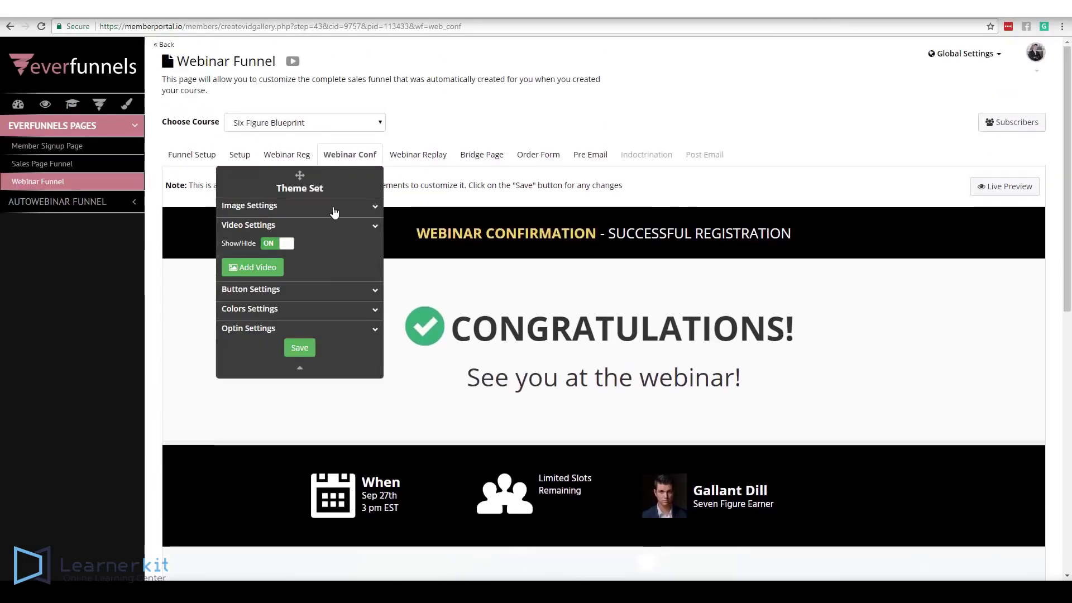
# - Open the Webinar Replay live editor and examine the replay video area and the editable subheadline
pyautogui.click(426, 158)
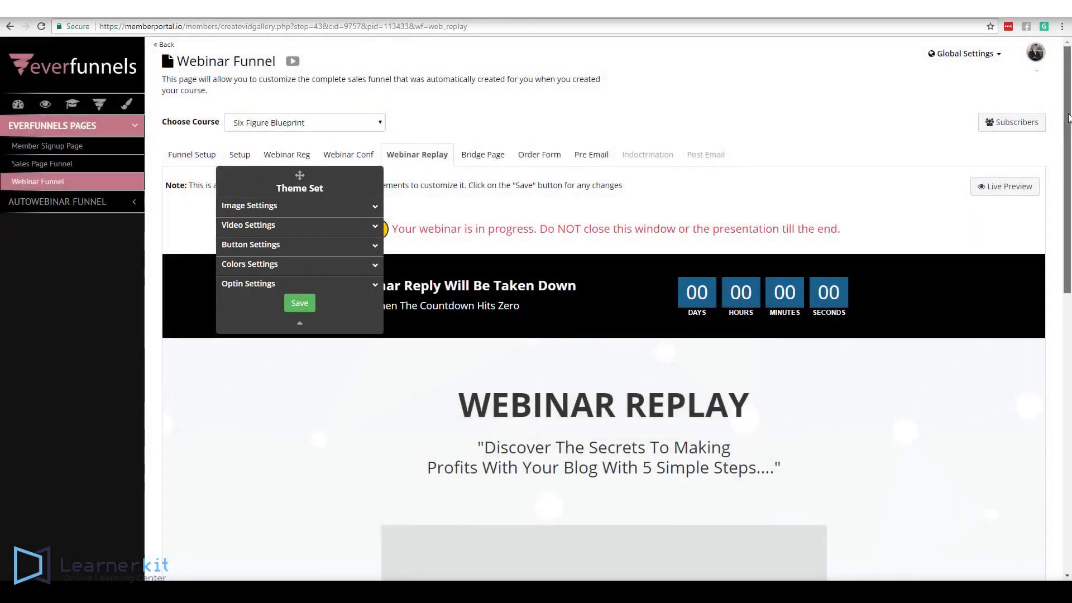
pyautogui.scroll(-7, 1062, 293)
pyautogui.scroll(-3, 1055, 334)
pyautogui.scroll(7, 1043, 203)
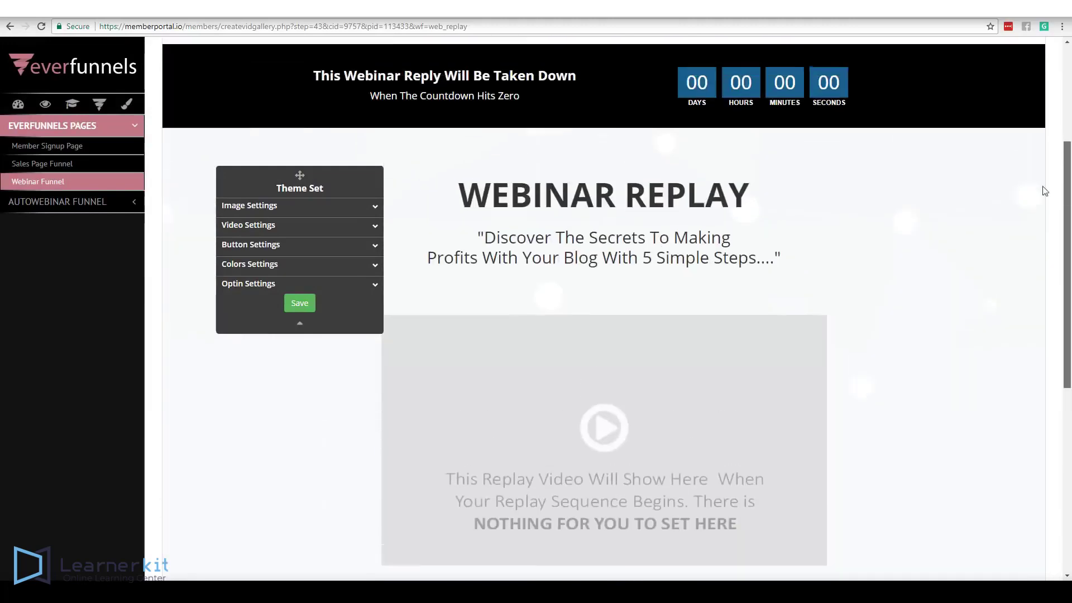
pyautogui.click(685, 299)
pyautogui.click(657, 357)
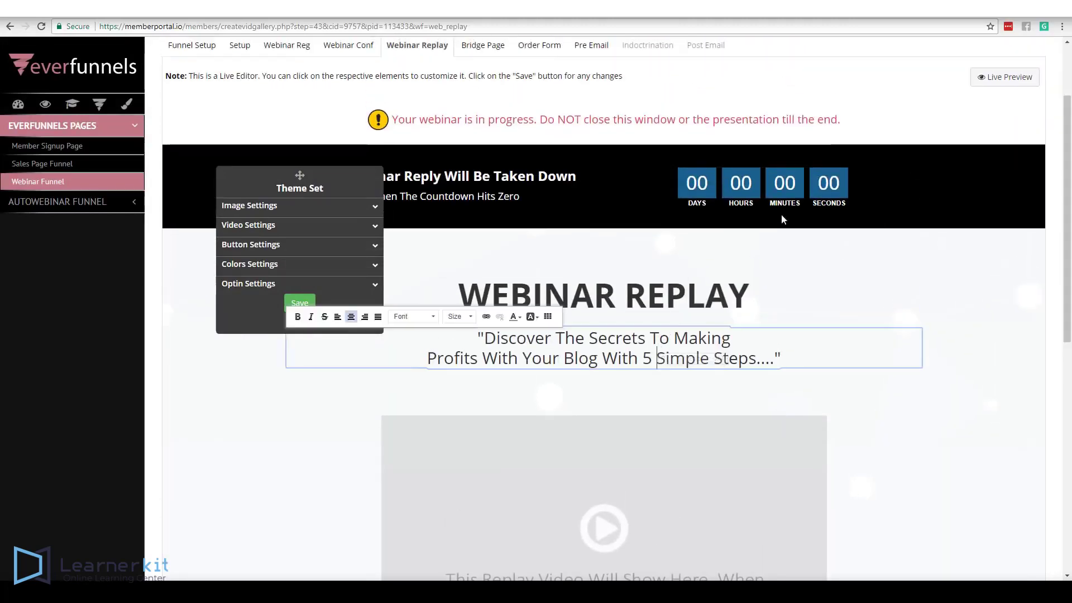
# - Inspect the replay countdown's Timer Settings, including the timer color picker, and close them without changes
pyautogui.click(916, 176)
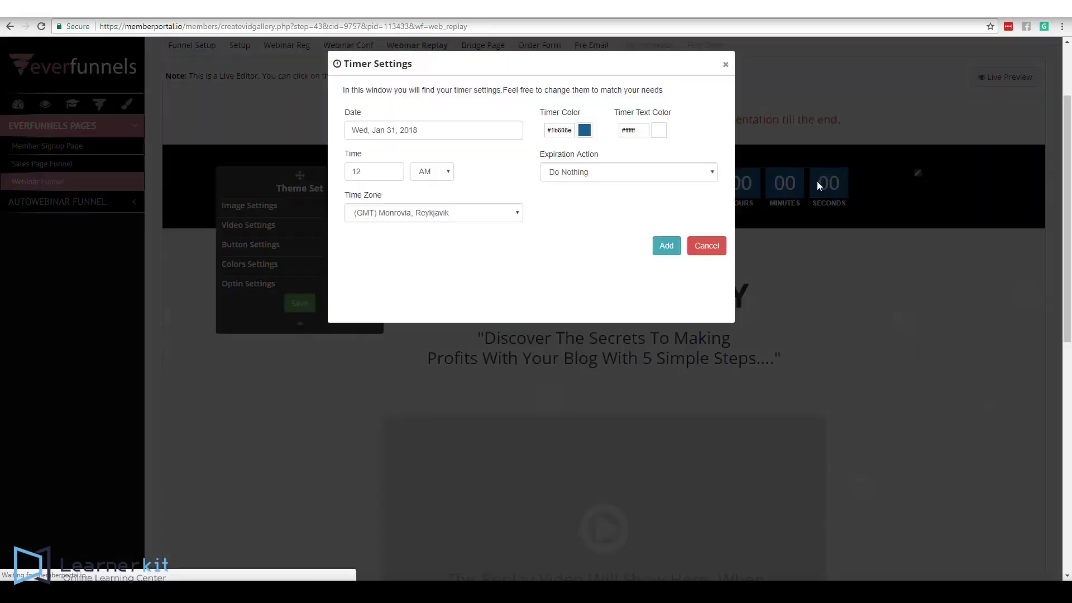
pyautogui.click(583, 130)
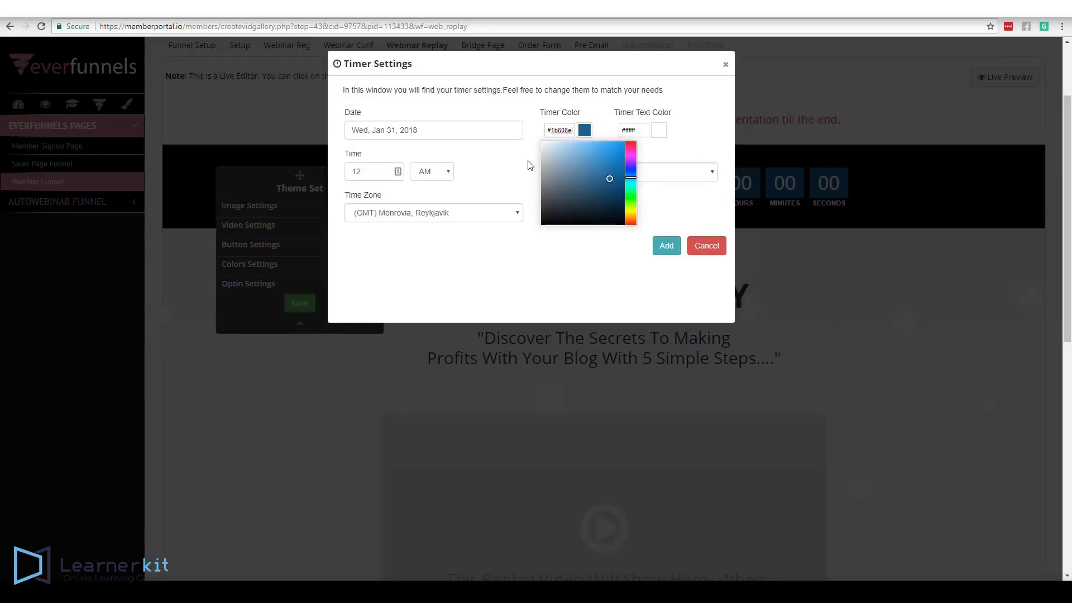
pyautogui.click(535, 288)
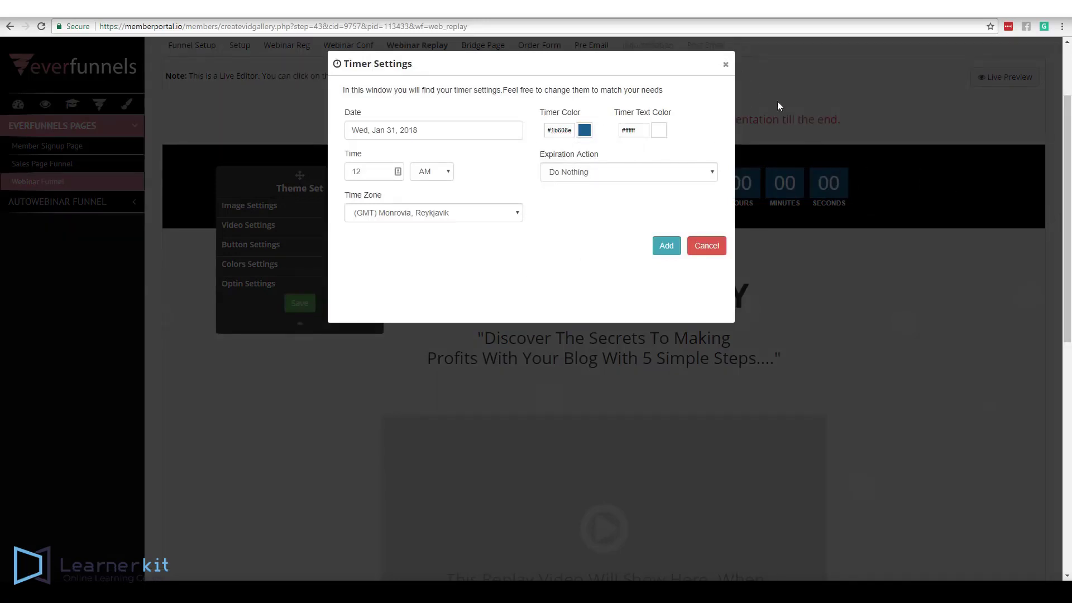
pyautogui.click(725, 65)
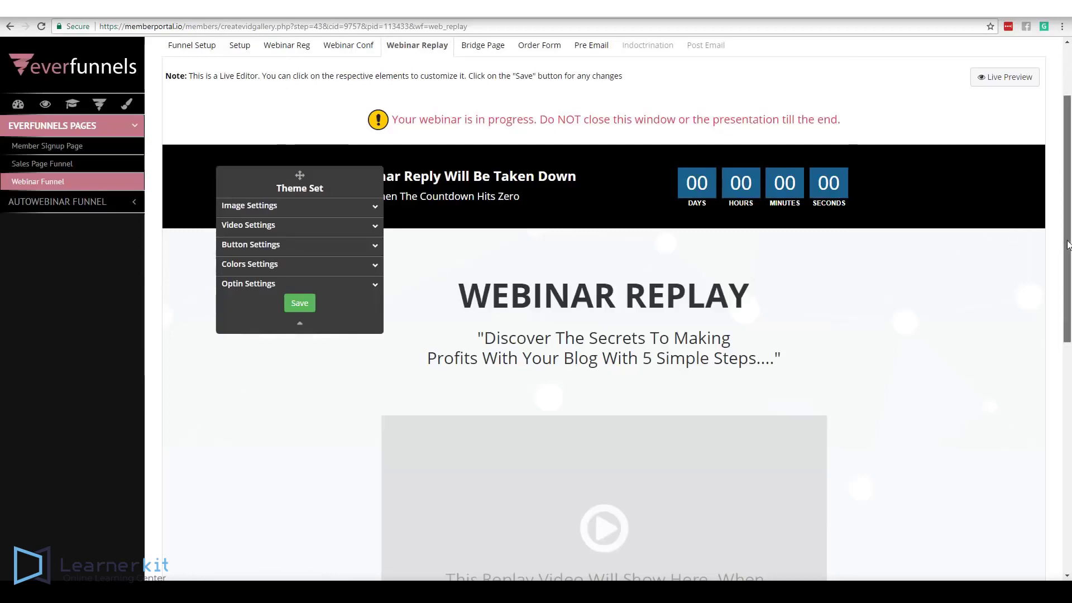
pyautogui.scroll(2, 1068, 143)
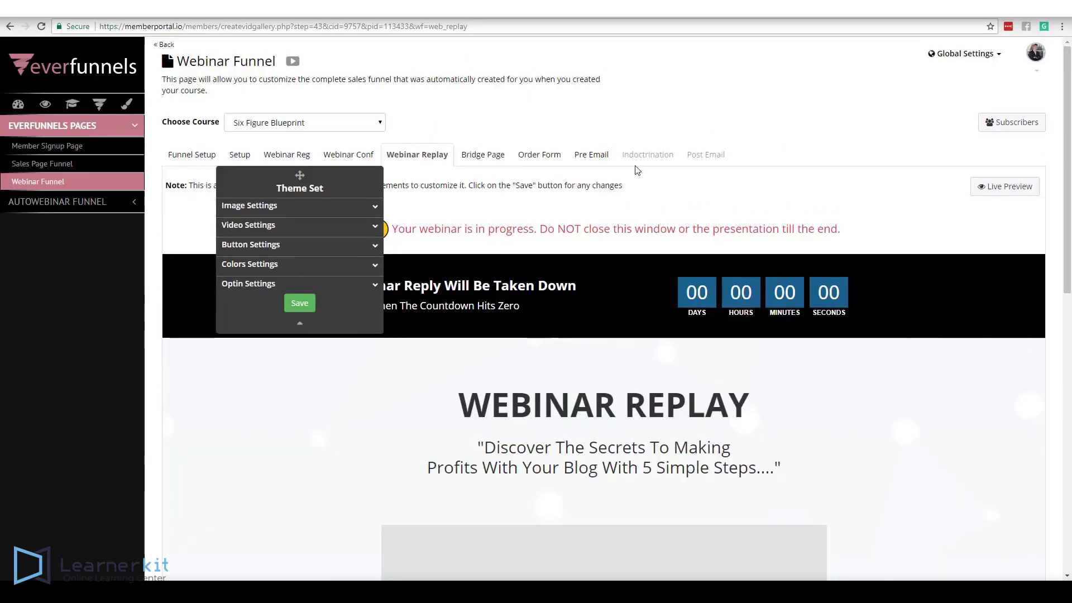
# - Open the Bridge Page live editor and review its headlines, video placeholder and countdown area
pyautogui.click(492, 155)
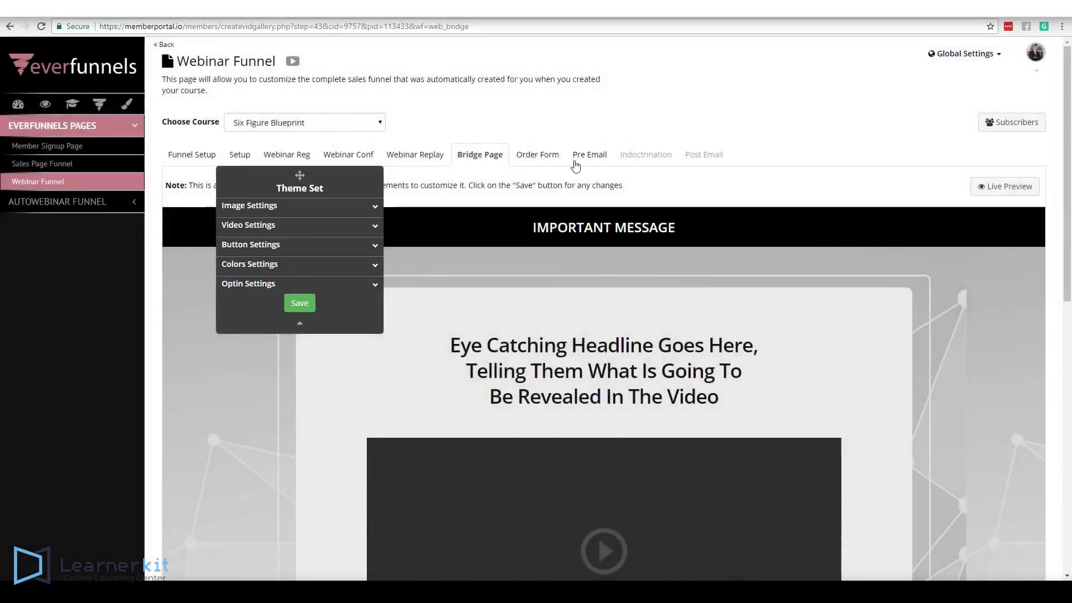
pyautogui.moveTo(1065, 102); pyautogui.dragTo(1058, 164)
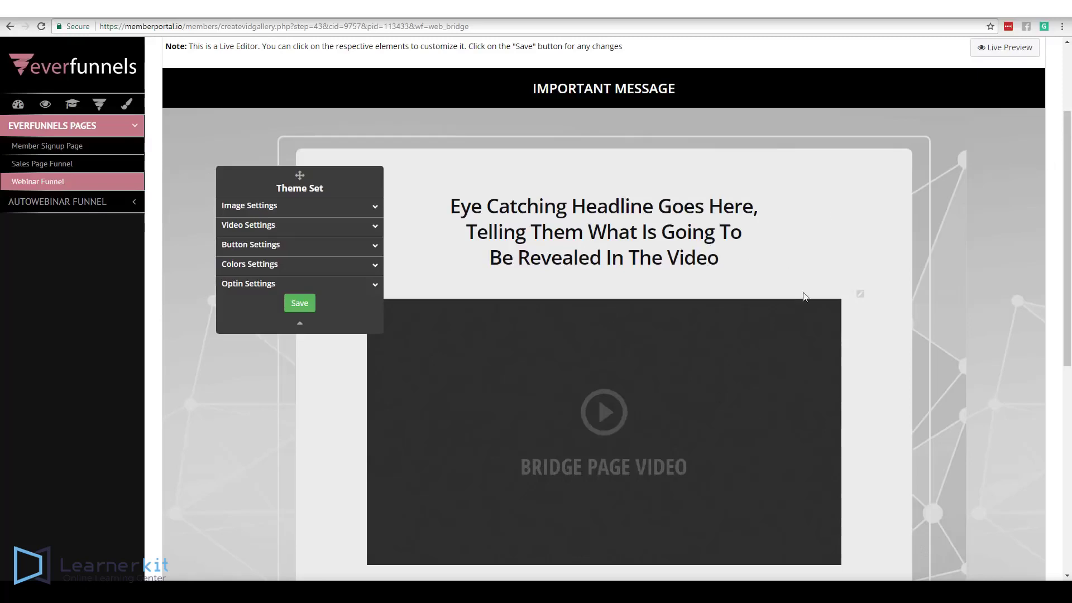
pyautogui.scroll(-1, 1067, 276)
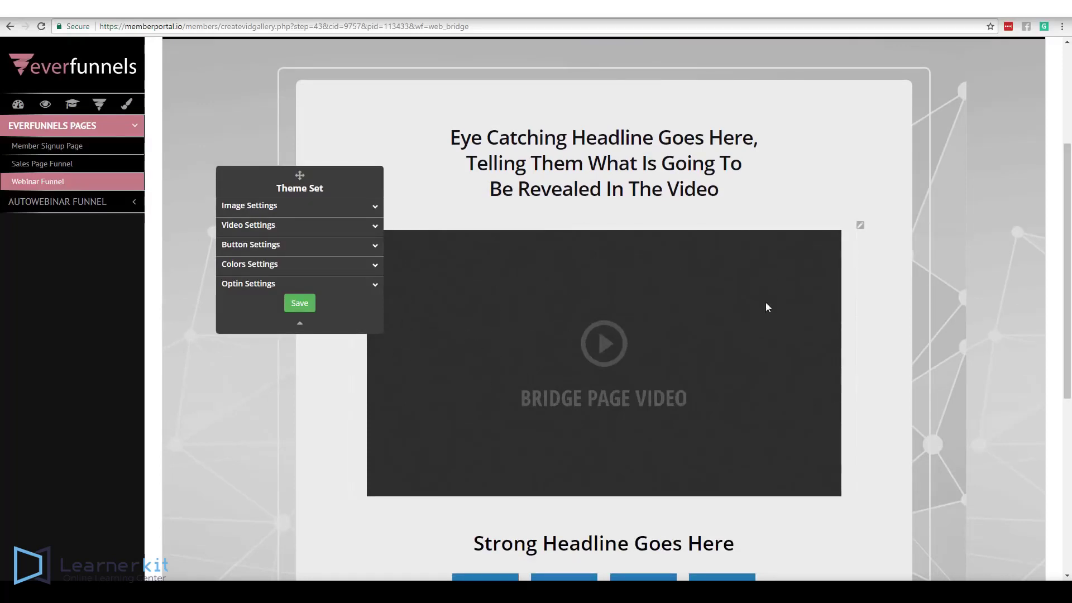
pyautogui.scroll(-4, 1064, 279)
pyautogui.scroll(6, 1058, 210)
pyautogui.scroll(1, 1059, 210)
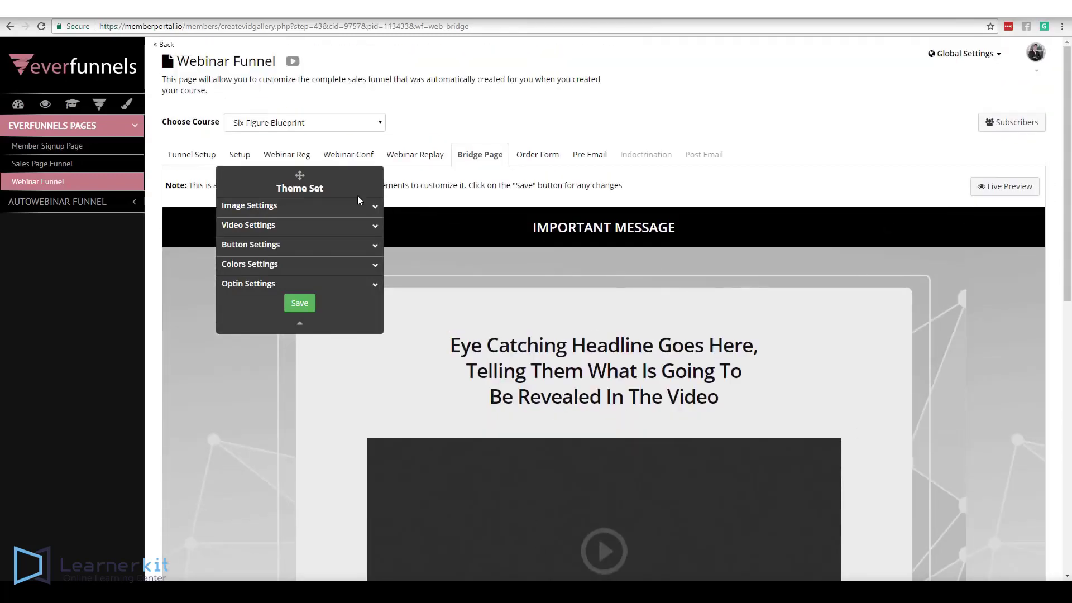
# - Open the webinar funnel's Order Form live editor, examine its editable payment bullet texts, and move the Theme Set box off the form
pyautogui.click(533, 155)
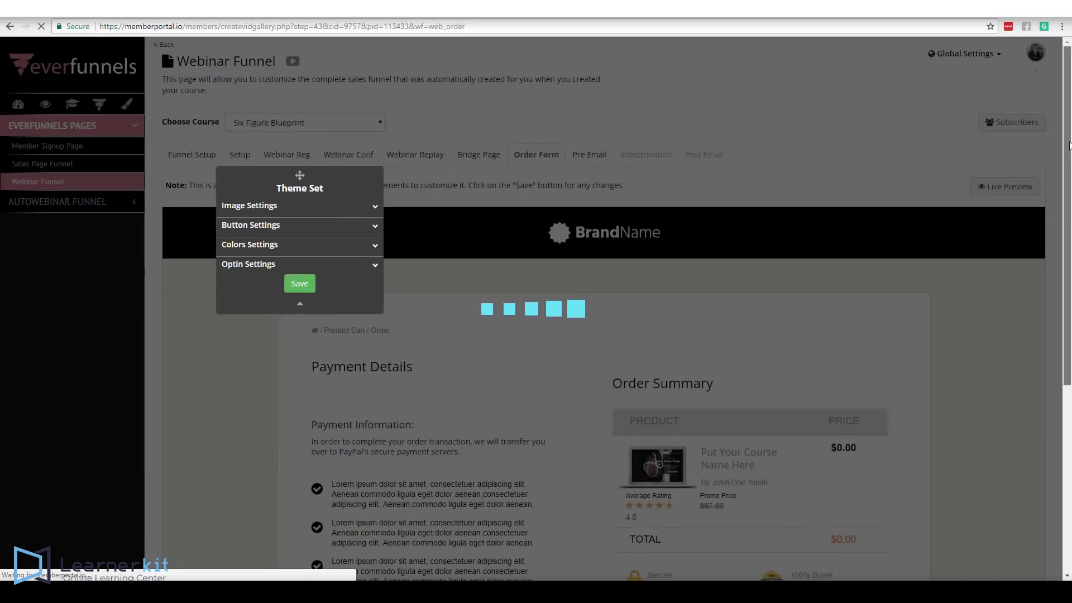
pyautogui.moveTo(1068, 148); pyautogui.dragTo(1068, 171)
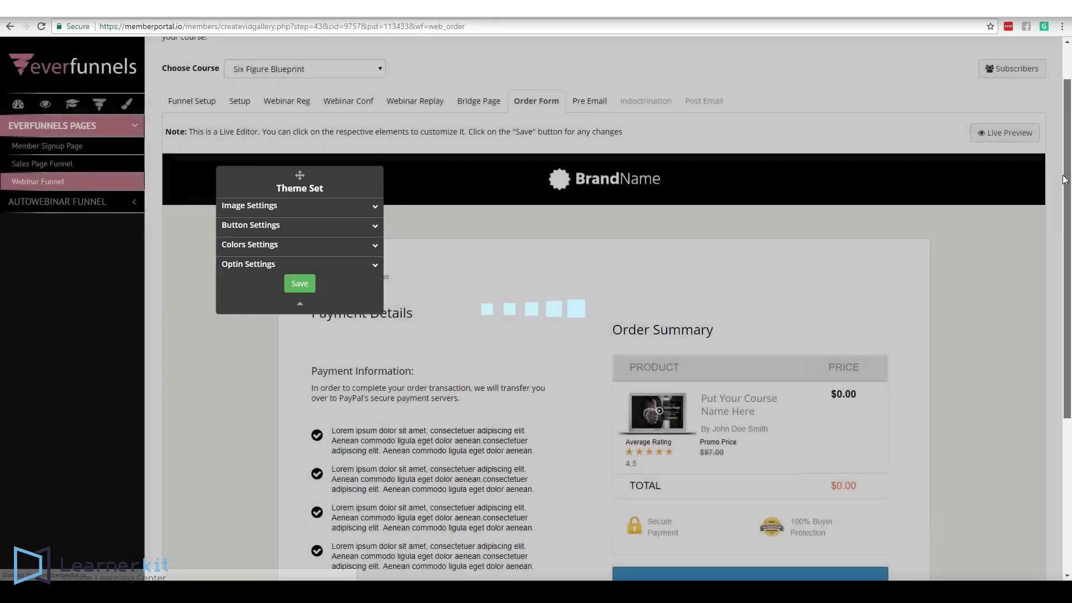
pyautogui.scroll(-1, 814, 316)
pyautogui.click(469, 392)
pyautogui.click(461, 431)
pyautogui.click(456, 470)
pyautogui.click(456, 508)
pyautogui.click(456, 392)
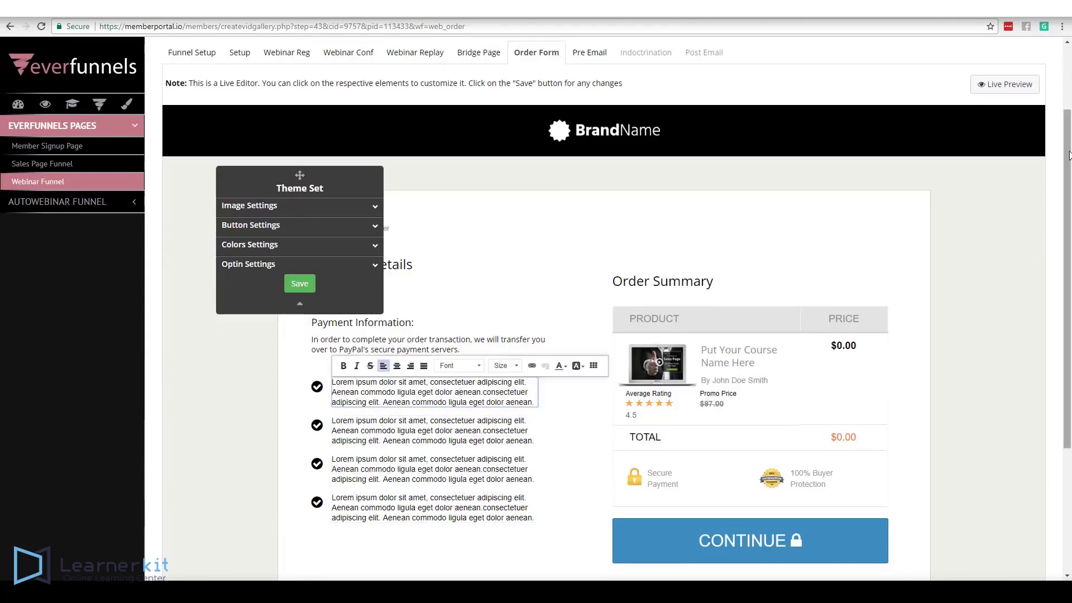
pyautogui.scroll(2, 1068, 172)
pyautogui.moveTo(311, 176); pyautogui.dragTo(844, 87)
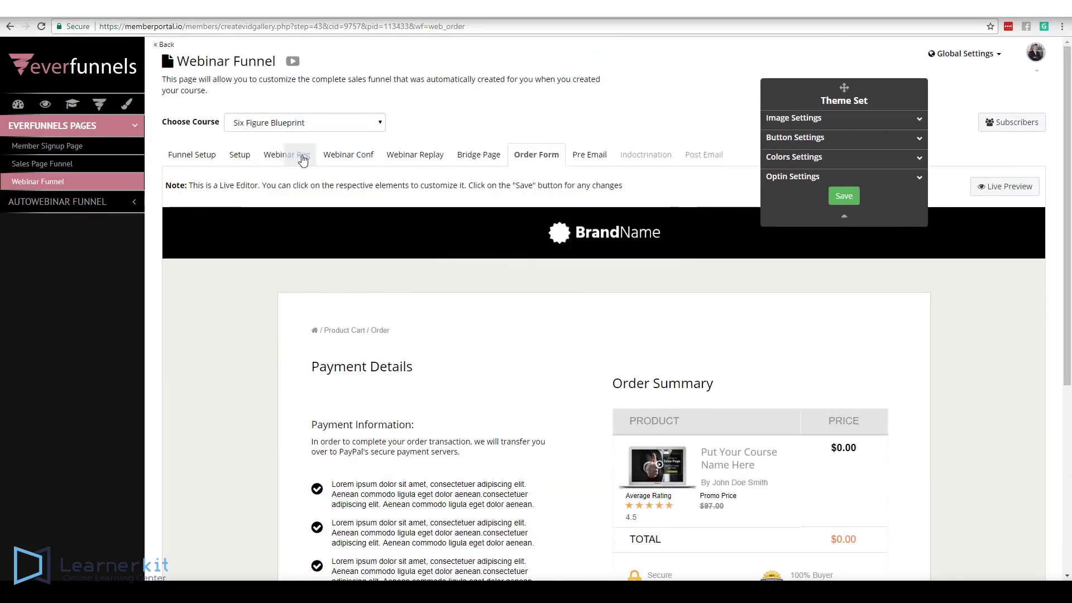
# - Open Your Links in the webinar setup and go through the registration, confirmation, replay, order form and bridge page links
pyautogui.click(249, 160)
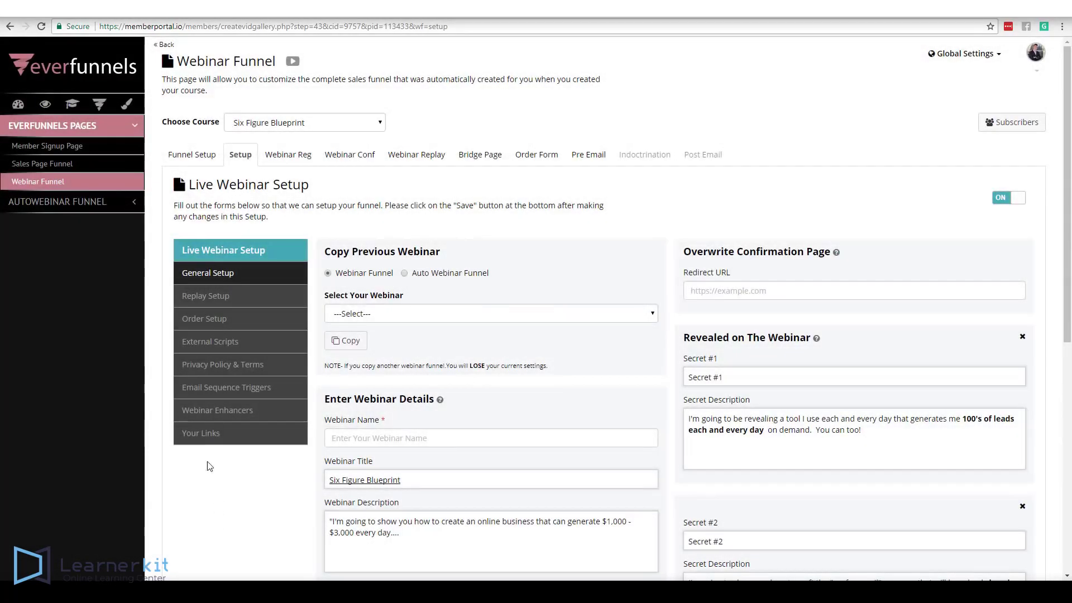
pyautogui.click(207, 433)
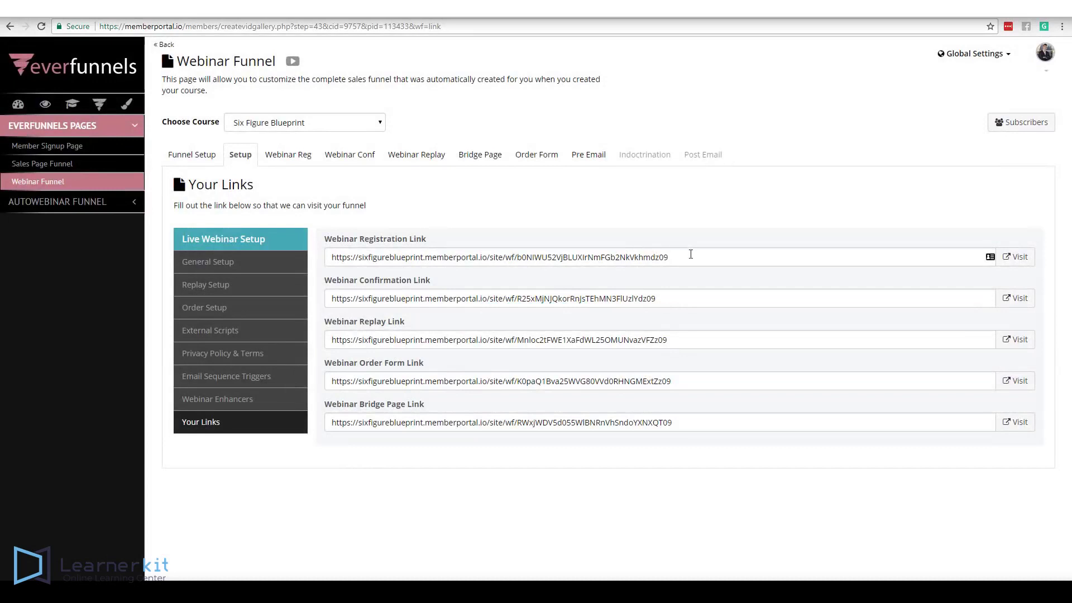
pyautogui.moveTo(691, 254); pyautogui.dragTo(323, 256)
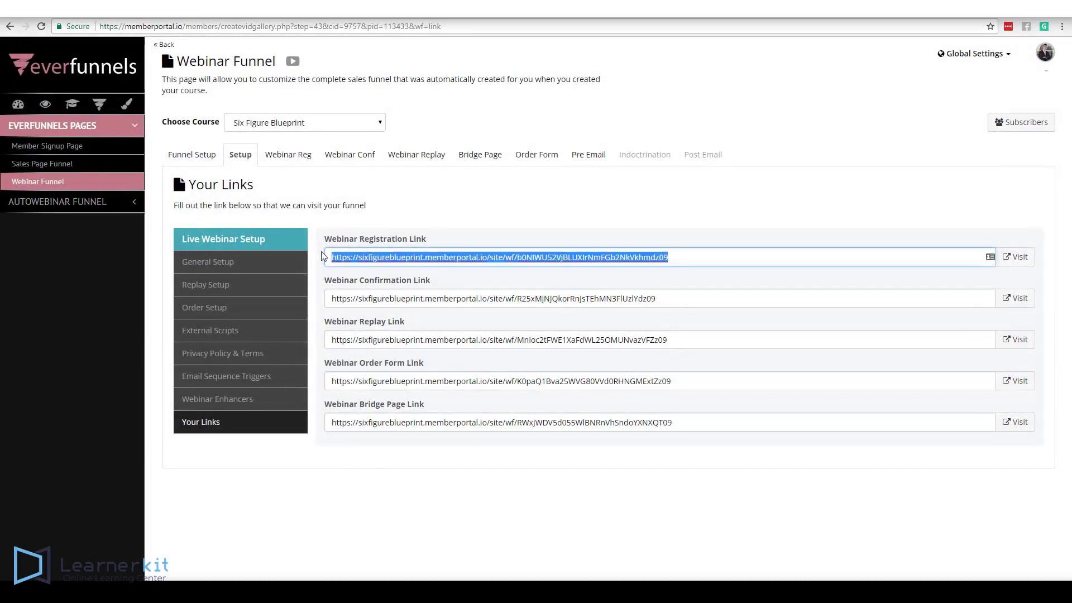
pyautogui.moveTo(657, 298); pyautogui.dragTo(534, 296)
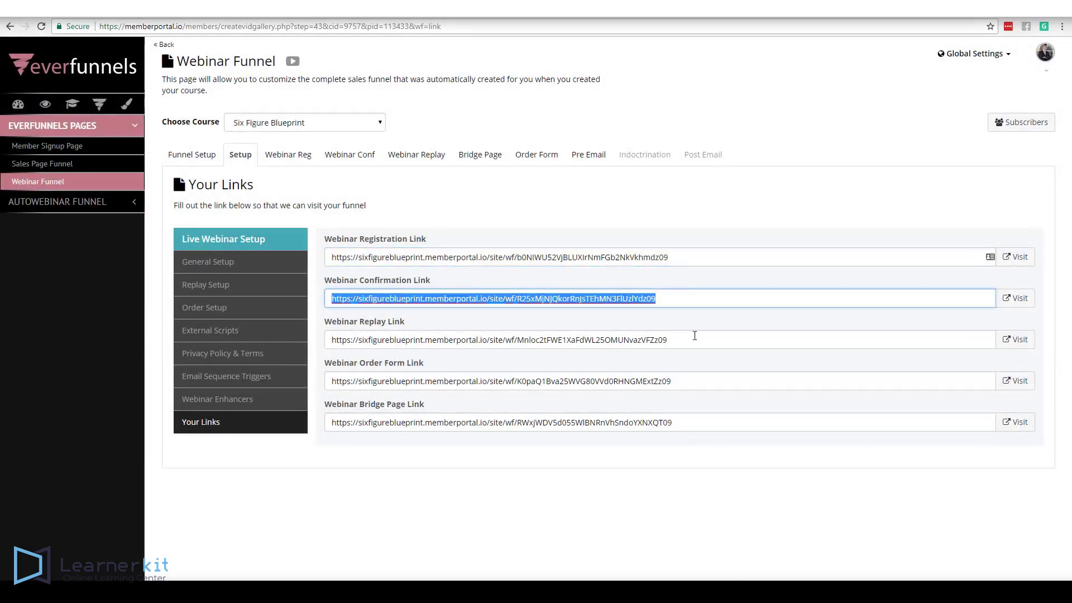
pyautogui.click(694, 338)
pyautogui.moveTo(672, 382); pyautogui.dragTo(329, 381)
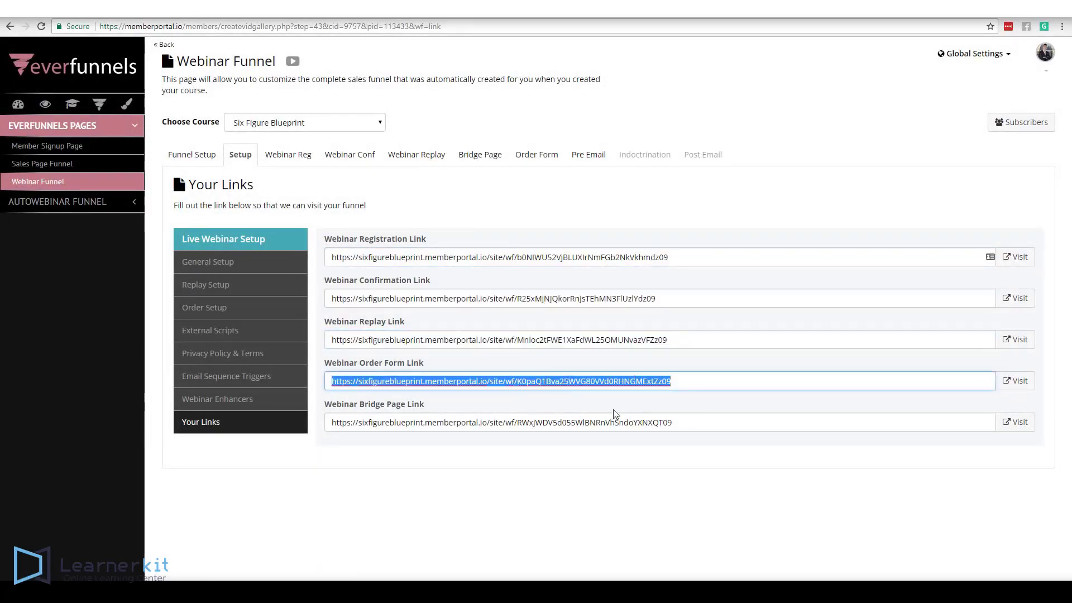
pyautogui.moveTo(680, 422); pyautogui.dragTo(294, 425)
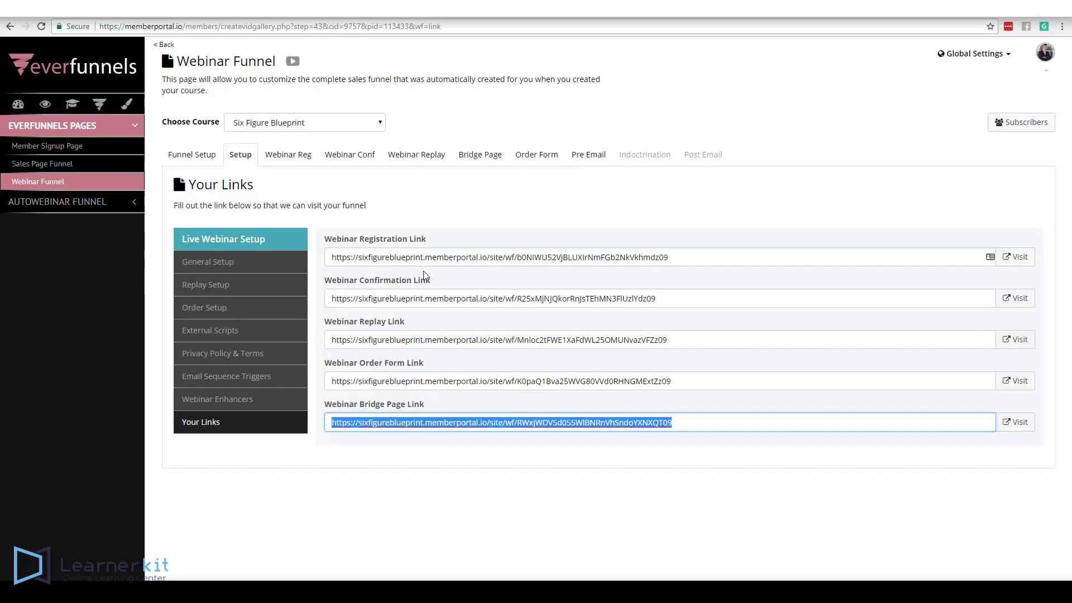
# - Open Replay Setup, view the Post Email Sequence autoresponder list, and close it without selecting a list
pyautogui.click(208, 286)
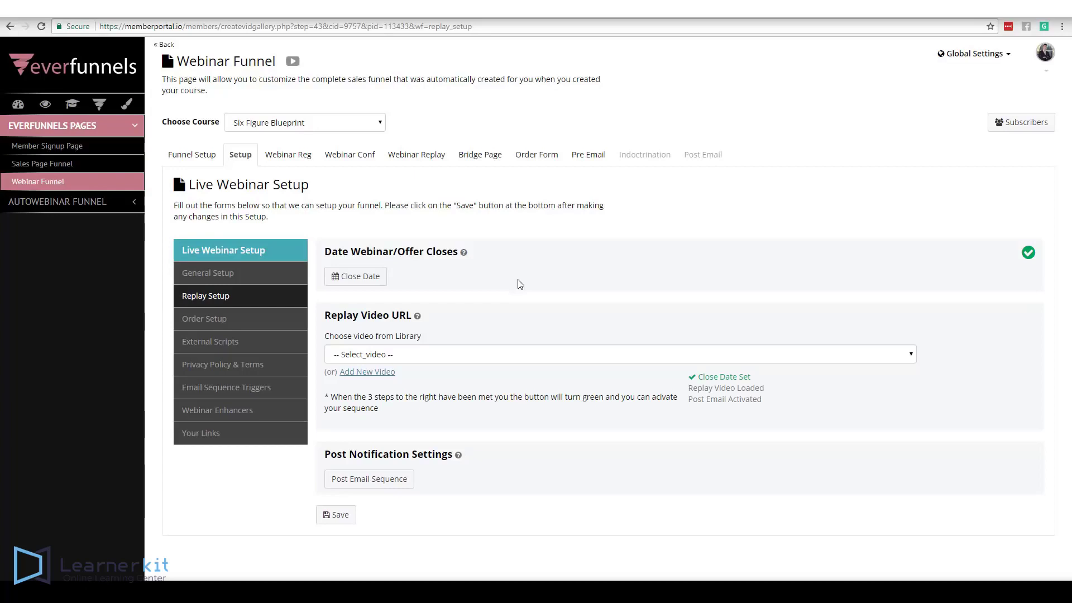
pyautogui.click(383, 482)
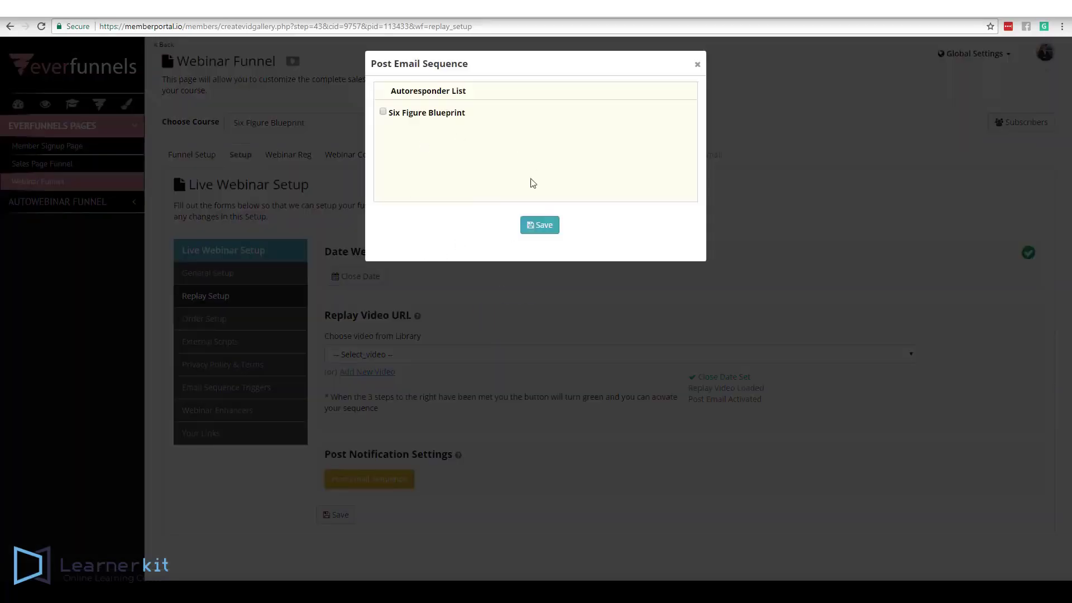
pyautogui.click(697, 64)
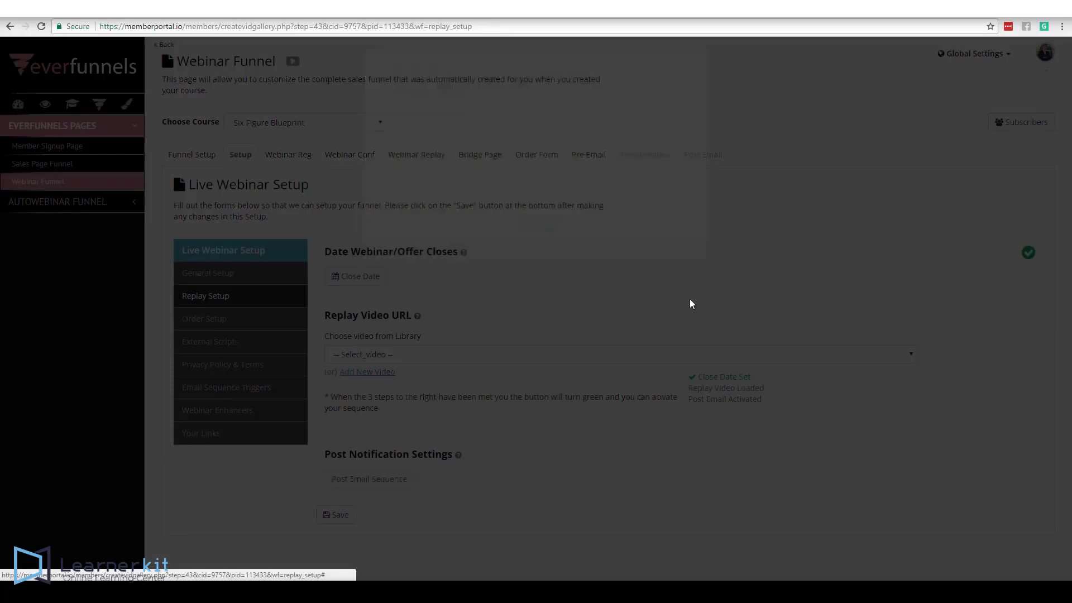
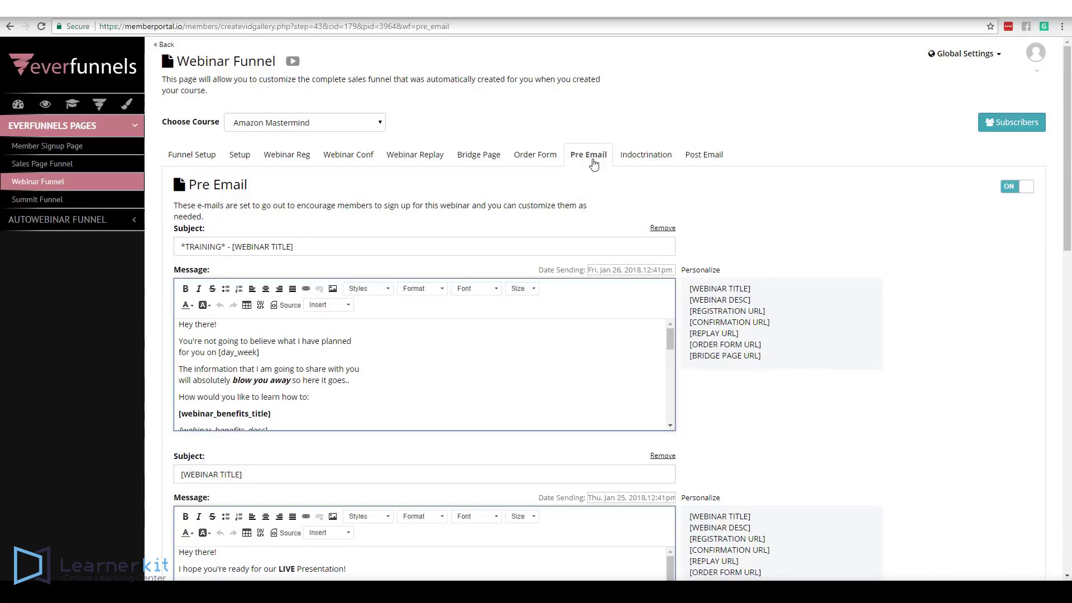
# - Examine the first Pre Email message of Amazon Mastermind and the funnel links offered for insertion, without inserting any
pyautogui.click(405, 338)
pyautogui.scroll(-2, 670, 334)
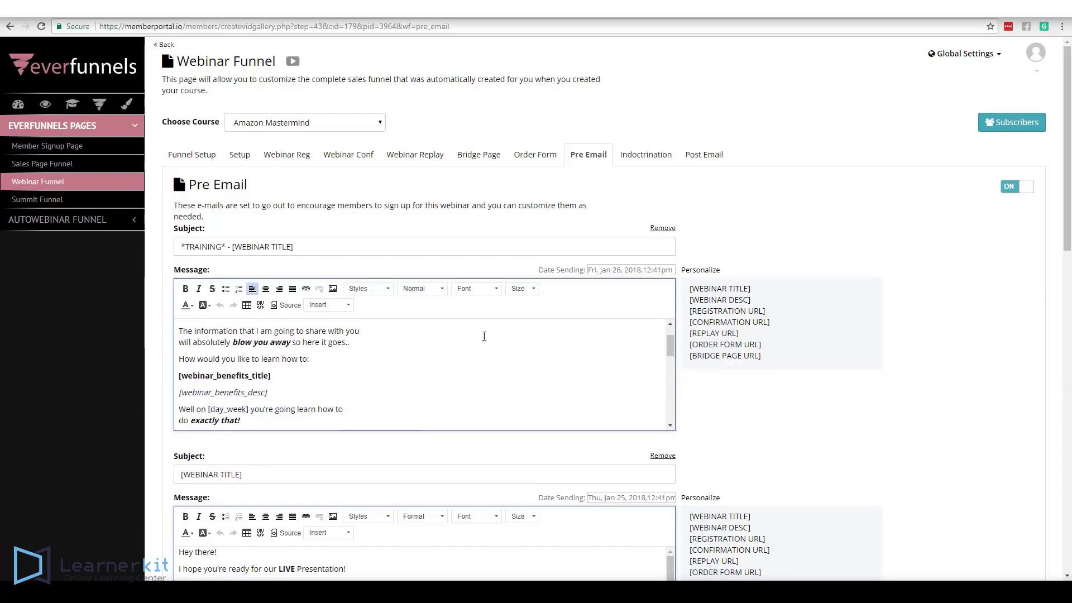
pyautogui.moveTo(672, 343)
pyautogui.mouseDown()
pyautogui.moveTo(667, 357)
pyautogui.moveTo(667, 323)
pyautogui.mouseUp()
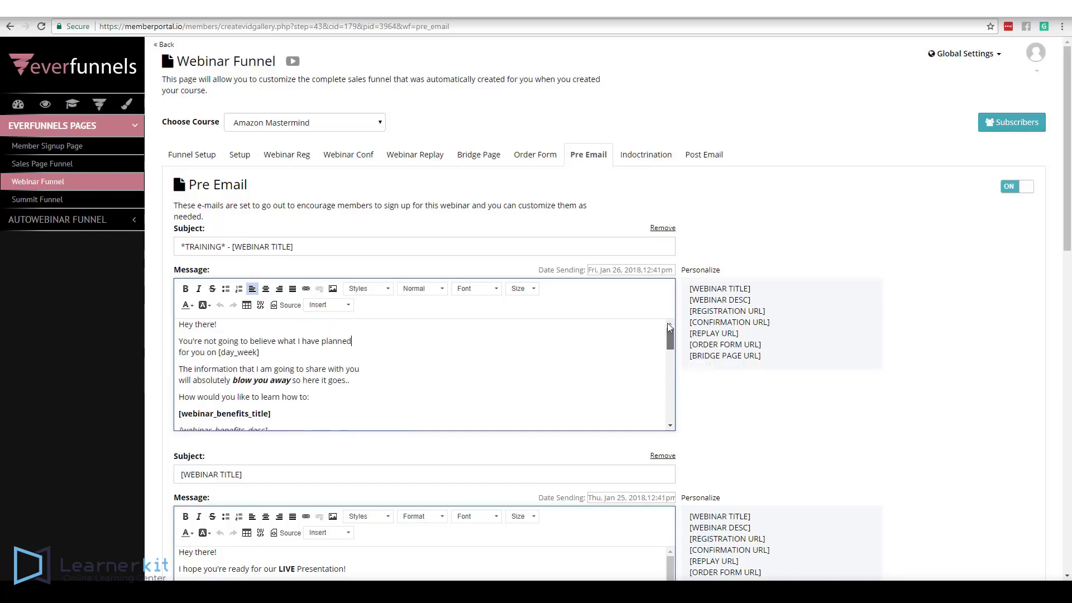
pyautogui.click(347, 304)
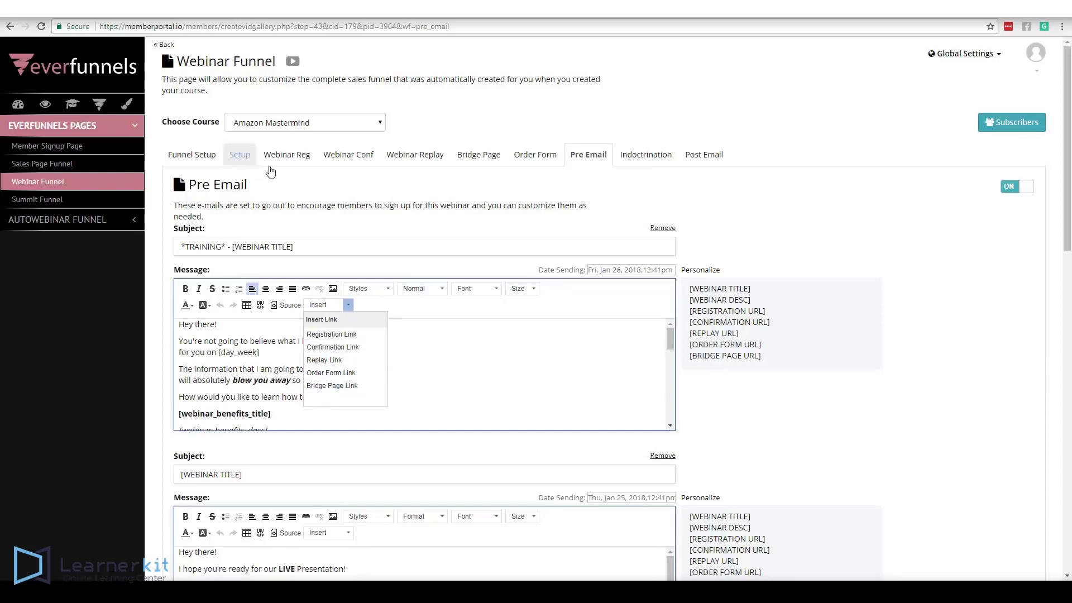
pyautogui.click(524, 341)
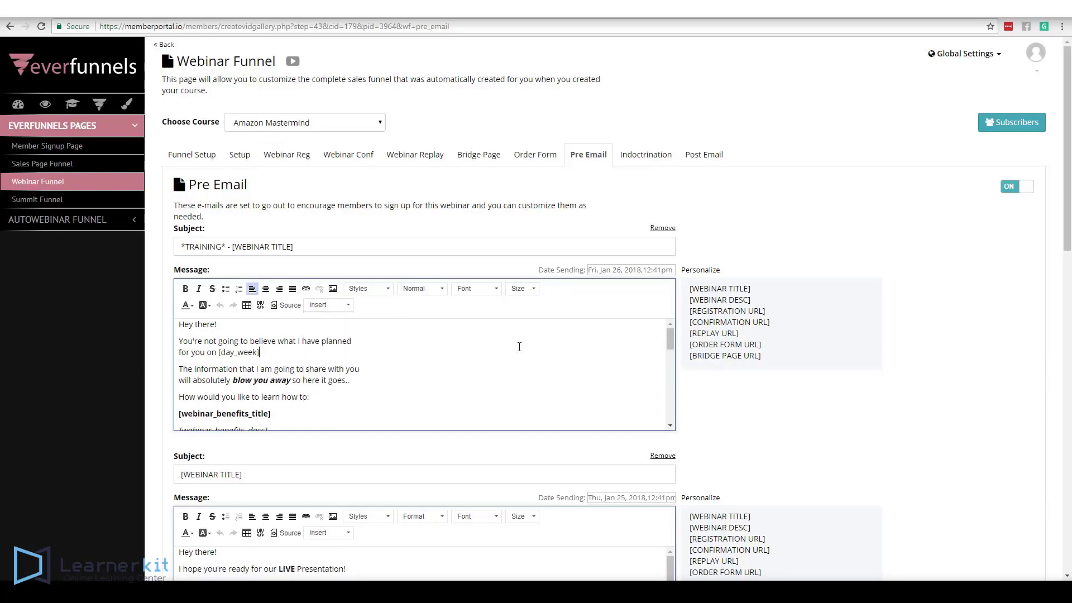
# - Look over the Personalize tags beside the first Pre Email, including [WEBINAR TITLE], [WEBINAR DESC] and [REGISTRATION URL]
pyautogui.moveTo(766, 290); pyautogui.dragTo(687, 290)
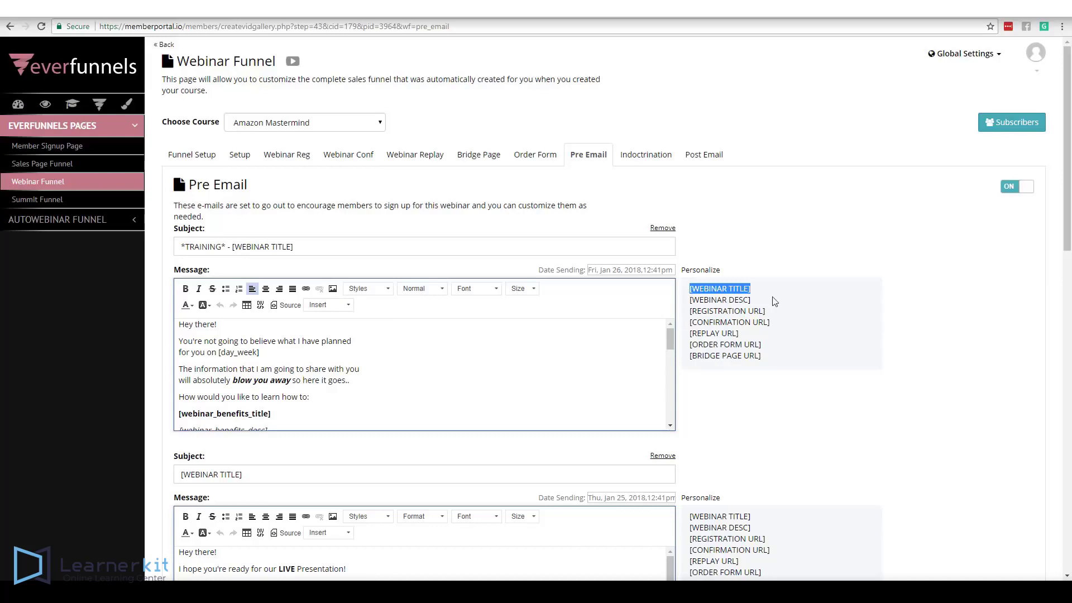
pyautogui.moveTo(765, 300); pyautogui.dragTo(687, 300)
pyautogui.click(741, 310)
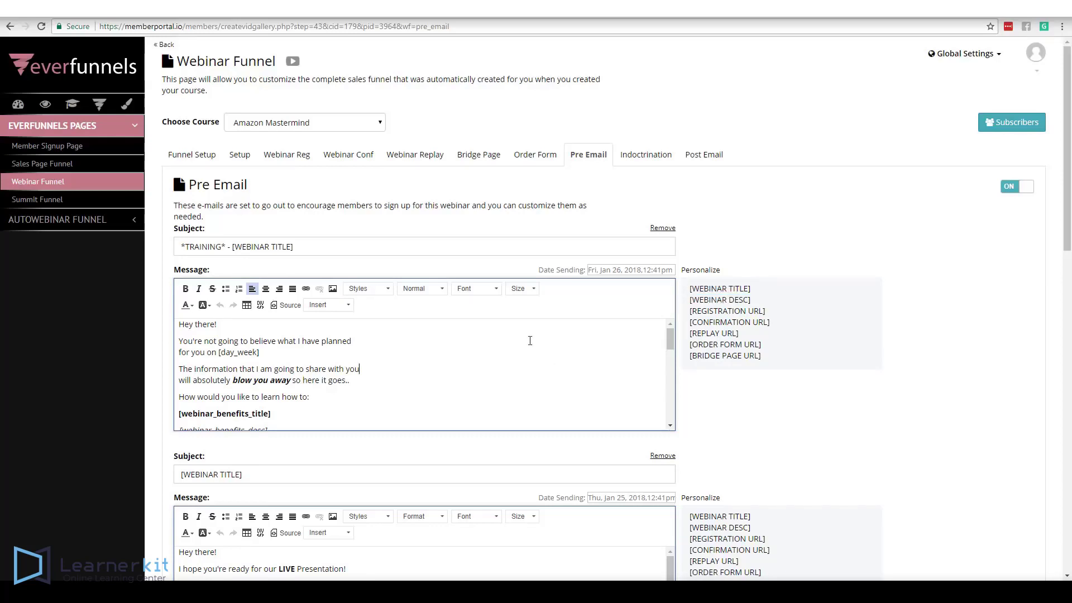
pyautogui.click(459, 362)
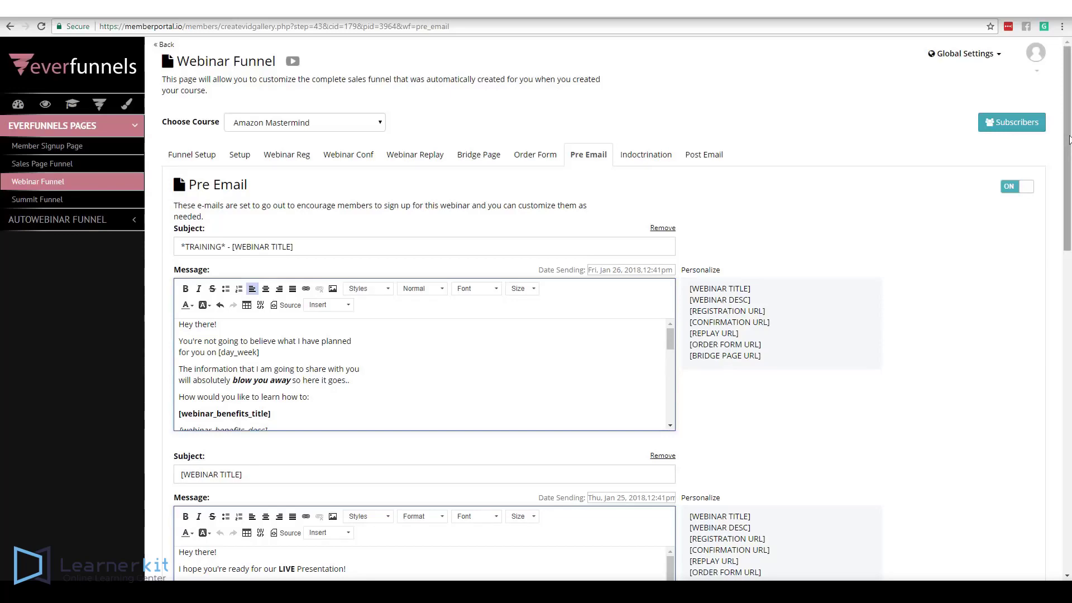
# - Save the Pre Email series after going through its remaining reminder emails
pyautogui.moveTo(1068, 146); pyautogui.dragTo(1032, 135)
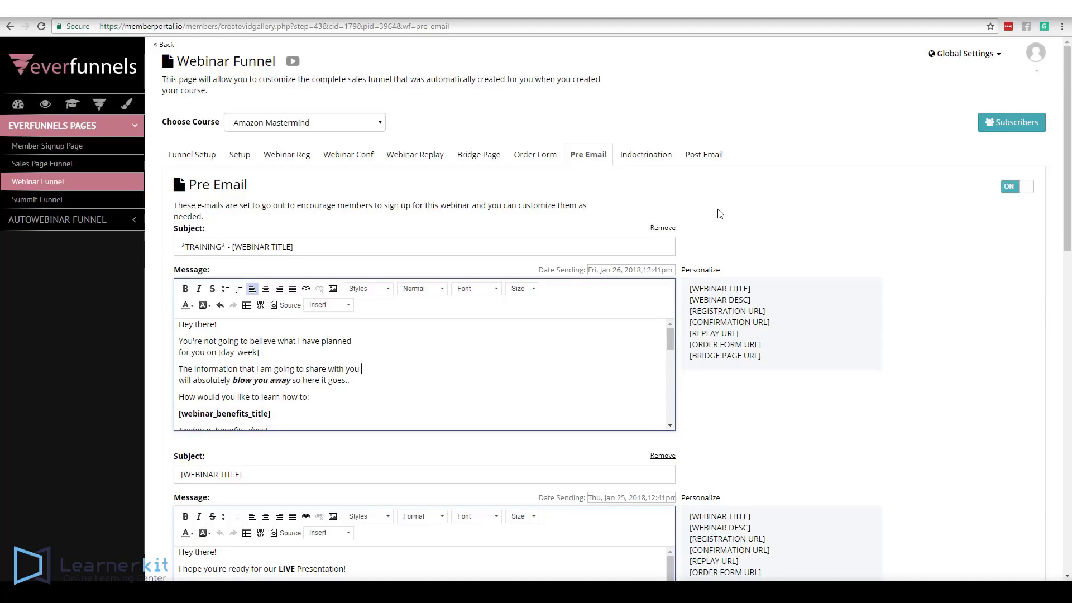
pyautogui.moveTo(1066, 180); pyautogui.dragTo(1052, 495)
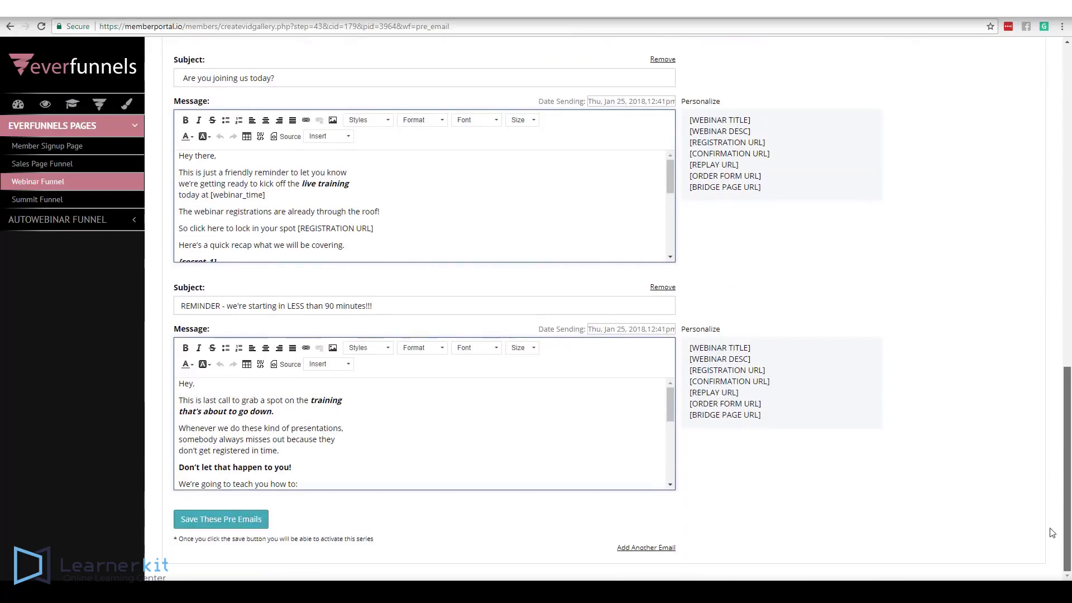
pyautogui.click(221, 519)
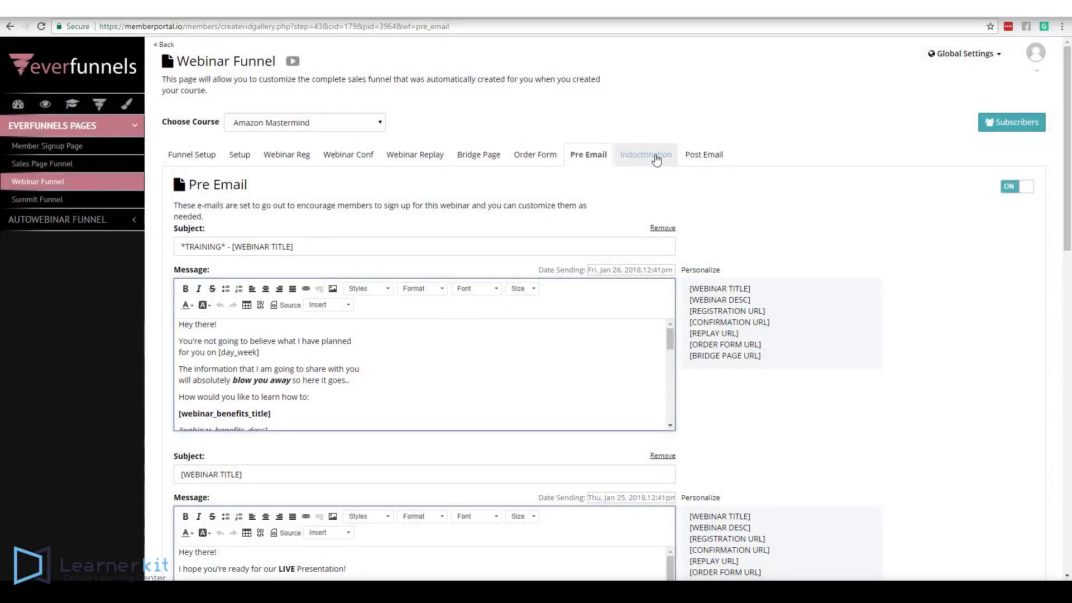
# - Open the Indoctrination emails and read the subject and message of the first email for registrants
pyautogui.click(656, 159)
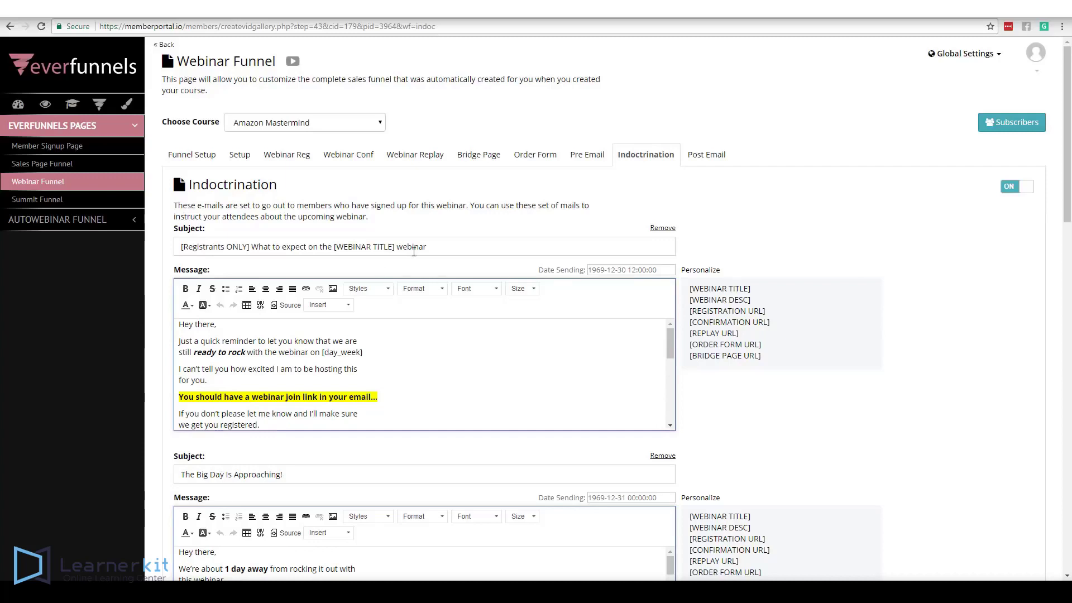
pyautogui.moveTo(439, 245); pyautogui.dragTo(180, 247)
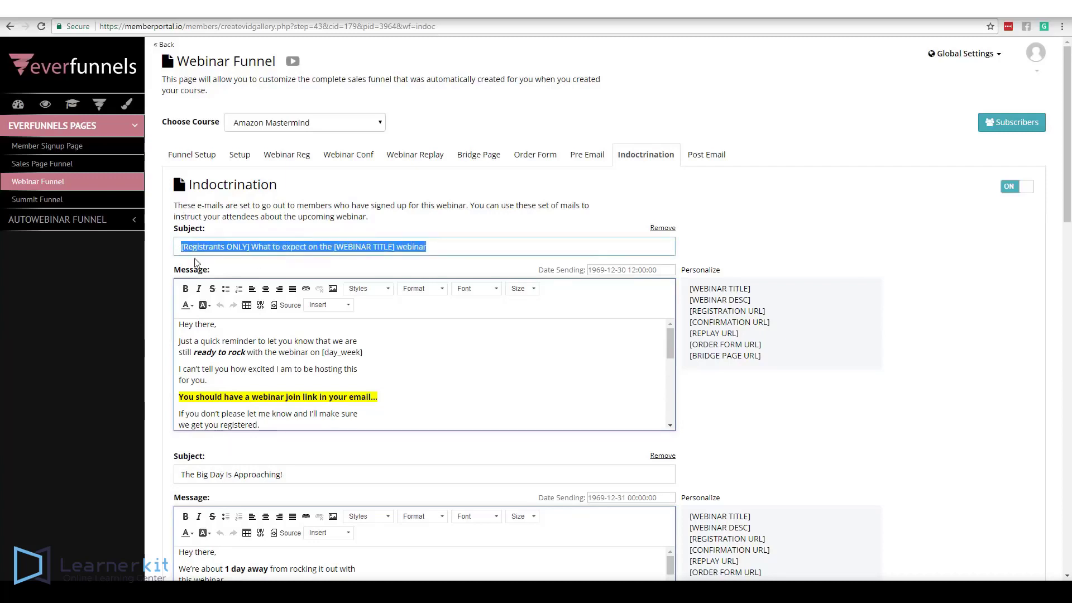
pyautogui.click(426, 244)
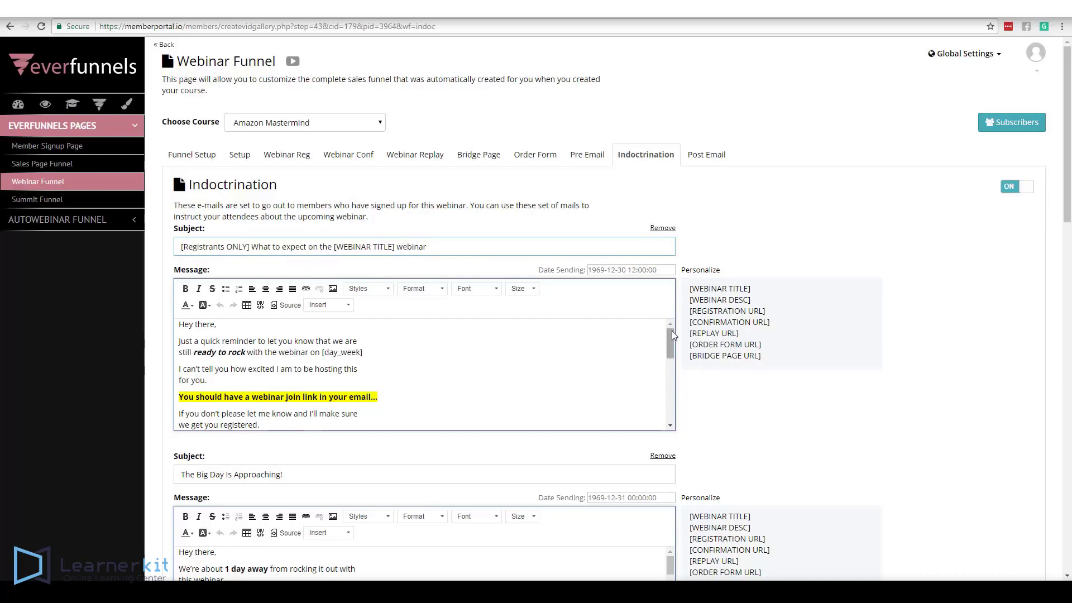
pyautogui.moveTo(672, 331); pyautogui.dragTo(671, 385)
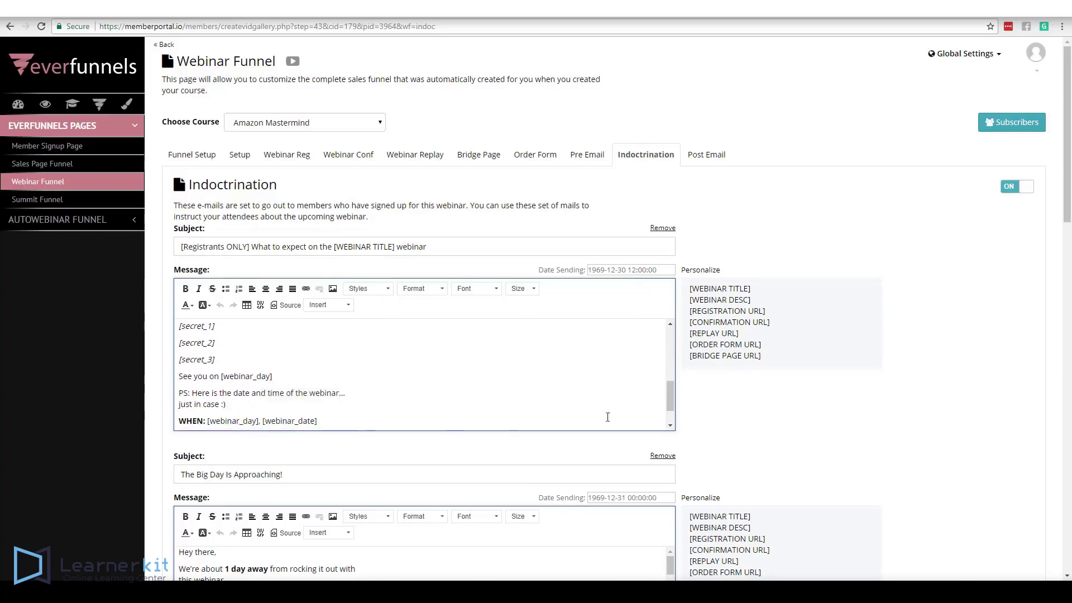
pyautogui.click(671, 425)
# - Review the remaining Indoctrination reminder emails and their sending dates, and return to the beginning of the series
pyautogui.moveTo(1067, 178); pyautogui.dragTo(1052, 308)
pyautogui.scroll(-7, 1051, 308)
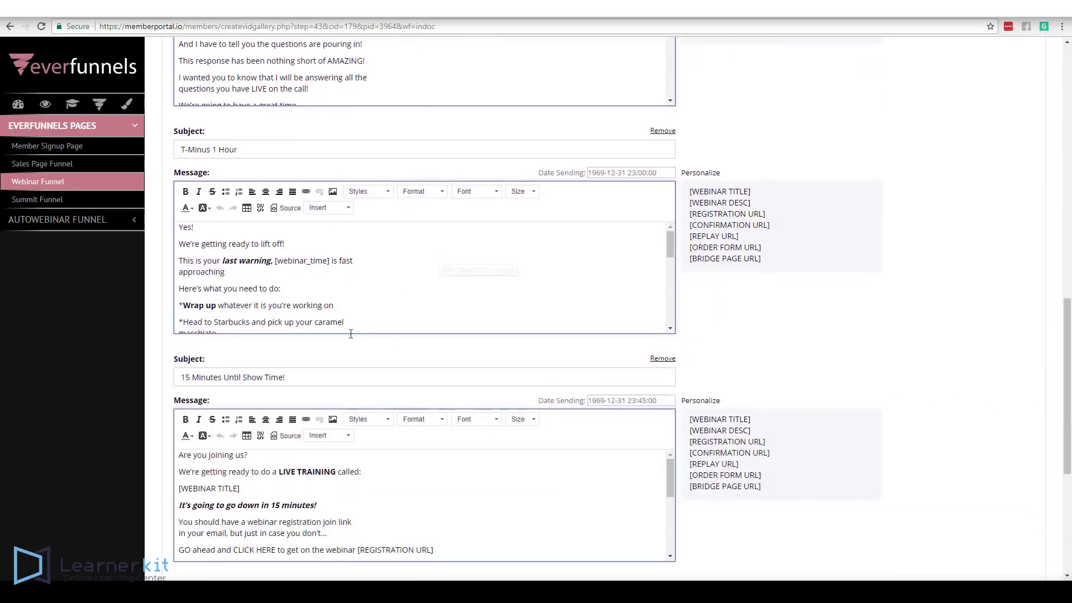
pyautogui.moveTo(1066, 374); pyautogui.dragTo(1058, 394)
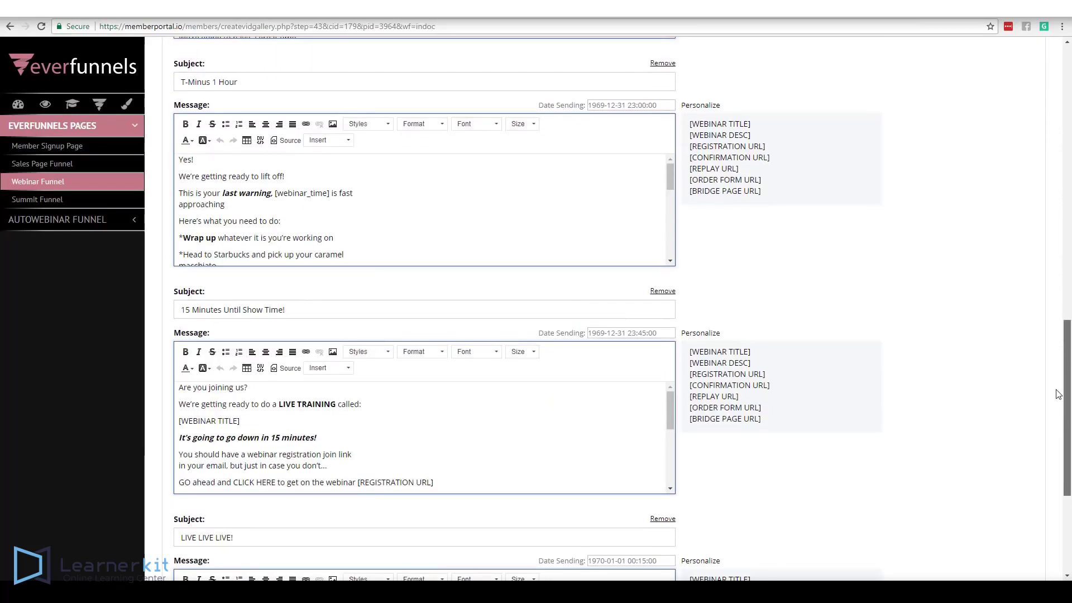
pyautogui.moveTo(1058, 386); pyautogui.dragTo(1059, 100)
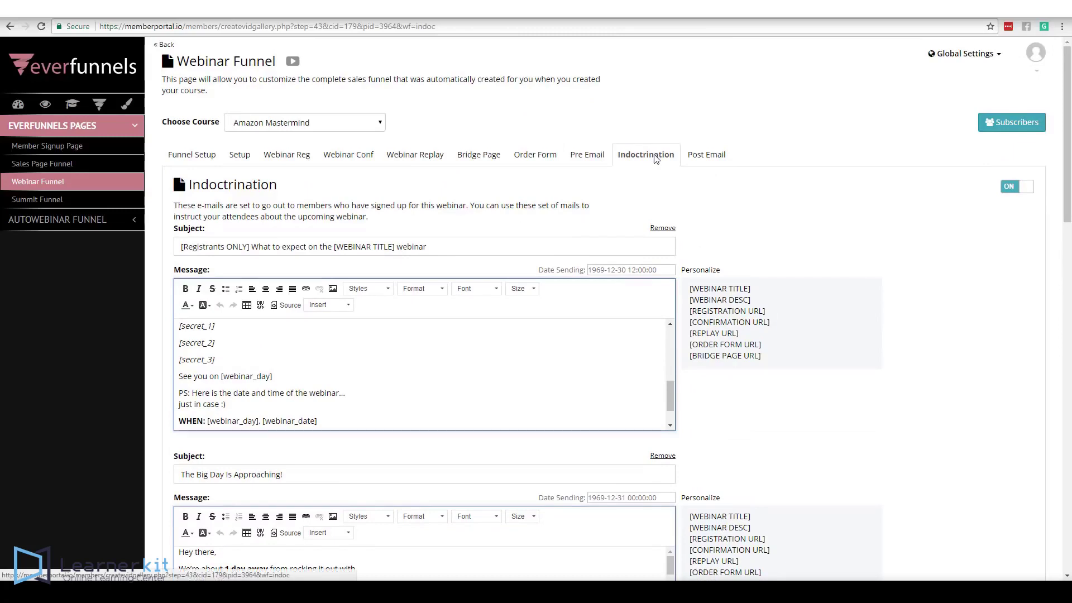
# - Open the Post Email series and review the first follow-up's subject and message and the replay emails after it
pyautogui.click(700, 159)
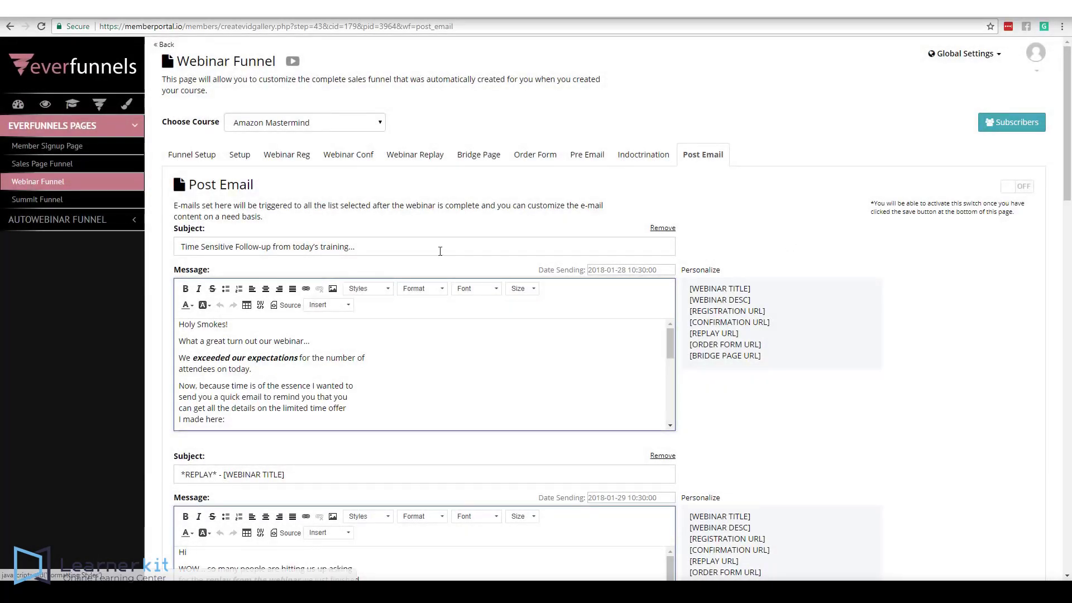
pyautogui.moveTo(397, 246); pyautogui.dragTo(177, 247)
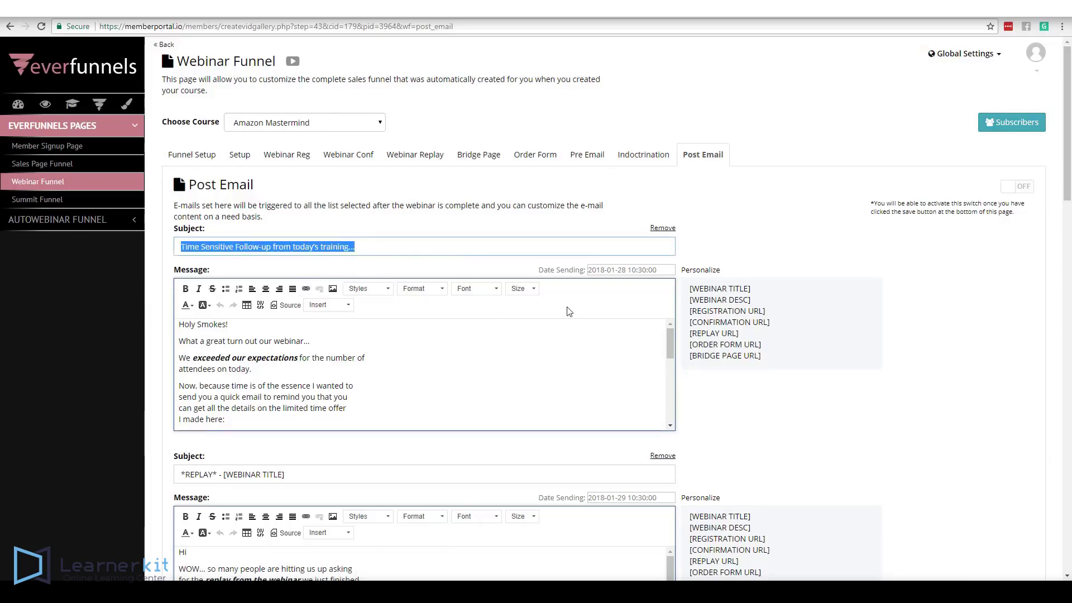
pyautogui.moveTo(668, 342); pyautogui.dragTo(695, 301)
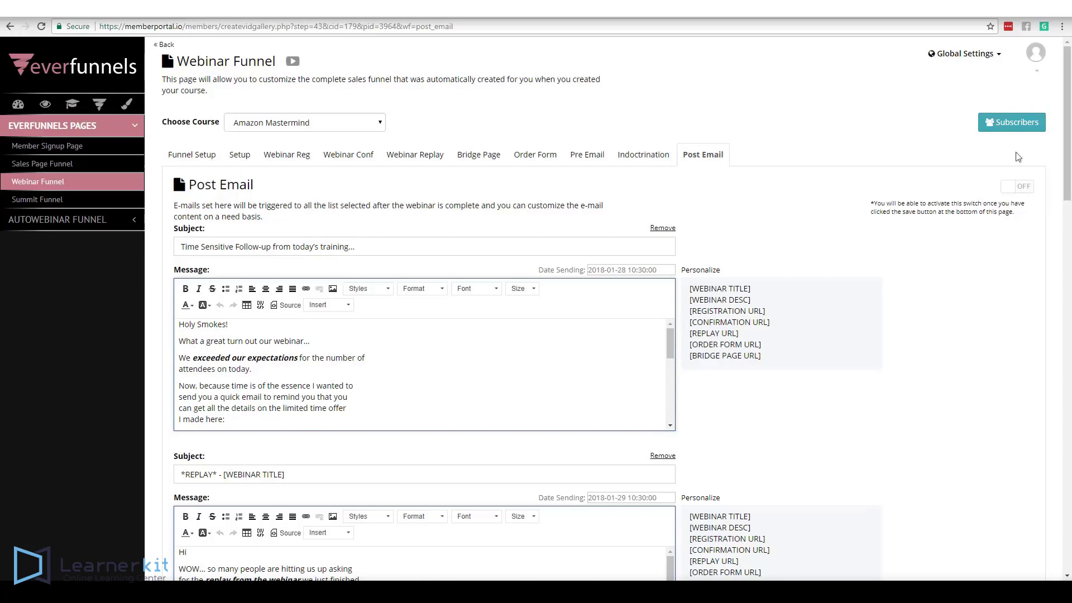
pyautogui.moveTo(1069, 114); pyautogui.dragTo(909, 337)
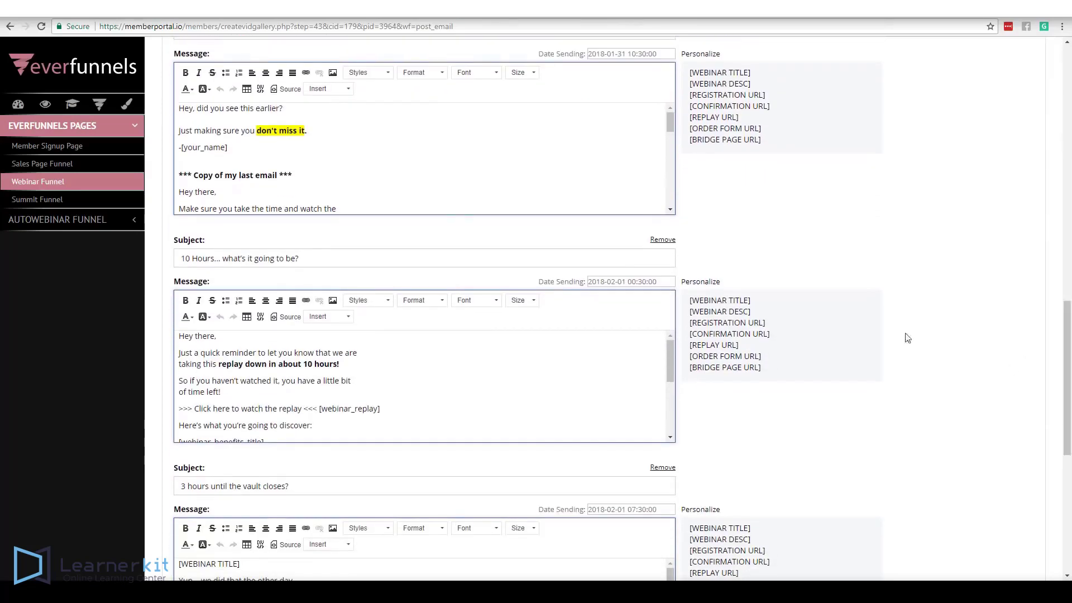
# - Revisit the Pre Email, Indoctrination and Post Email series of the Amazon Mastermind funnel in turn
pyautogui.moveTo(1067, 329); pyautogui.dragTo(1059, 78)
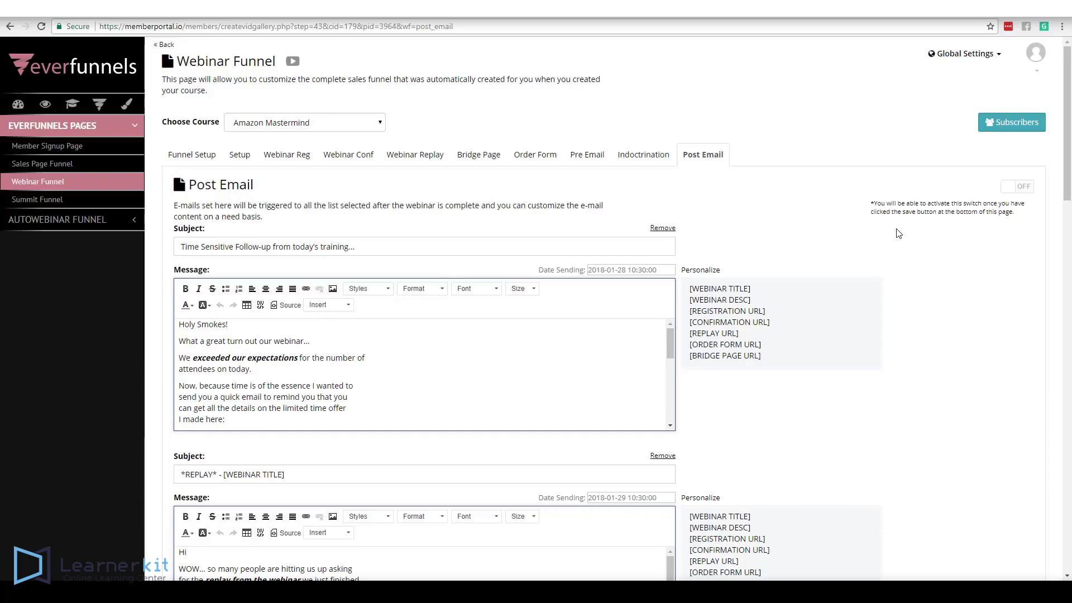
pyautogui.click(586, 162)
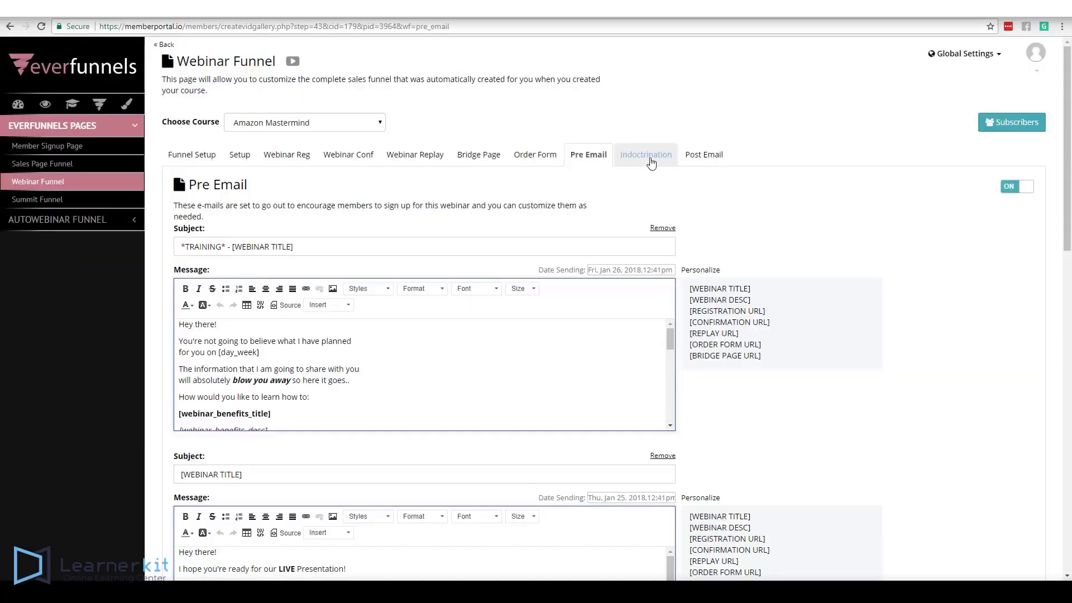
pyautogui.click(652, 162)
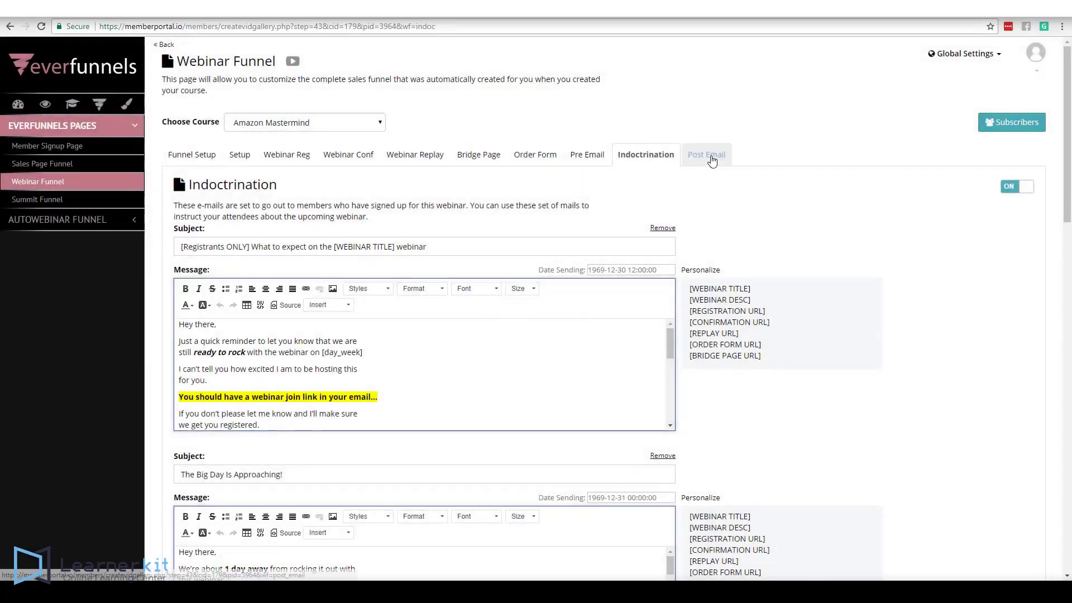
pyautogui.click(713, 161)
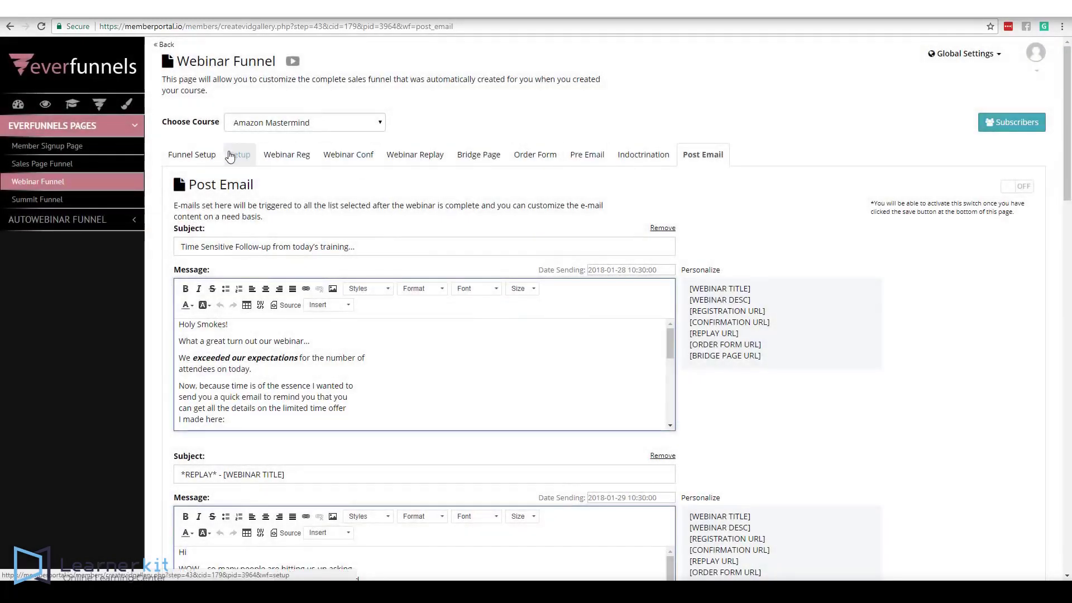
# - Open the Webinar Enhancers section of the funnel's live webinar setup
pyautogui.click(238, 158)
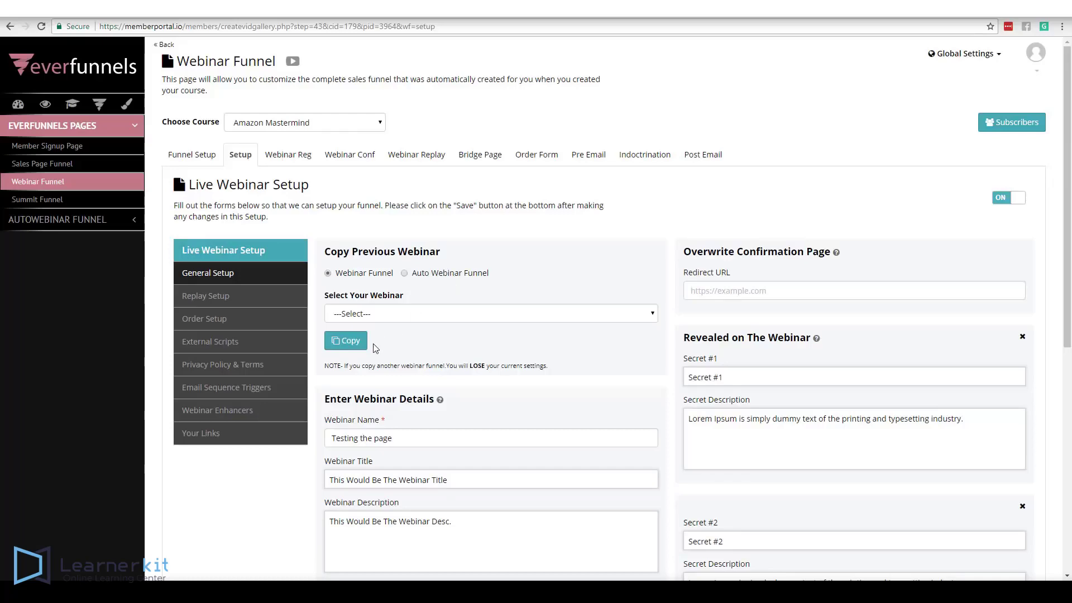
pyautogui.click(229, 412)
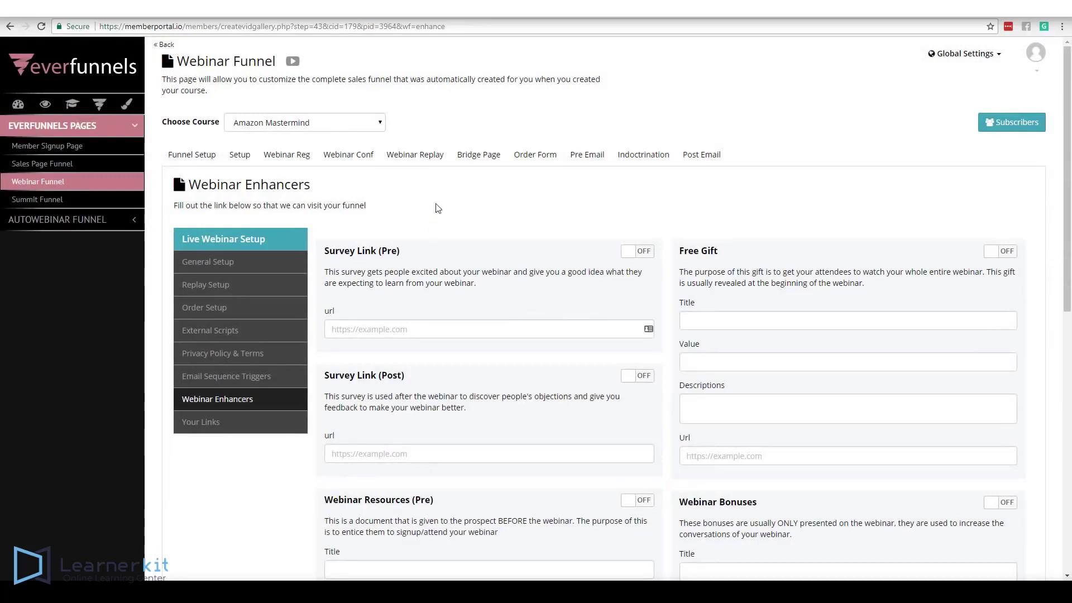
# - Try switching both survey links, Webinar Resources (Pre) and Free Gift on, and switch them back off
pyautogui.click(648, 252)
pyautogui.click(646, 377)
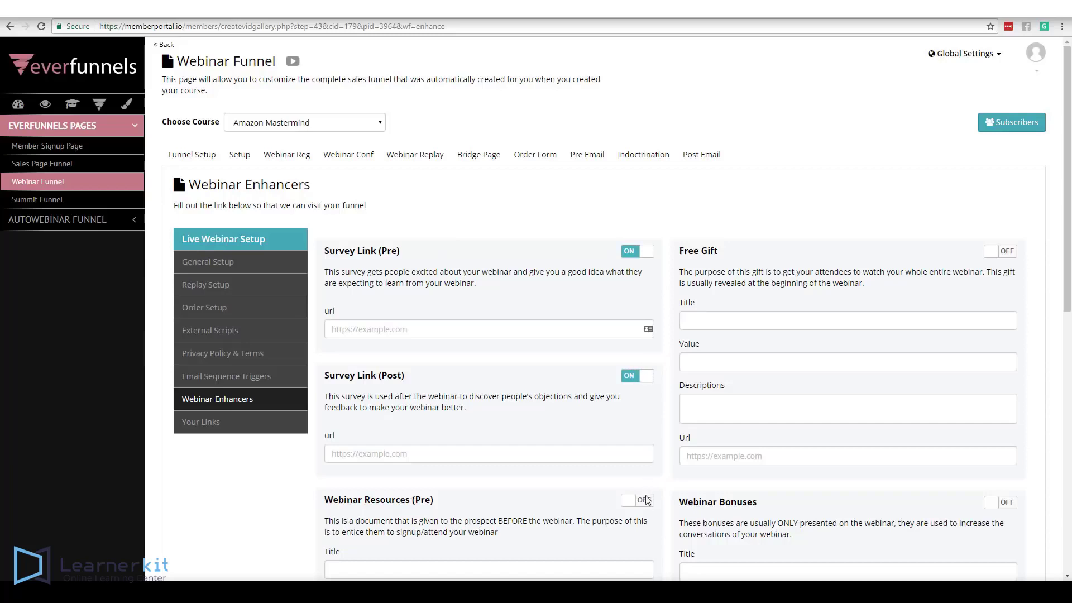
pyautogui.click(646, 500)
pyautogui.click(1010, 253)
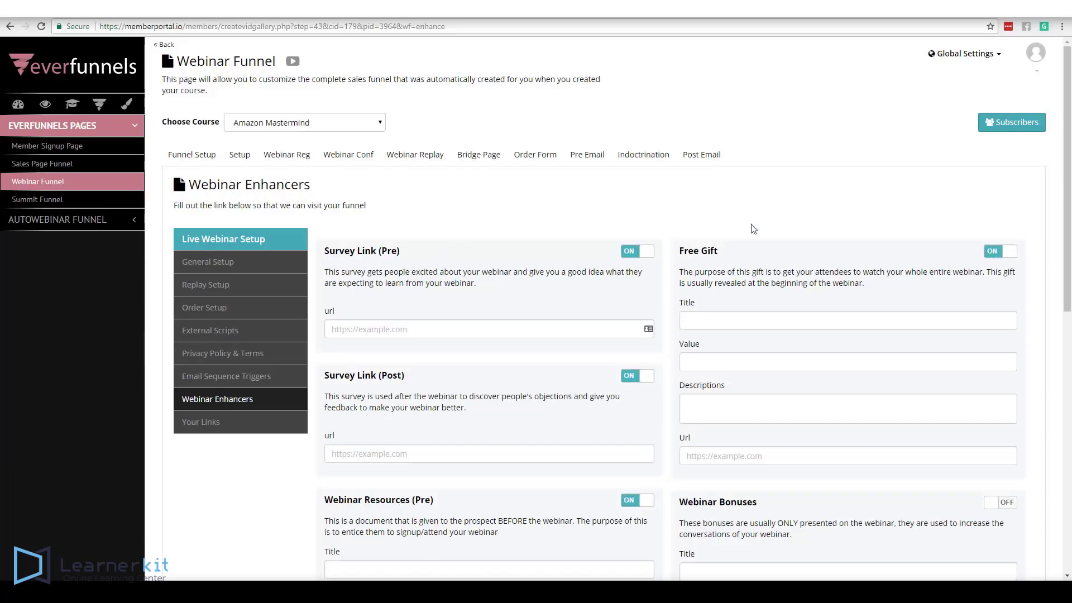
pyautogui.click(639, 252)
pyautogui.click(637, 378)
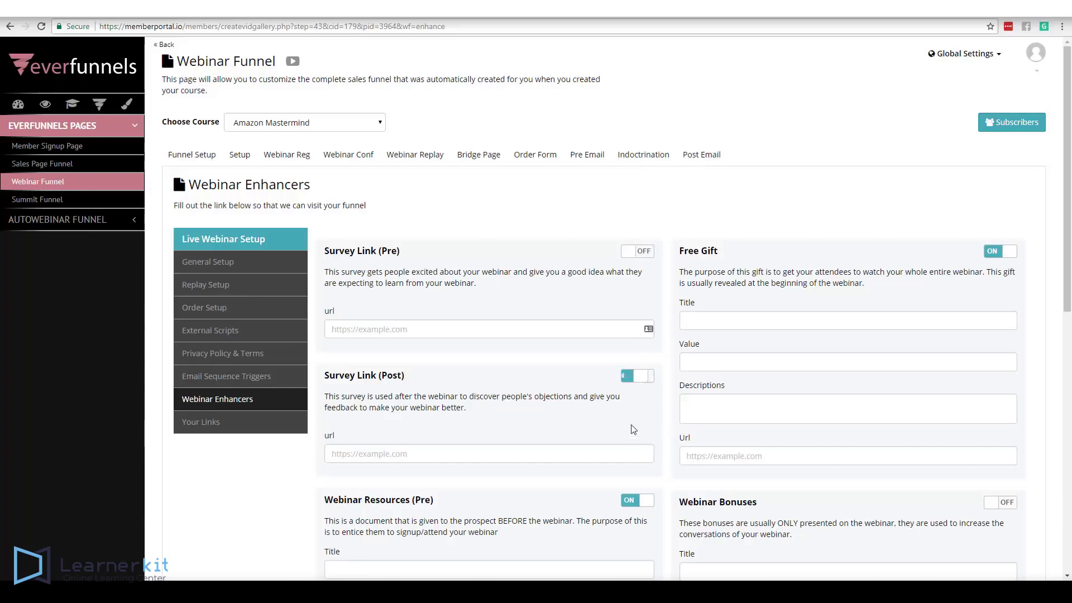
pyautogui.click(634, 500)
pyautogui.click(1011, 252)
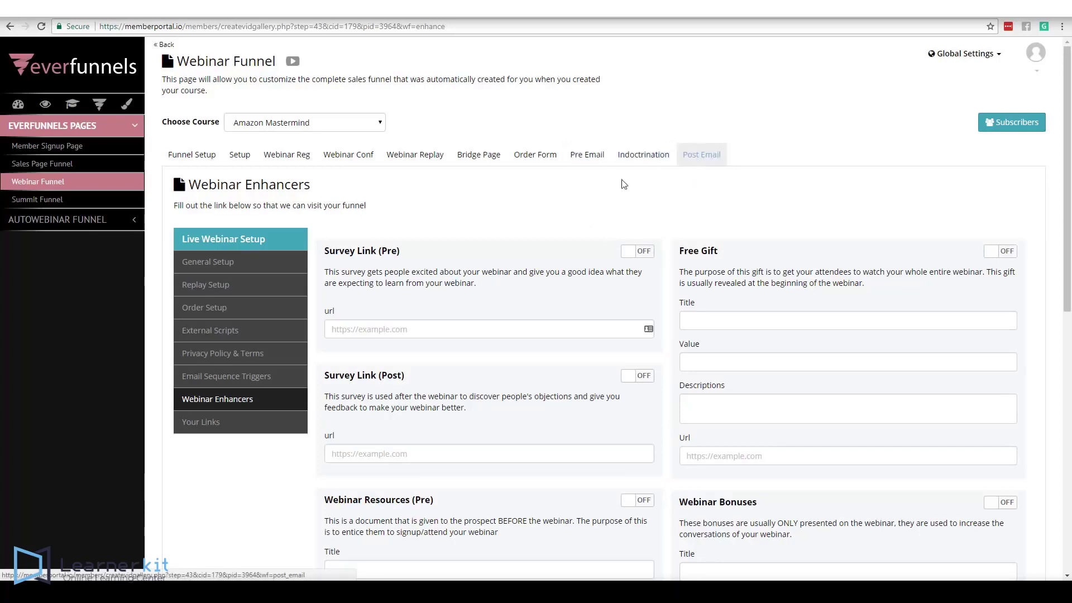
# - Enable the Survey Link (Pre) and Survey Link (Post) enhancers
pyautogui.moveTo(324, 251); pyautogui.dragTo(395, 254)
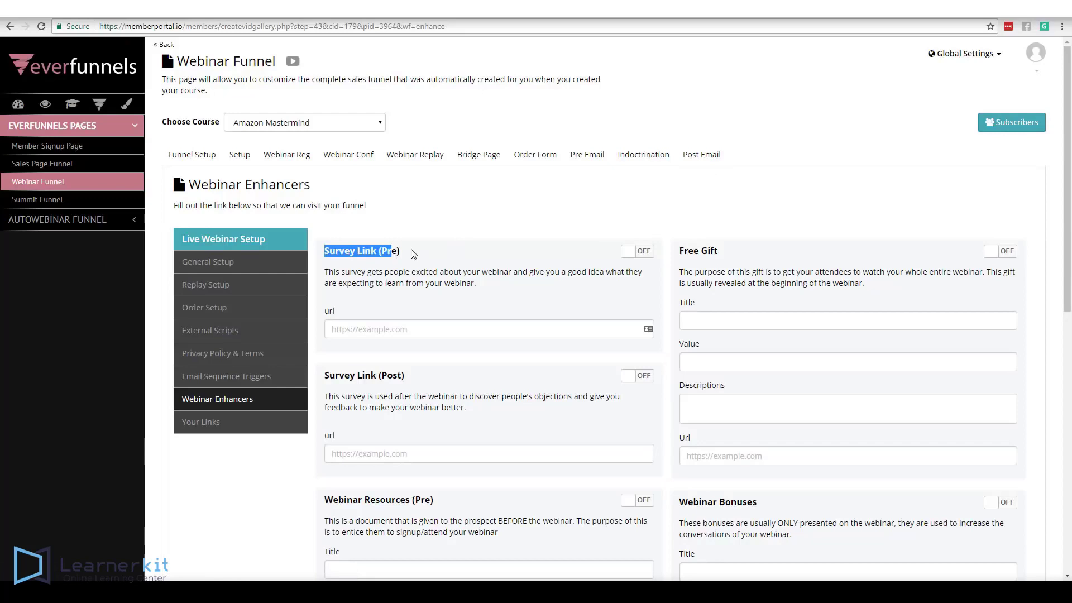
pyautogui.click(407, 254)
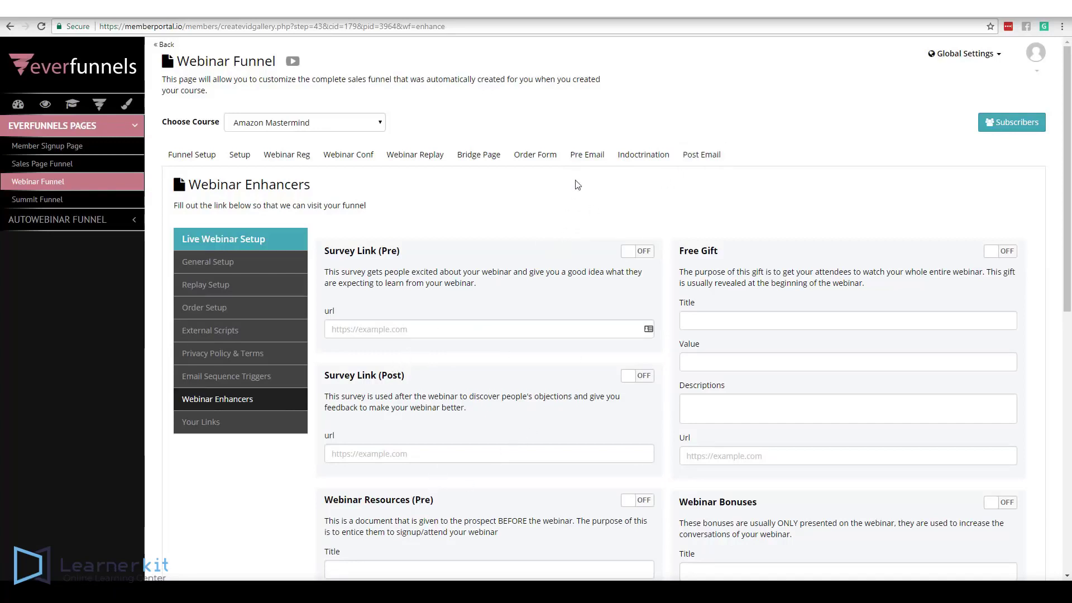
pyautogui.click(640, 252)
pyautogui.click(638, 375)
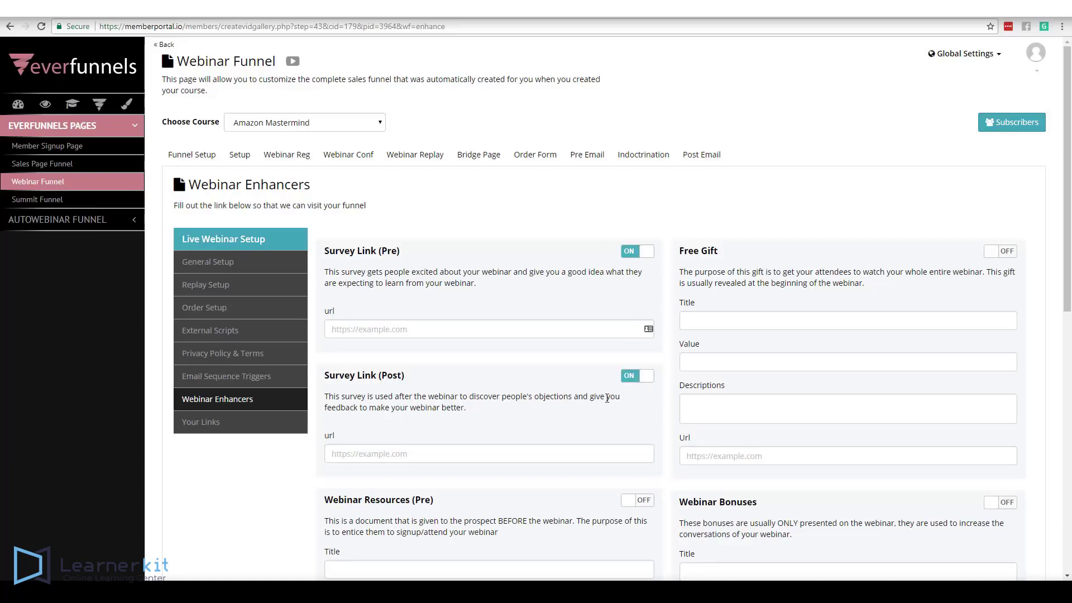
# - Enable the Webinar Resources (Pre) and Webinar Resources (Post) enhancers
pyautogui.moveTo(1067, 251); pyautogui.dragTo(1057, 357)
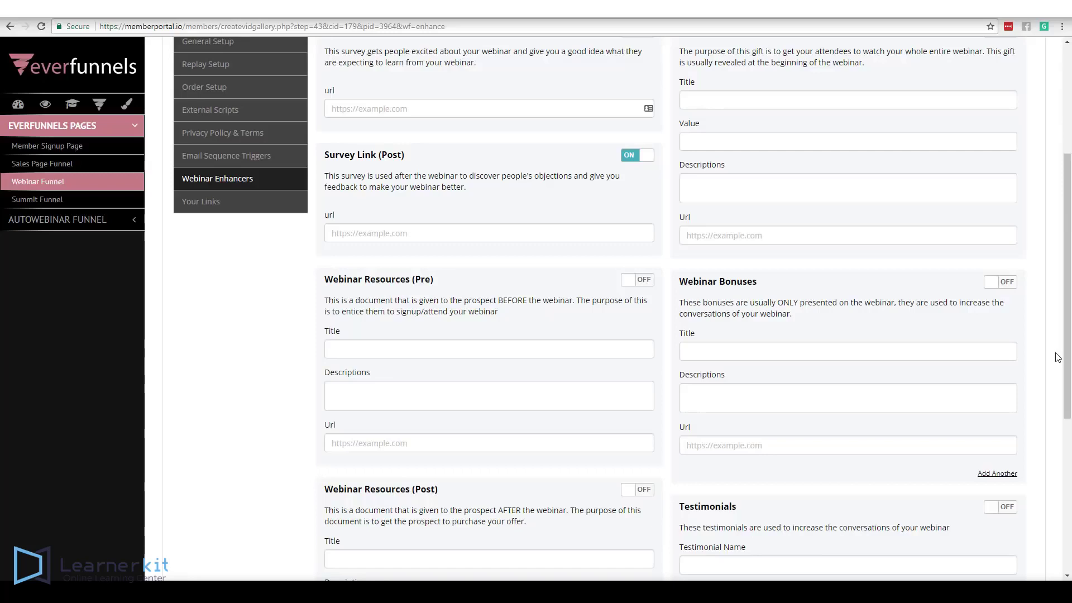
pyautogui.click(641, 280)
pyautogui.moveTo(1067, 351); pyautogui.dragTo(1068, 349)
pyautogui.moveTo(1068, 373); pyautogui.dragTo(1063, 406)
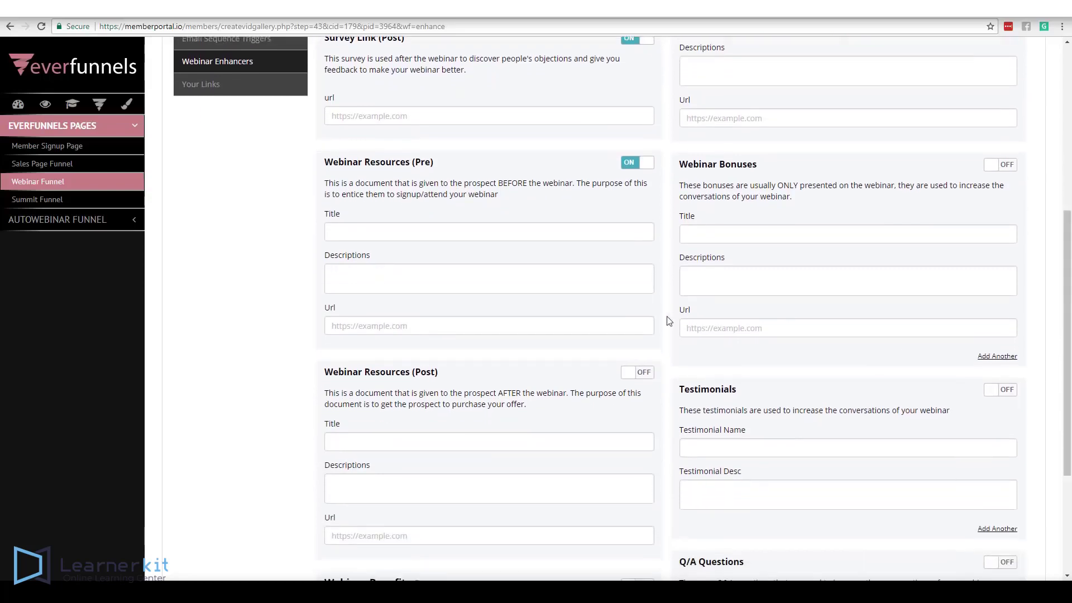
pyautogui.click(637, 372)
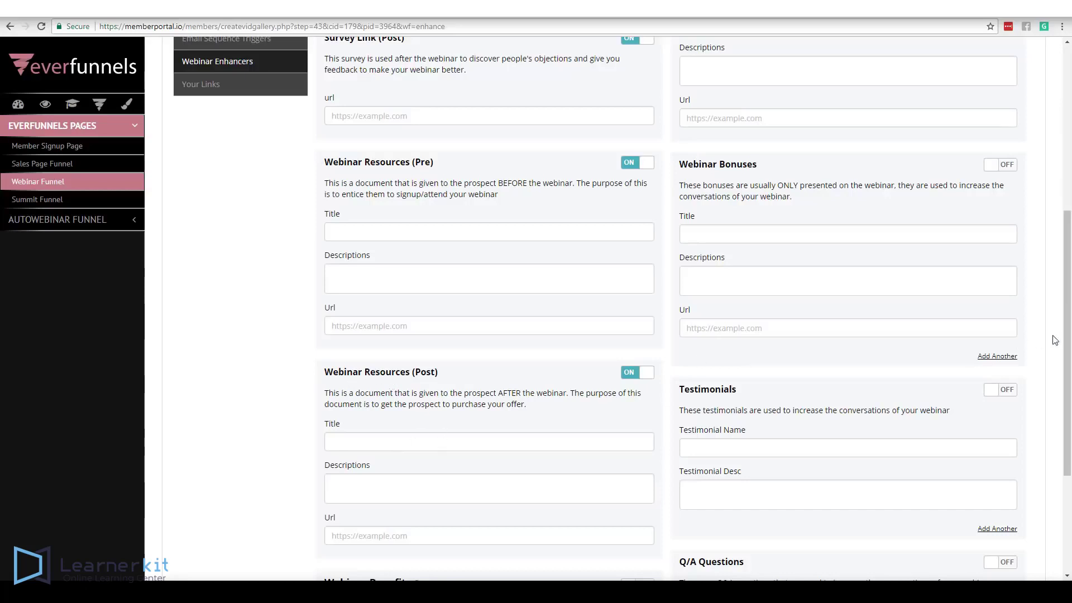
# - Enable the Free Gift and Webinar Bonuses enhancers, and look over the Testimonials, Q/A Questions and Webinar Benefits sections
pyautogui.moveTo(1067, 334); pyautogui.dragTo(1060, 204)
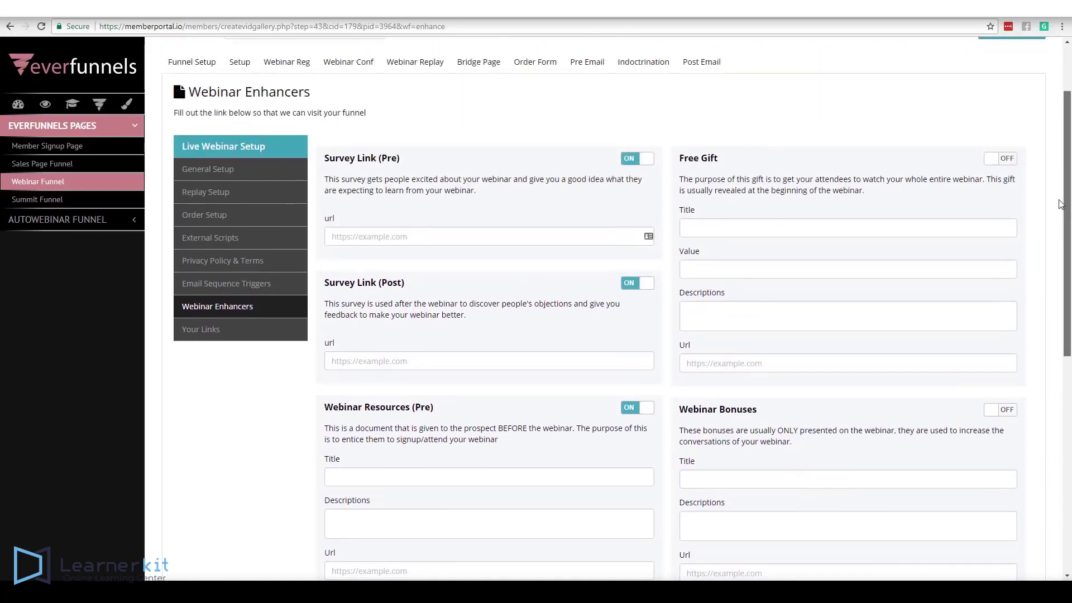
pyautogui.click(1005, 161)
pyautogui.moveTo(1068, 169); pyautogui.dragTo(1067, 266)
pyautogui.click(988, 229)
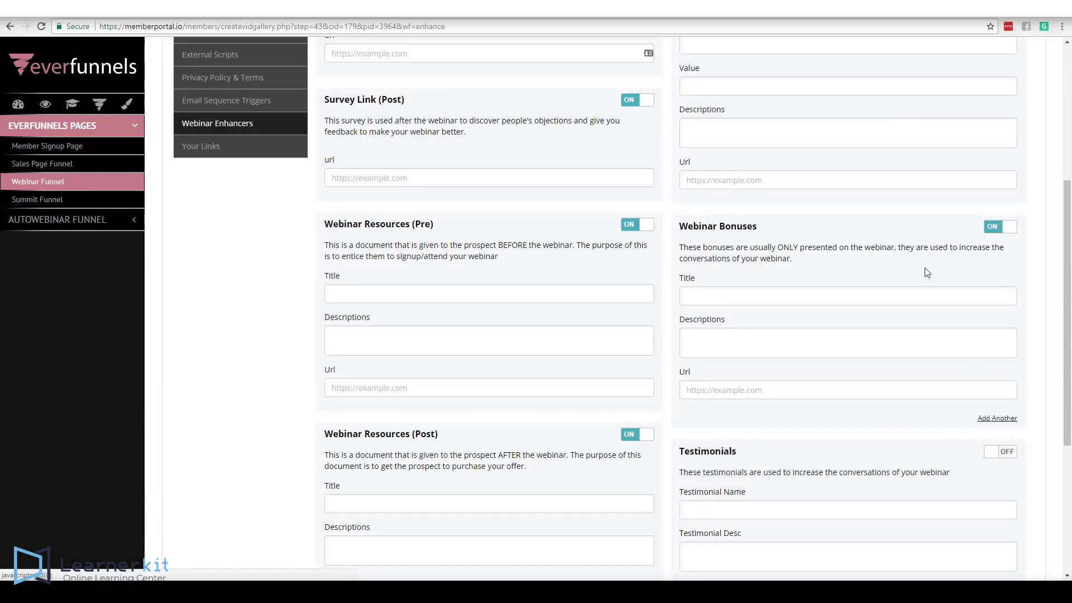
pyautogui.scroll(-4, 804, 244)
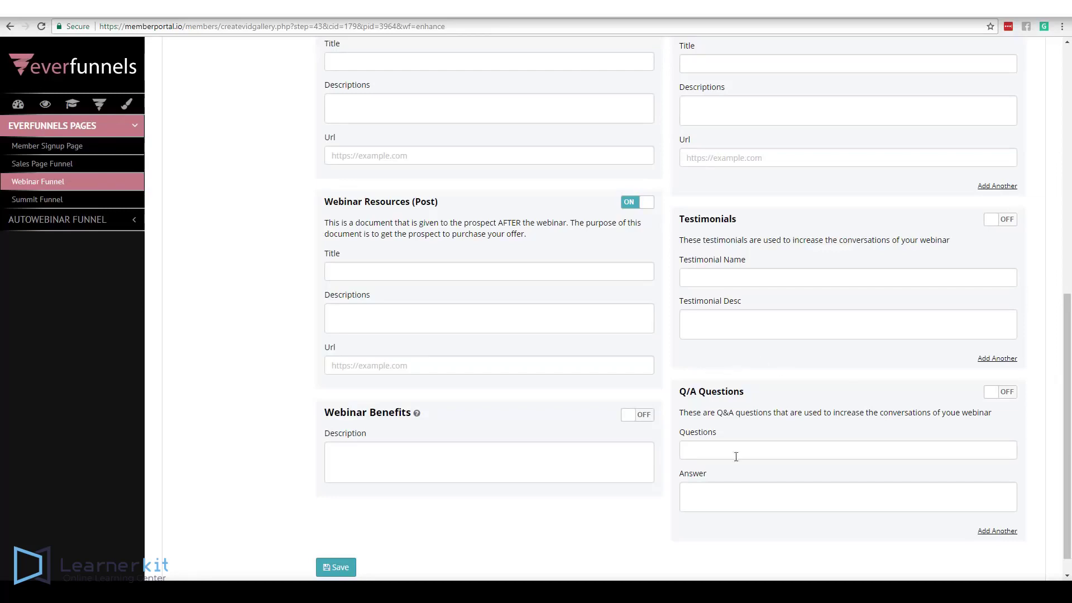
pyautogui.scroll(15, 1068, 386)
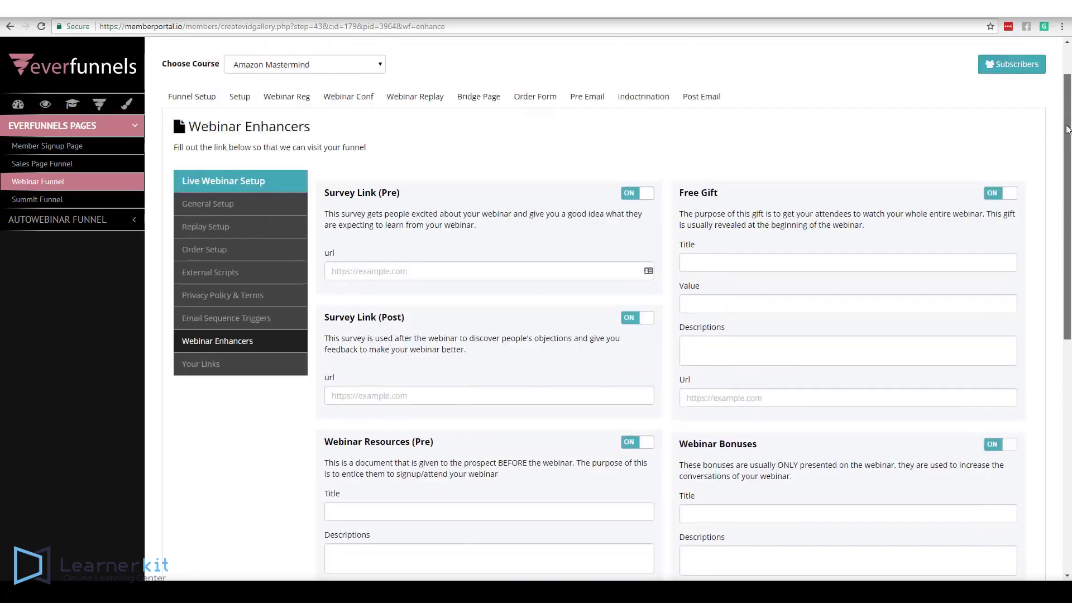